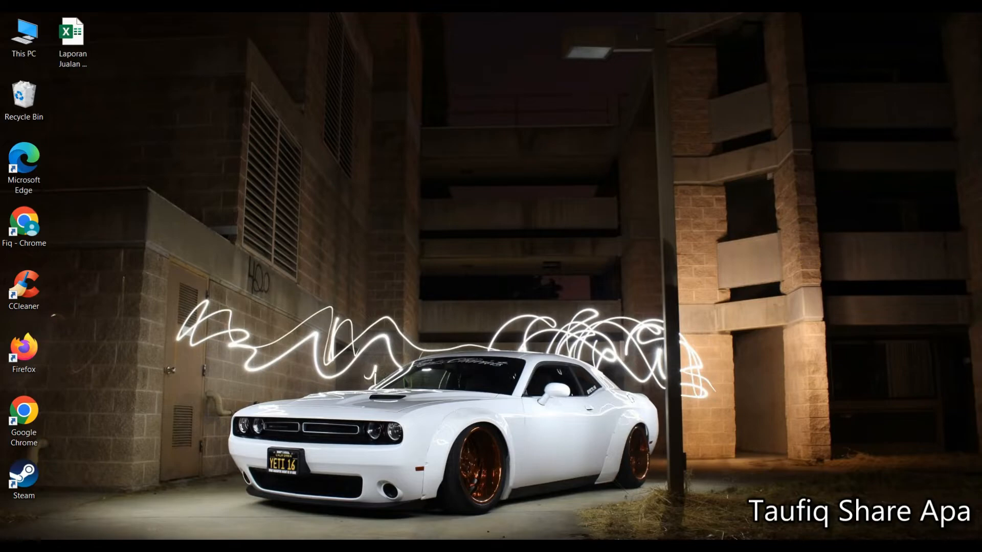
- Start Microsoft Word and display the templates available for a new document
{"action": "left_click", "coordinate": [12, 546]}
{"action": "left_click", "coordinate": [250, 207]}
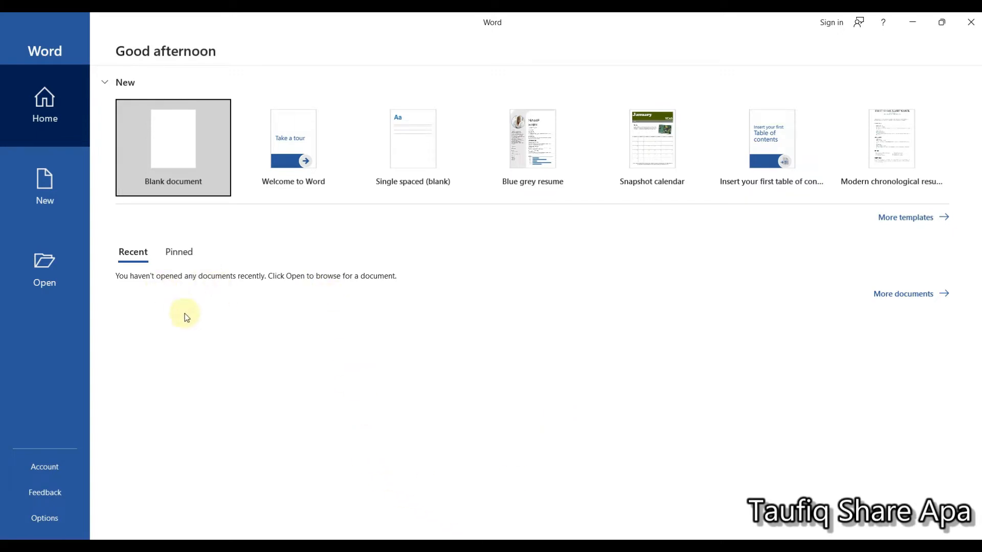
{"action": "left_click", "coordinate": [61, 195]}
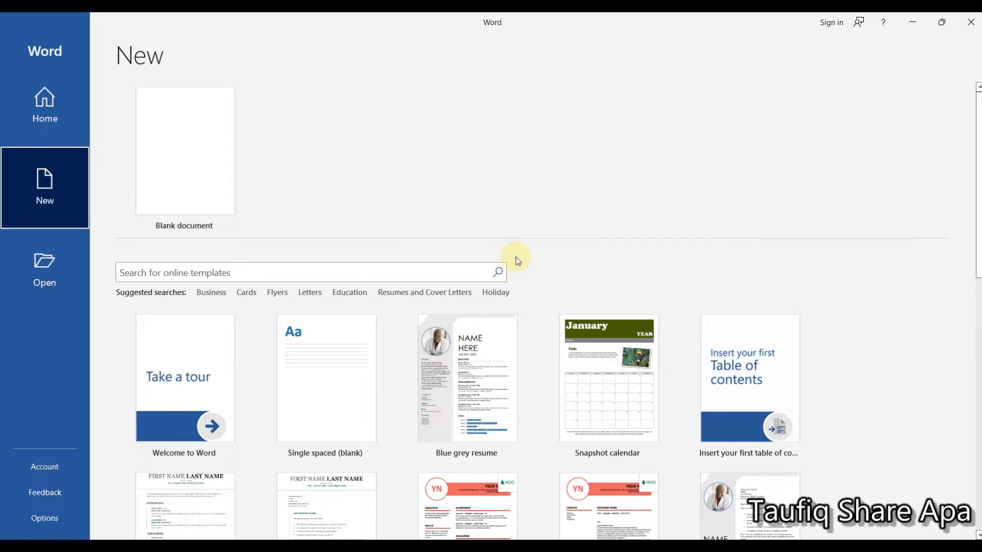
- Examine the whole gallery of new-document templates, including the resumes, cover letters, brochures, calendars, reports and certificates
{"action": "scroll", "coordinate": [516, 259], "scroll_direction": "down", "scroll_amount": 1}
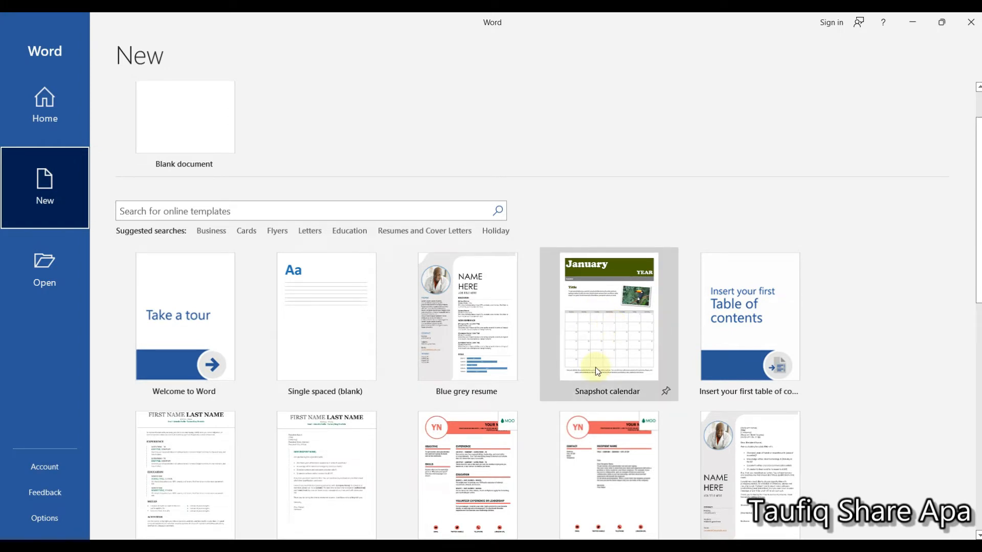
{"action": "scroll", "coordinate": [532, 339], "scroll_direction": "down", "scroll_amount": 1}
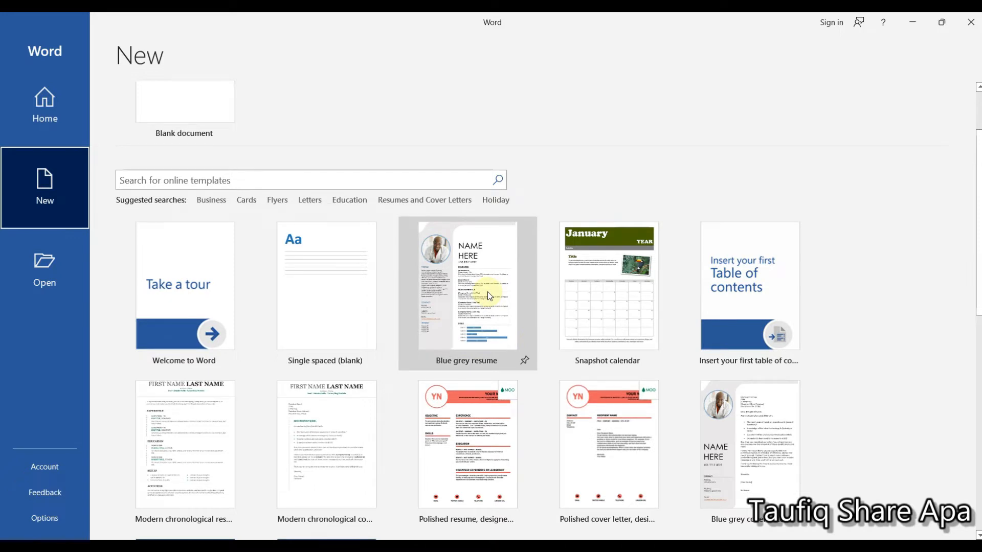
{"action": "scroll", "coordinate": [598, 327], "scroll_direction": "down", "scroll_amount": 1}
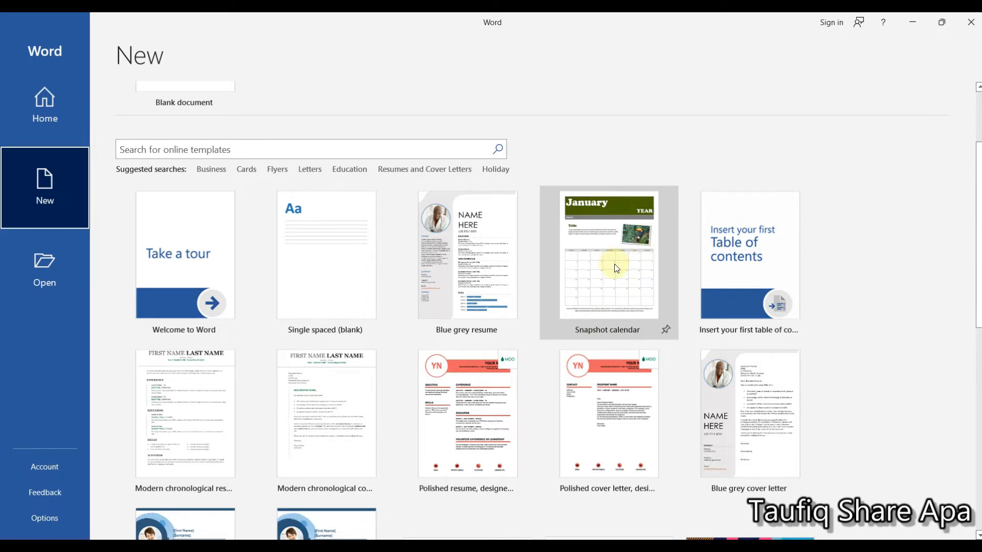
{"action": "scroll", "coordinate": [610, 336], "scroll_direction": "down", "scroll_amount": 4}
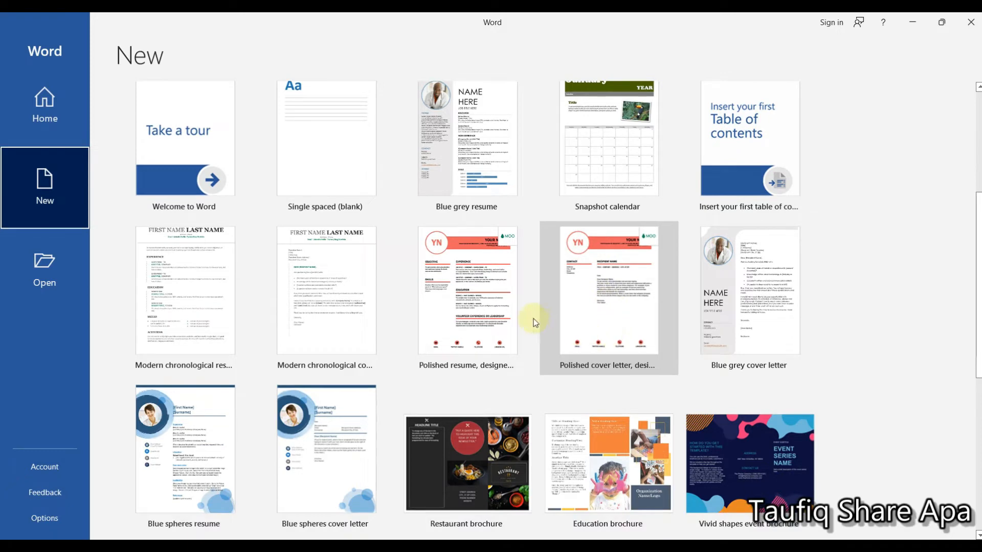
{"action": "scroll", "coordinate": [505, 302], "scroll_direction": "down", "scroll_amount": 2}
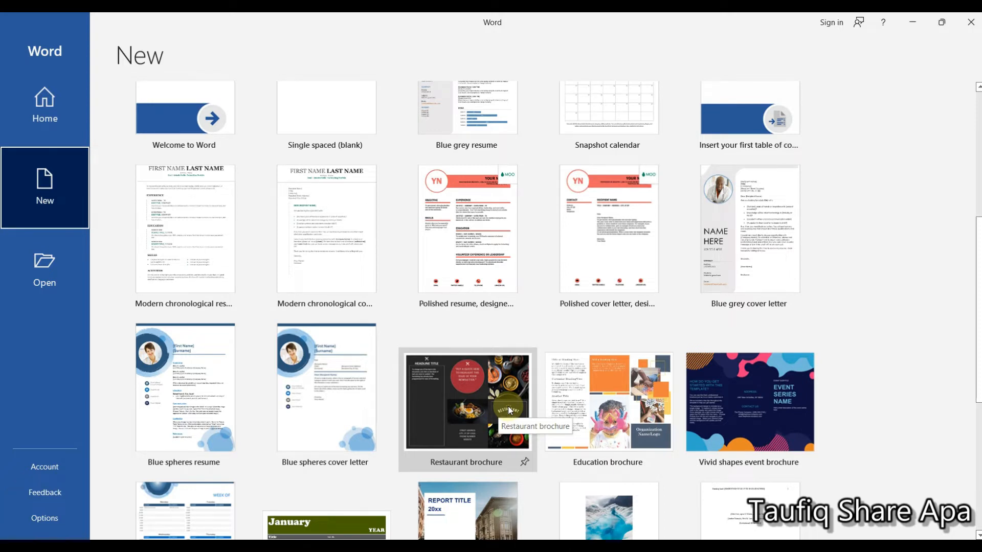
{"action": "scroll", "coordinate": [507, 406], "scroll_direction": "down", "scroll_amount": 4}
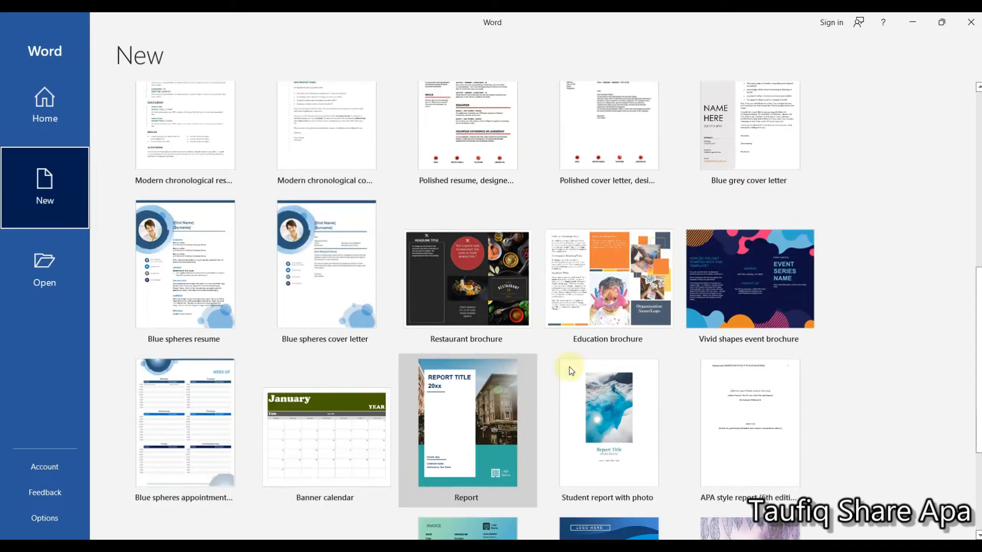
{"action": "scroll", "coordinate": [569, 367], "scroll_direction": "up", "scroll_amount": 2}
{"action": "scroll", "coordinate": [548, 452], "scroll_direction": "down", "scroll_amount": 2}
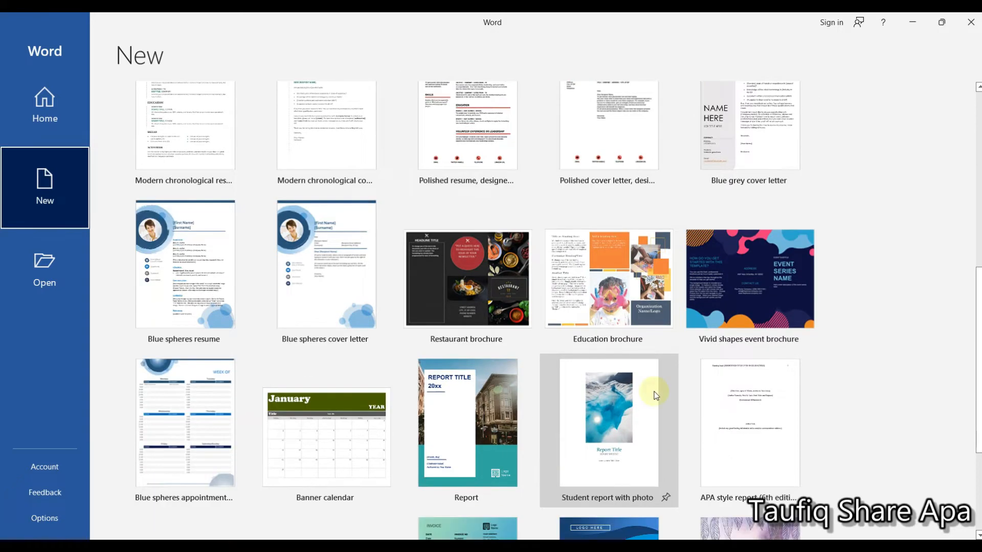
{"action": "scroll", "coordinate": [705, 327], "scroll_direction": "down", "scroll_amount": 2}
{"action": "scroll", "coordinate": [498, 409], "scroll_direction": "down", "scroll_amount": 2}
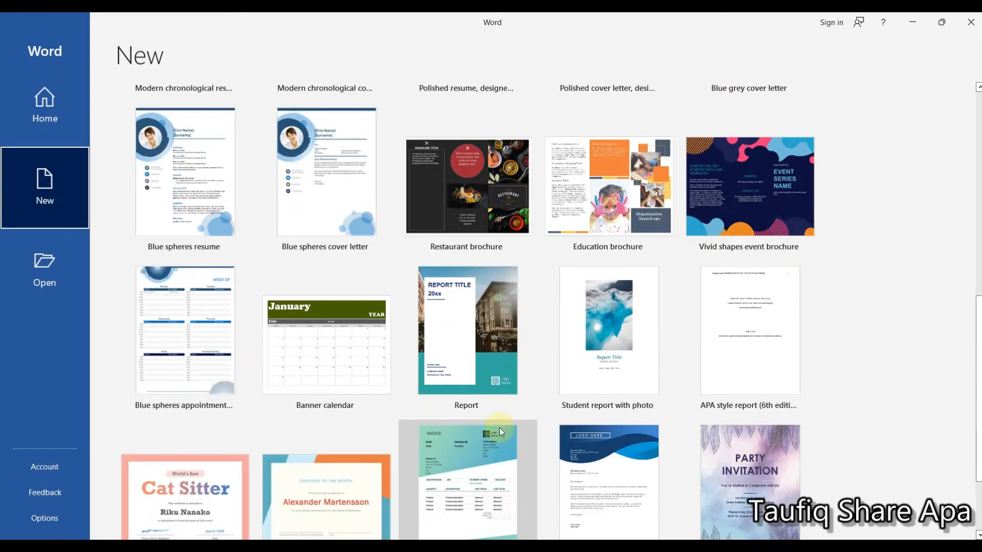
{"action": "scroll", "coordinate": [322, 414], "scroll_direction": "down", "scroll_amount": 2}
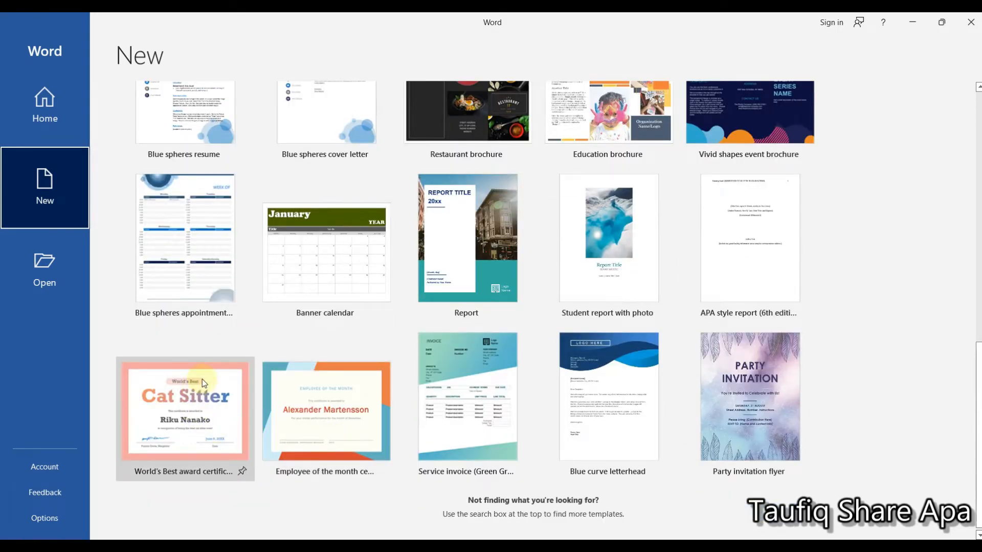
{"action": "scroll", "coordinate": [534, 397], "scroll_direction": "up", "scroll_amount": 3}
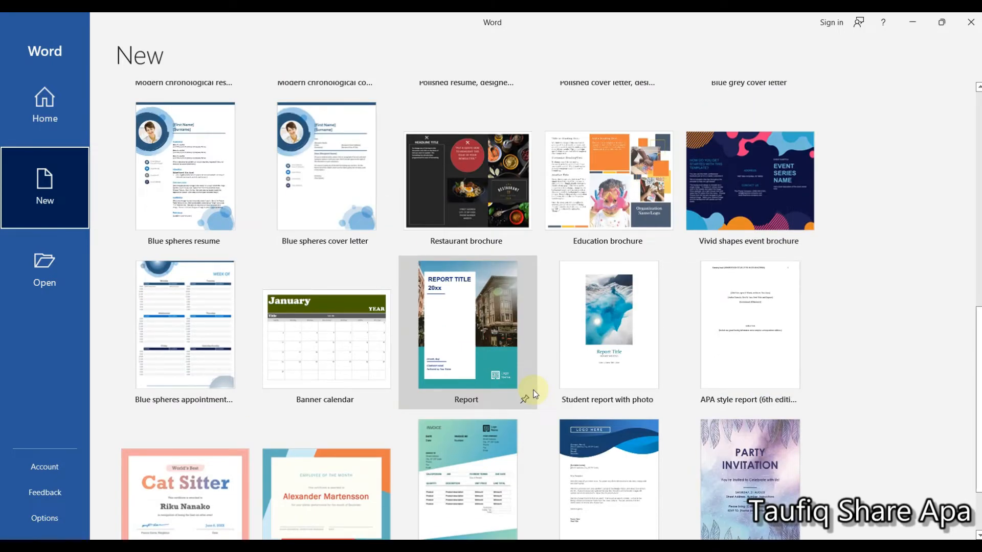
{"action": "scroll", "coordinate": [534, 394], "scroll_direction": "up", "scroll_amount": 2}
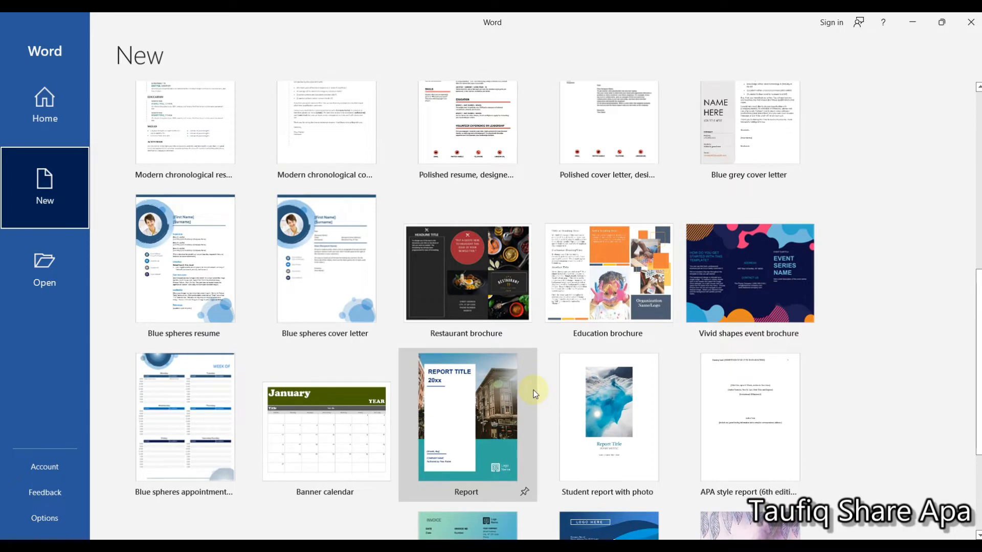
{"action": "scroll", "coordinate": [424, 378], "scroll_direction": "up", "scroll_amount": 1}
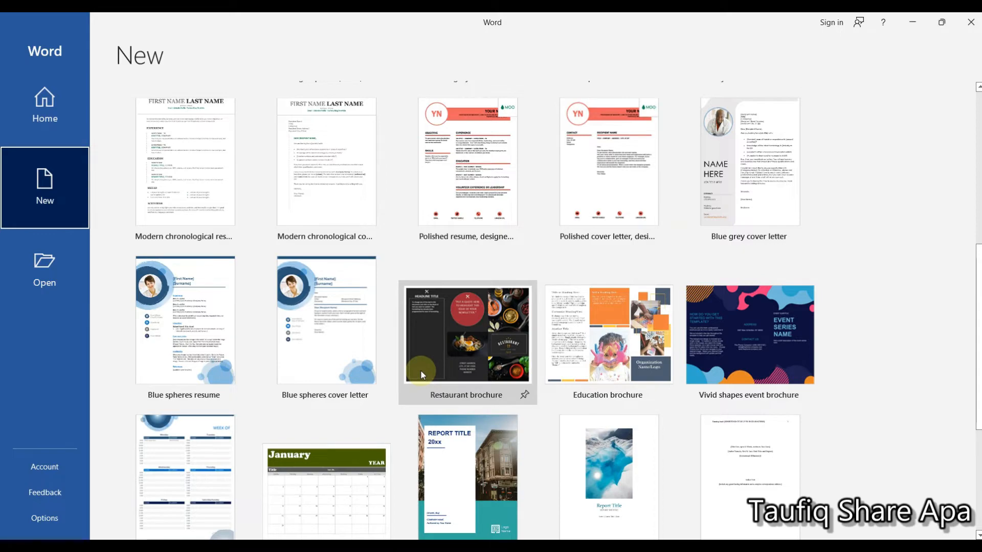
{"action": "scroll", "coordinate": [422, 375], "scroll_direction": "up", "scroll_amount": 6}
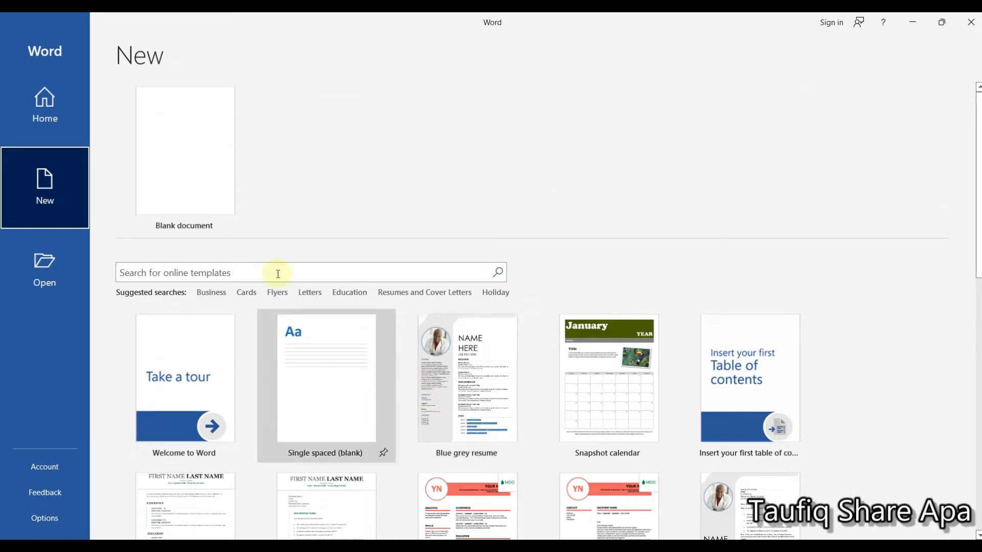
- Create a new blank document
{"action": "left_click", "coordinate": [221, 181]}
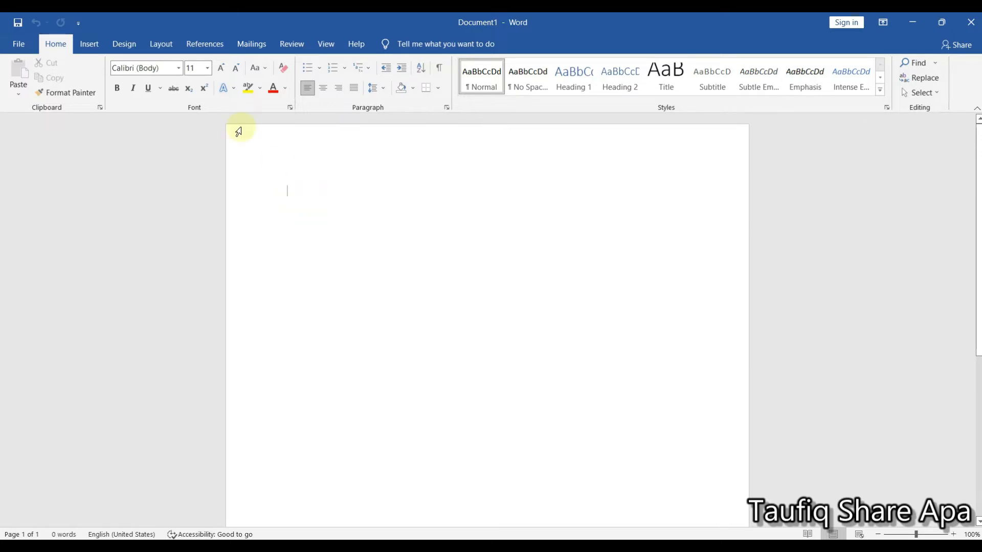
- Look through the Insert, Design, Layout, References and Mailings commands, ending back at the Home commands
{"action": "left_click", "coordinate": [88, 43]}
{"action": "left_click", "coordinate": [123, 44]}
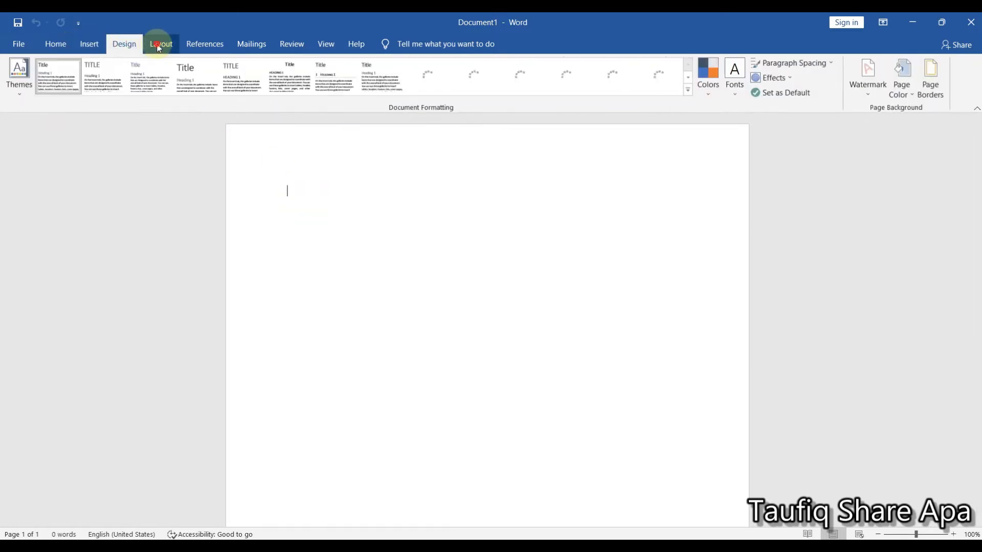
{"action": "left_click", "coordinate": [159, 46]}
{"action": "left_click", "coordinate": [195, 44]}
{"action": "left_click", "coordinate": [246, 44]}
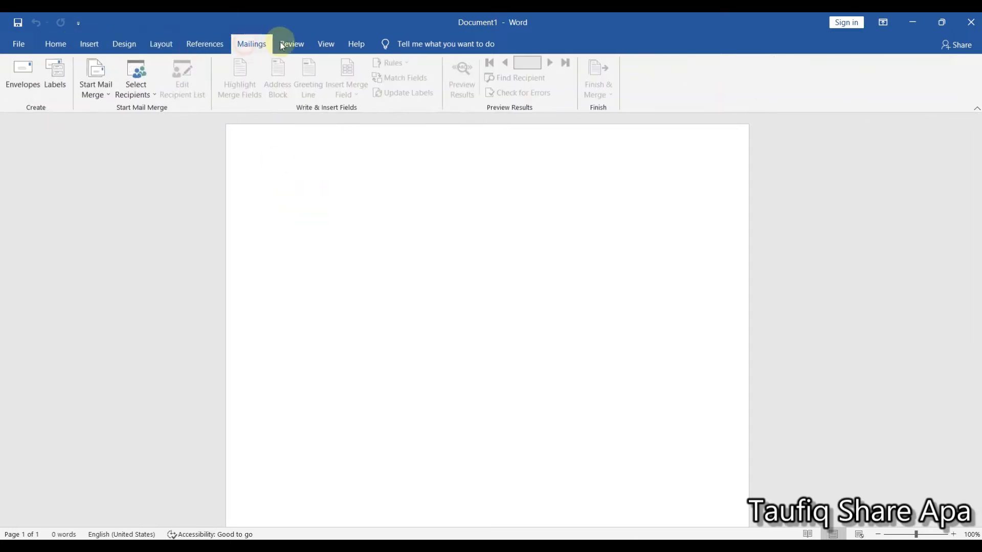
{"action": "left_click", "coordinate": [59, 44]}
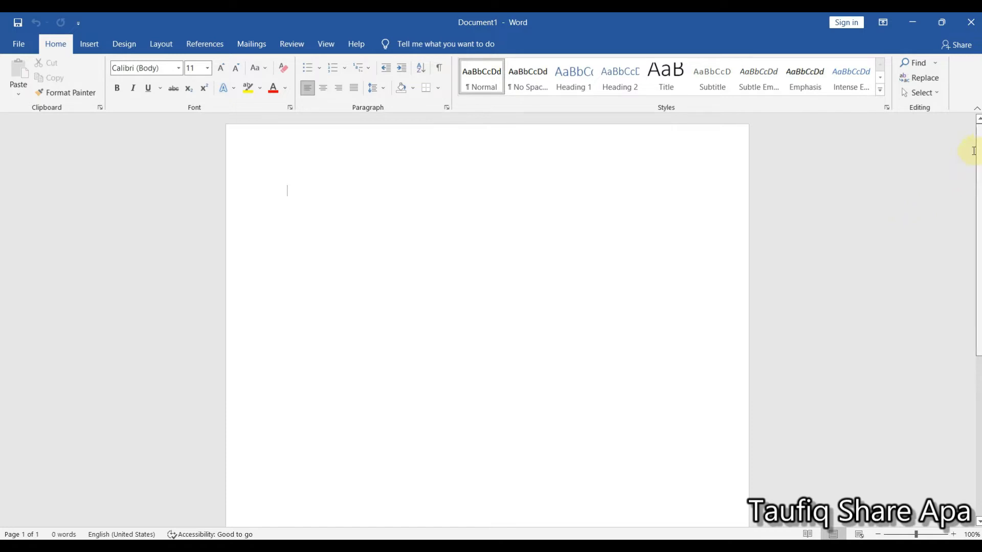
{"action": "mouse_move", "coordinate": [977, 147]}
{"action": "left_mouse_down"}
{"action": "mouse_move", "coordinate": [977, 309]}
{"action": "mouse_move", "coordinate": [978, 145]}
{"action": "left_mouse_up"}
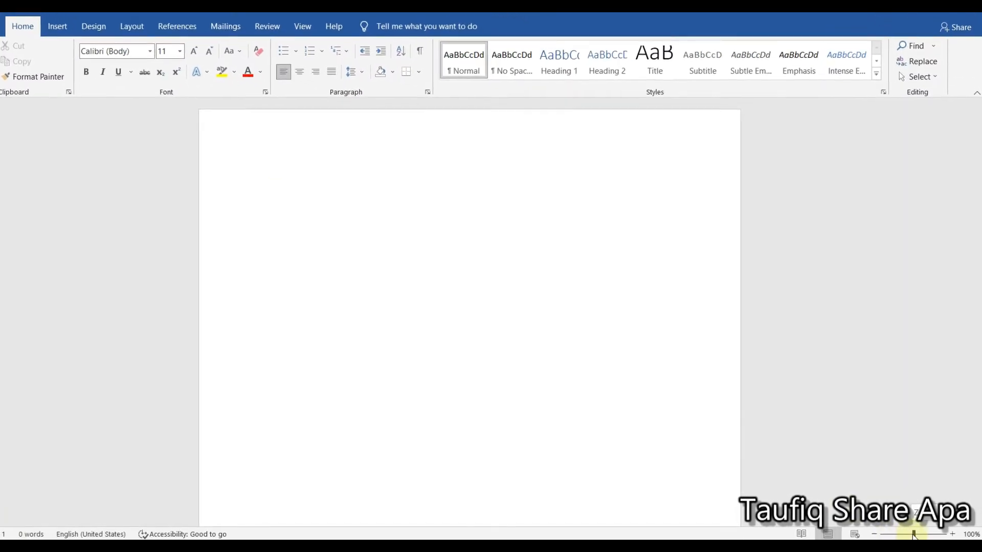
{"action": "left_click_drag", "start_coordinate": [914, 535], "coordinate": [885, 534]}
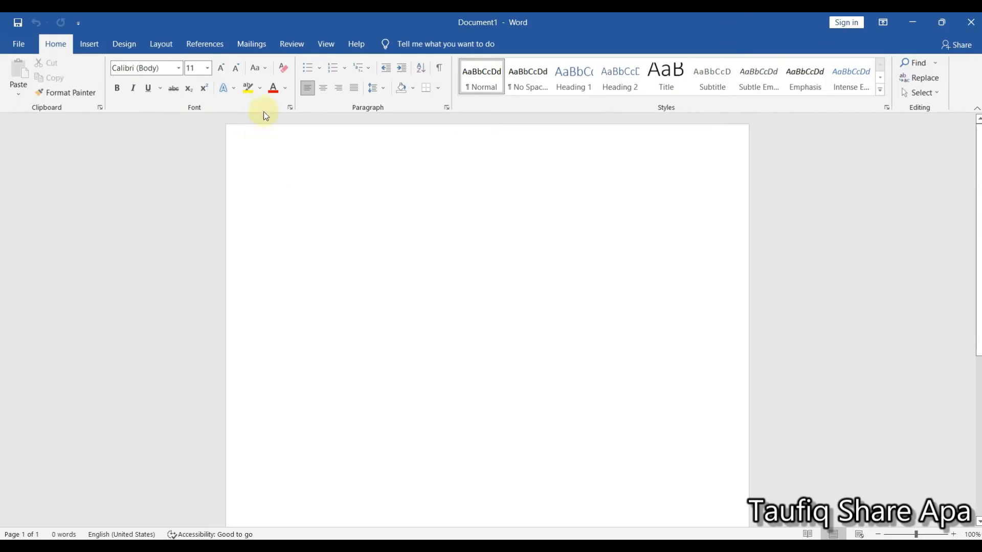
- Increase the font size to 12 and return it to 11
{"action": "left_click", "coordinate": [221, 69]}
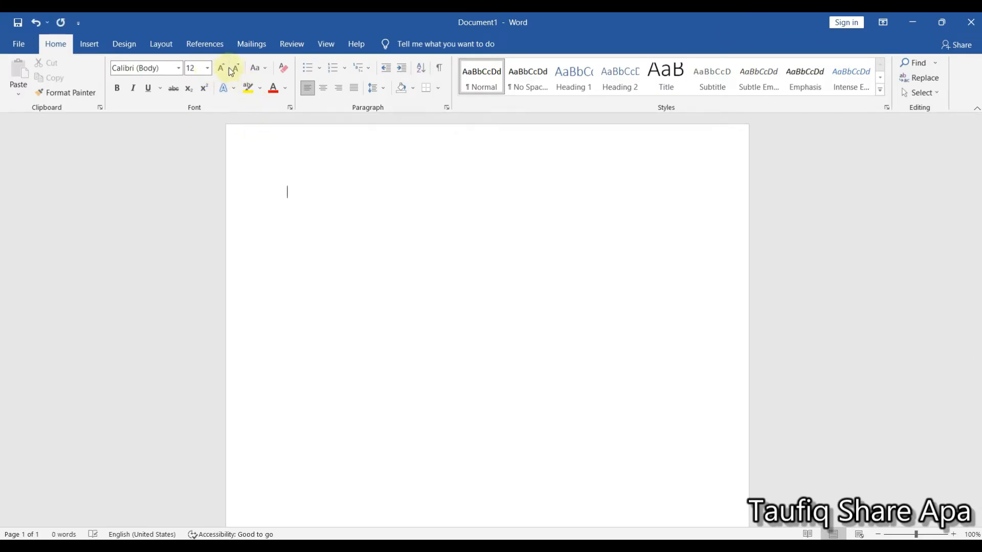
{"action": "left_click", "coordinate": [235, 69]}
- Examine the preset font sizes and the installed font families without changing the current font
{"action": "left_click", "coordinate": [209, 69]}
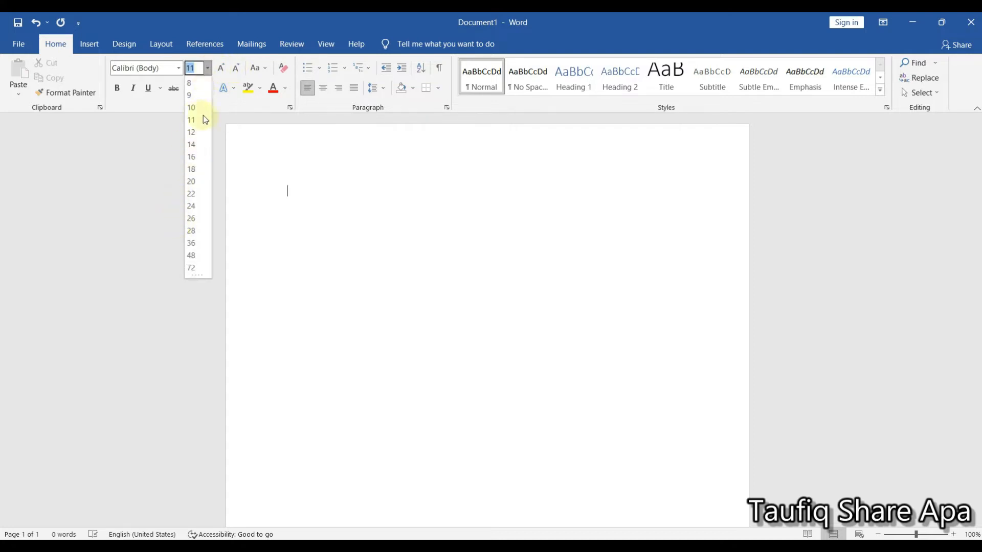
{"action": "left_click", "coordinate": [180, 68]}
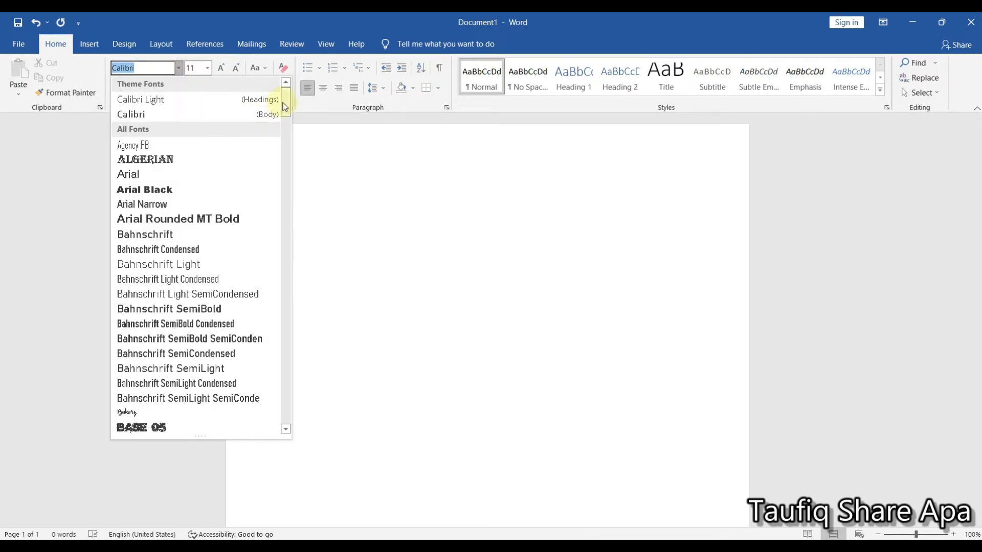
{"action": "left_click_drag", "start_coordinate": [287, 108], "coordinate": [287, 130]}
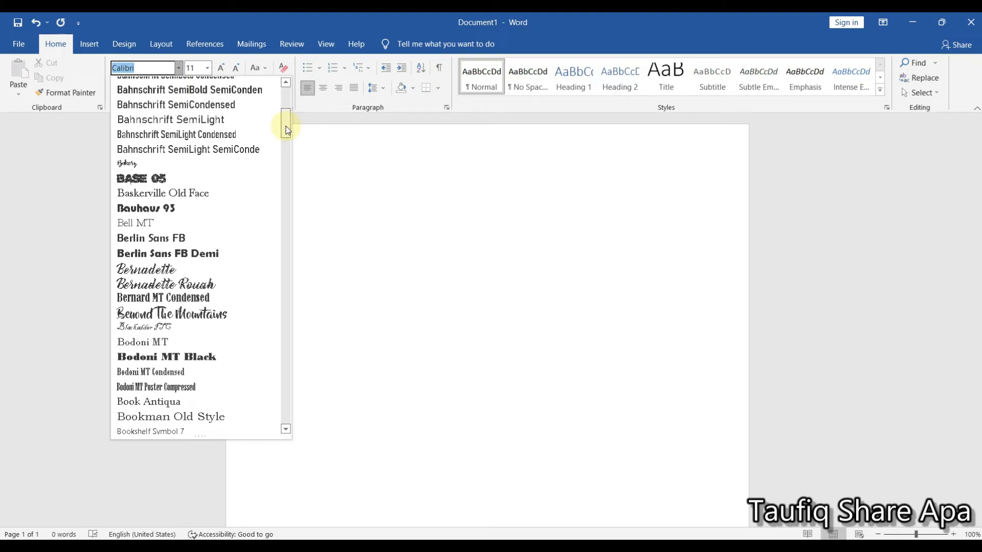
{"action": "left_click", "coordinate": [310, 201]}
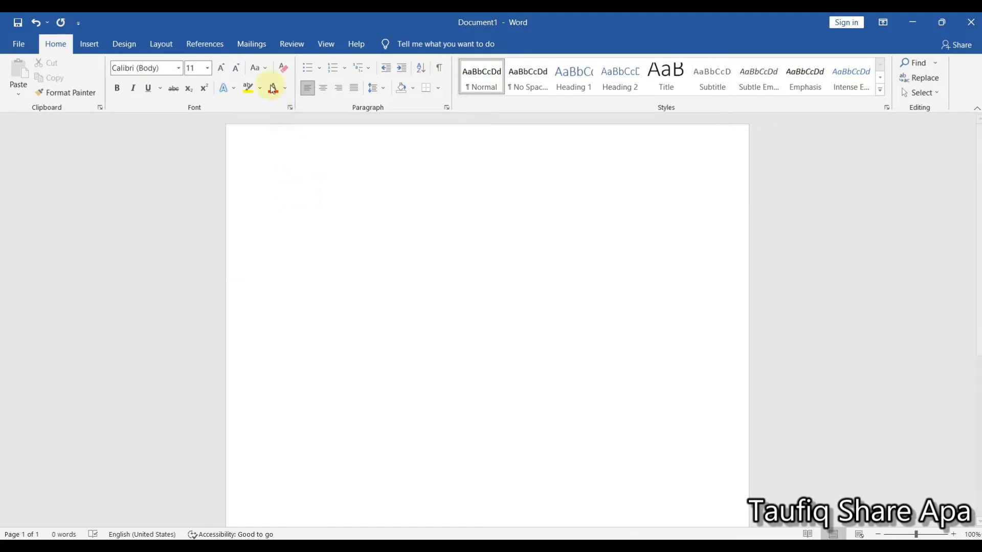
- Examine the letter case options and the numbering and bullet list styles without applying any
{"action": "left_click", "coordinate": [265, 70]}
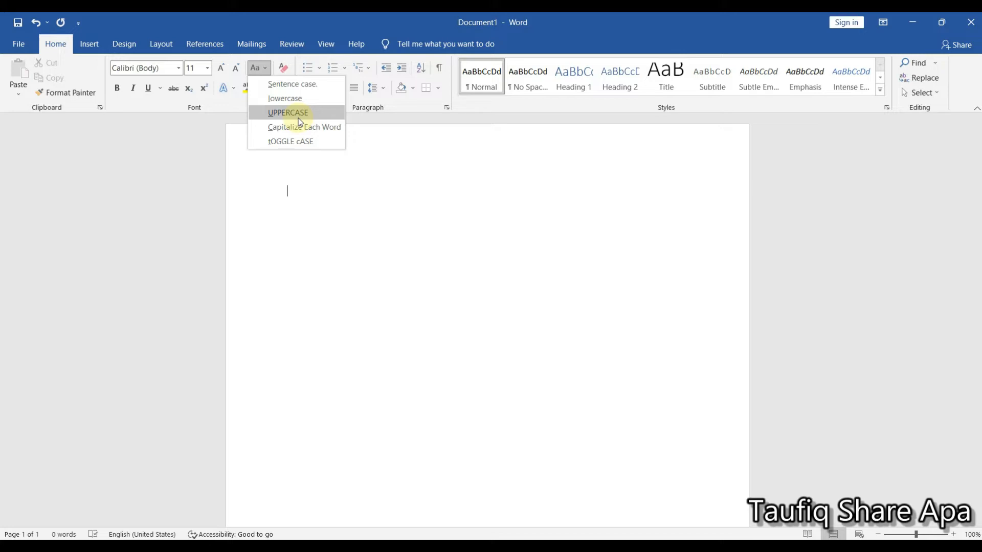
{"action": "left_click", "coordinate": [455, 187]}
{"action": "left_click", "coordinate": [344, 69]}
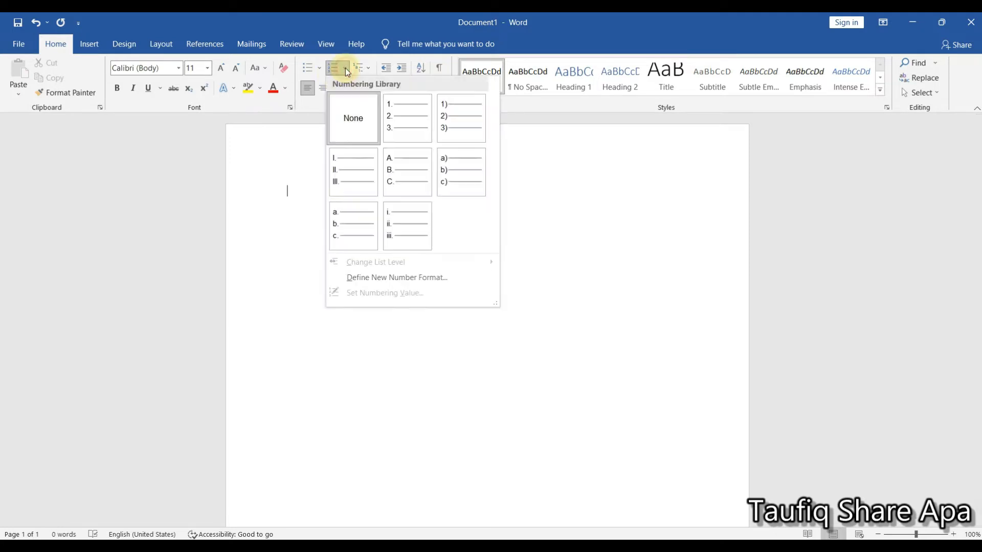
{"action": "left_click", "coordinate": [318, 72]}
{"action": "left_click", "coordinate": [318, 73]}
{"action": "left_click", "coordinate": [318, 73]}
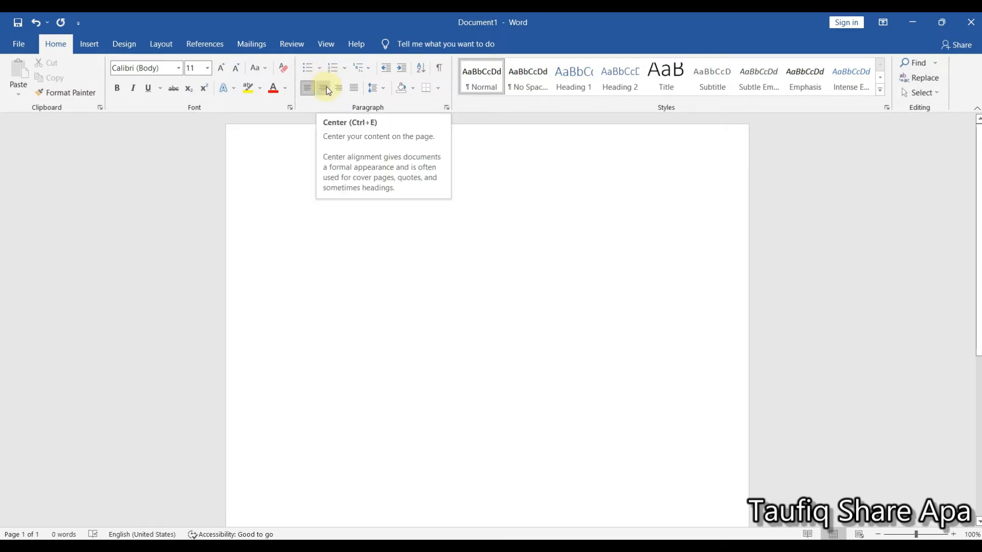
- Try centre and right alignment on the empty paragraph, setting it back to left alignment each time
{"action": "left_click", "coordinate": [326, 88]}
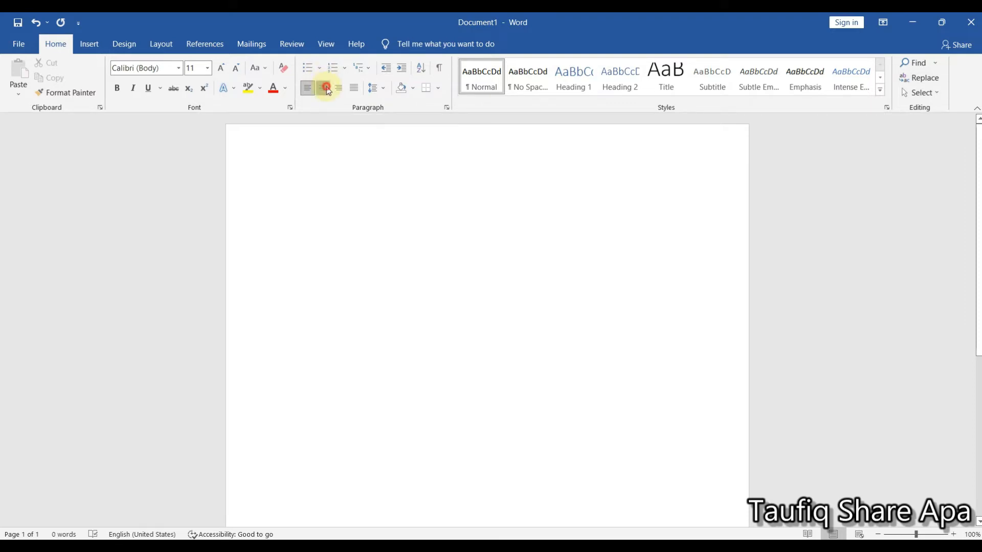
{"action": "left_click", "coordinate": [310, 90]}
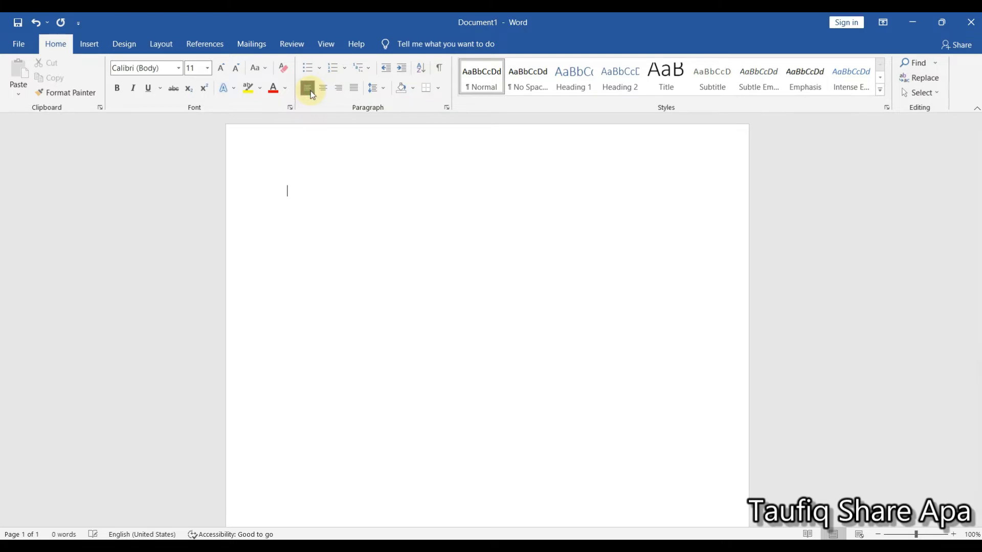
{"action": "left_click", "coordinate": [339, 90]}
{"action": "left_click", "coordinate": [308, 89]}
- Examine the line spacing options and the paragraph shading colours without applying any
{"action": "left_click", "coordinate": [372, 88]}
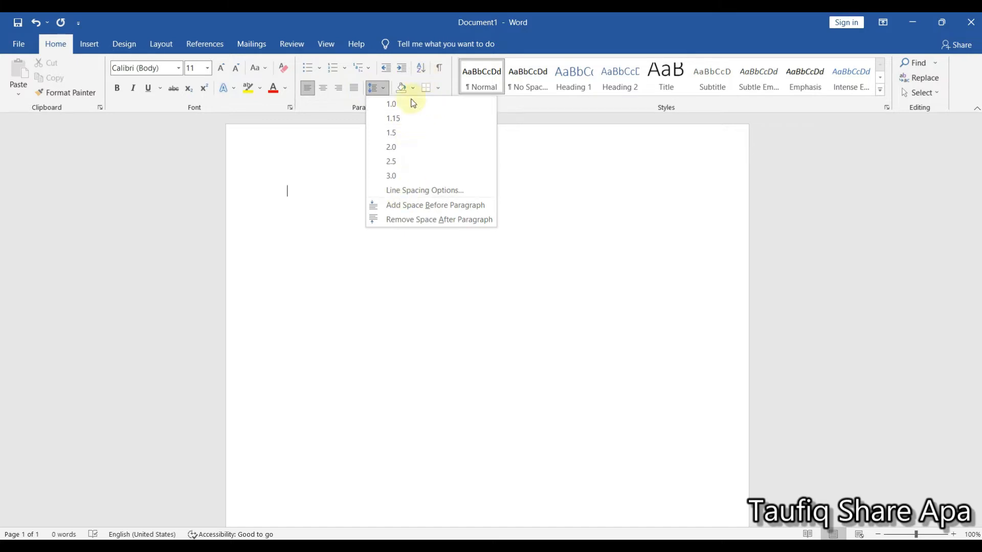
{"action": "left_click", "coordinate": [579, 220]}
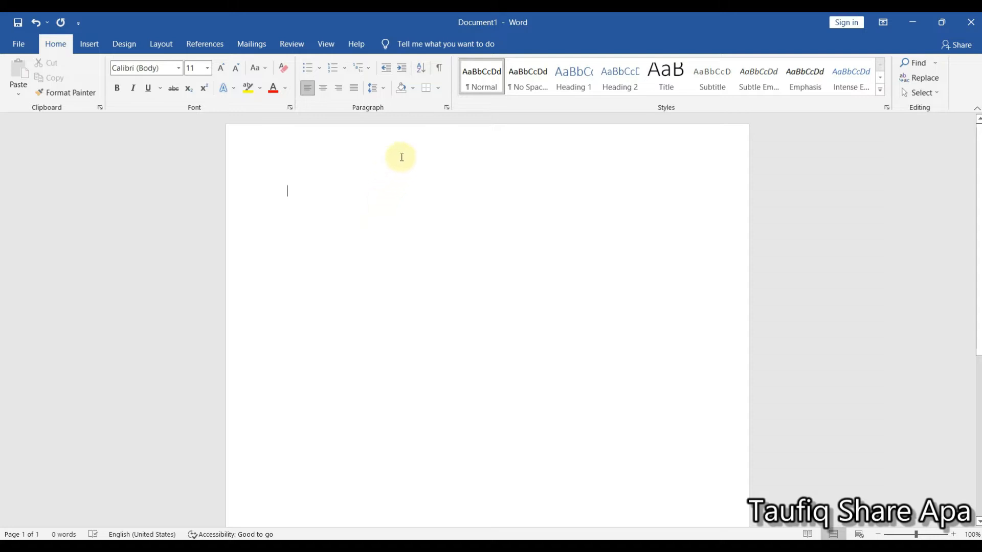
{"action": "left_click", "coordinate": [413, 88]}
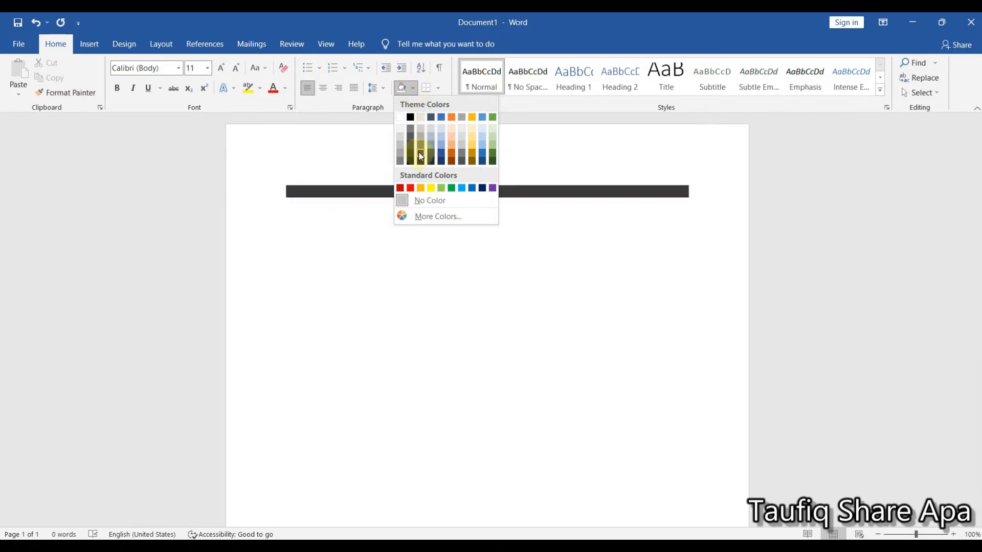
{"action": "left_click", "coordinate": [553, 212]}
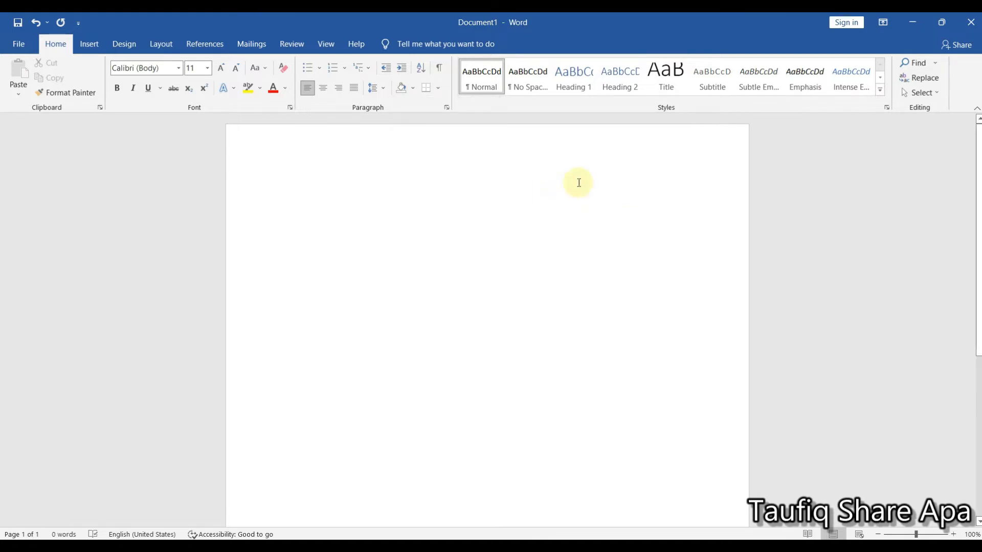
- Examine the Find options and the empty Navigation search pane, closing the pane again
{"action": "left_click", "coordinate": [934, 66]}
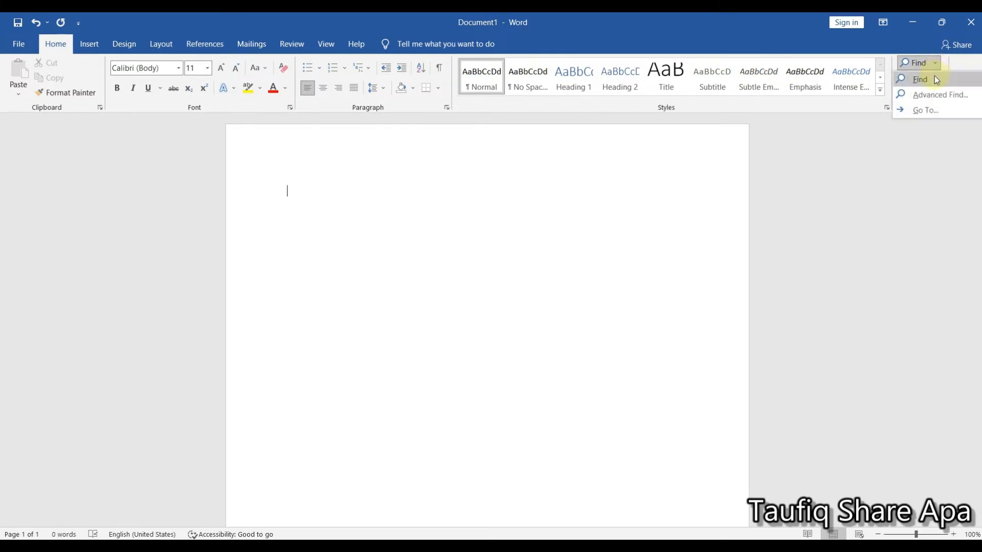
{"action": "left_click", "coordinate": [397, 194]}
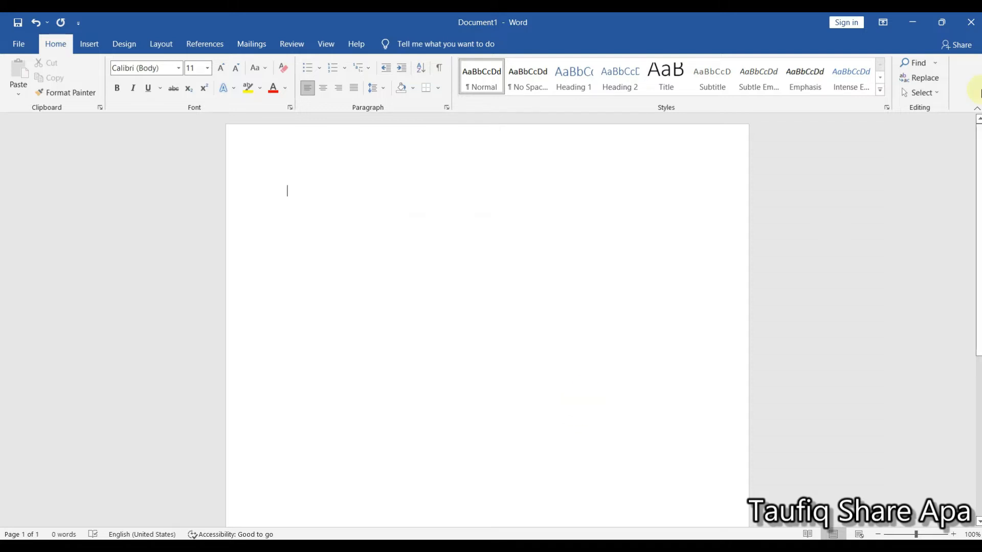
{"action": "left_click", "coordinate": [936, 64]}
{"action": "left_click", "coordinate": [939, 80]}
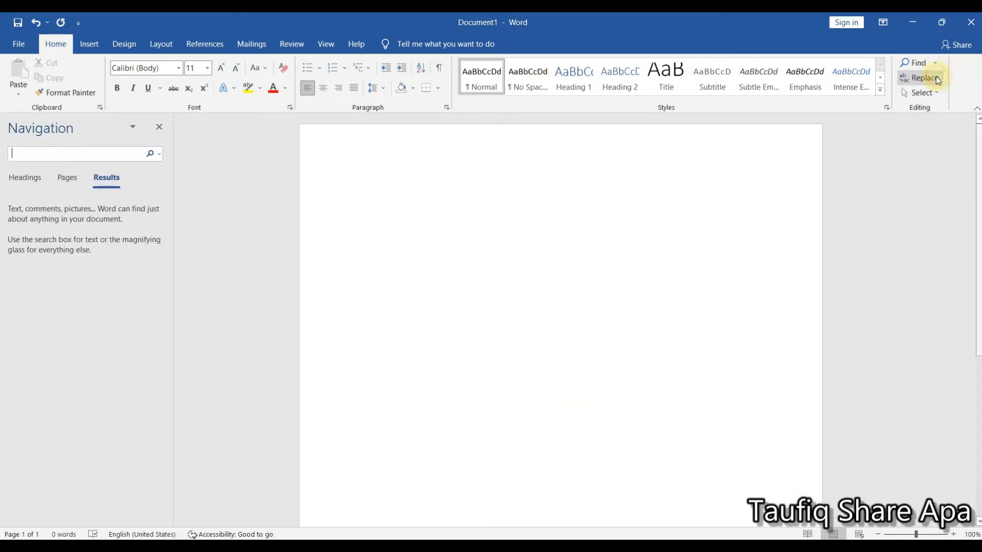
{"action": "left_click", "coordinate": [160, 128]}
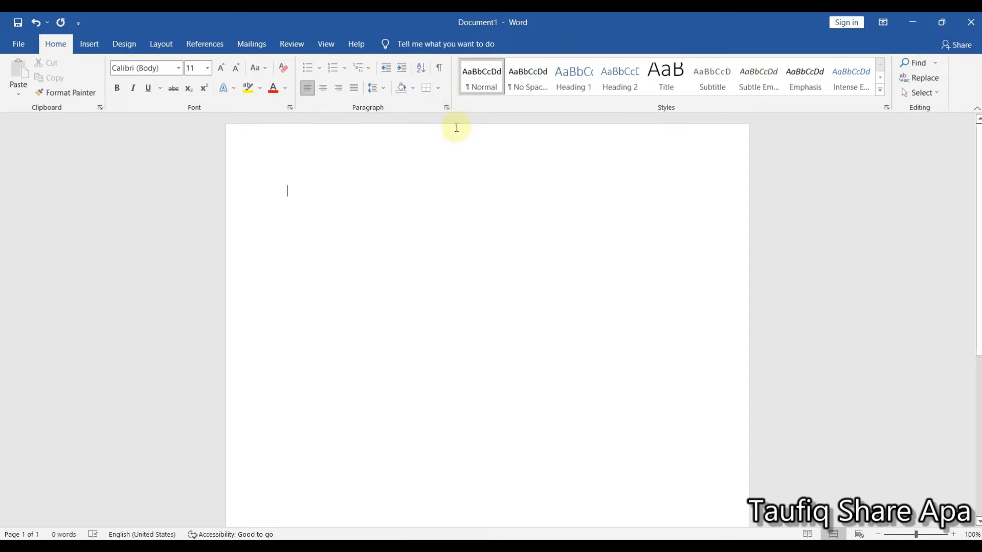
- Examine the insertable tables, pictures, shapes and SmartArt graphics without adding any to the document
{"action": "left_click", "coordinate": [94, 48]}
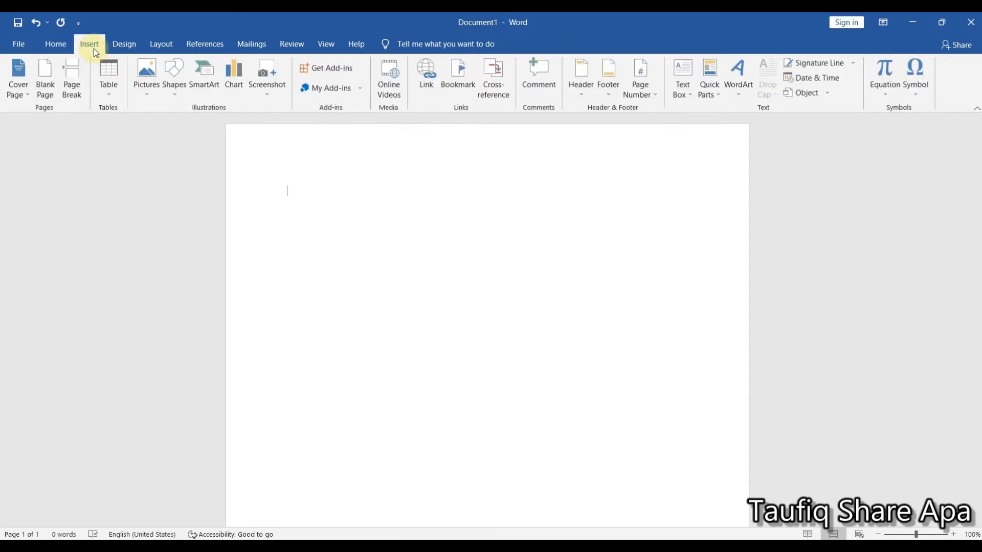
{"action": "left_click", "coordinate": [108, 92]}
{"action": "left_click", "coordinate": [108, 94]}
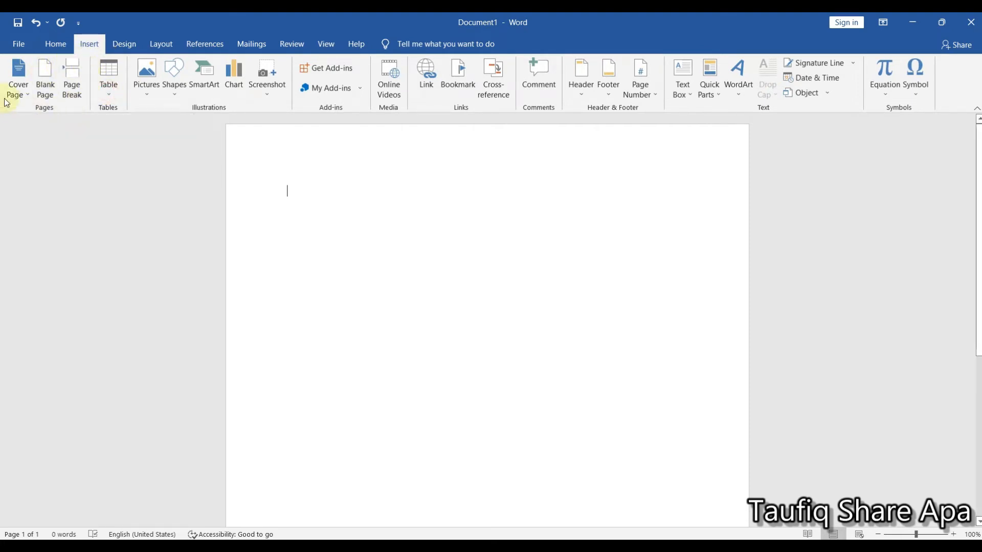
{"action": "left_click", "coordinate": [153, 96]}
{"action": "left_click", "coordinate": [170, 99]}
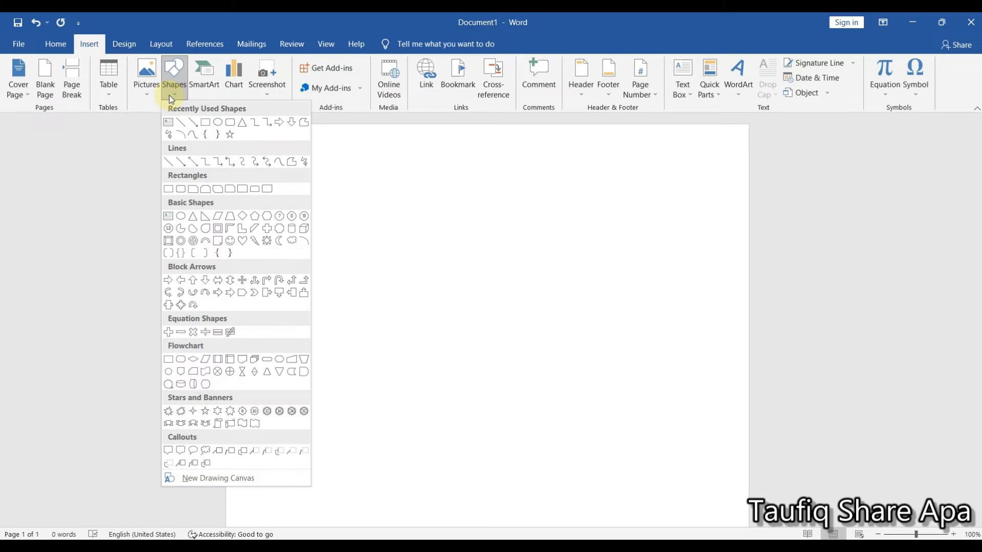
{"action": "left_click", "coordinate": [204, 92]}
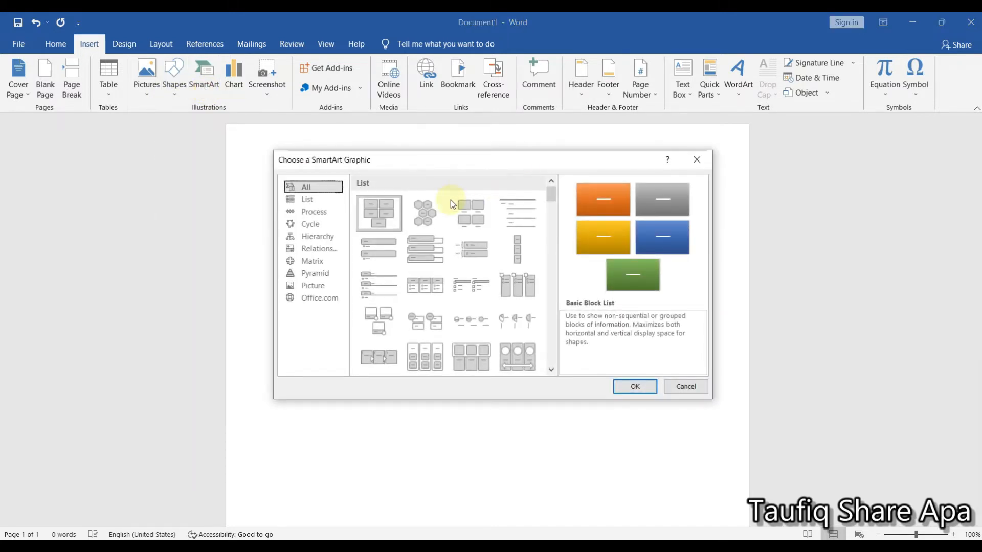
{"action": "left_click", "coordinate": [698, 164]}
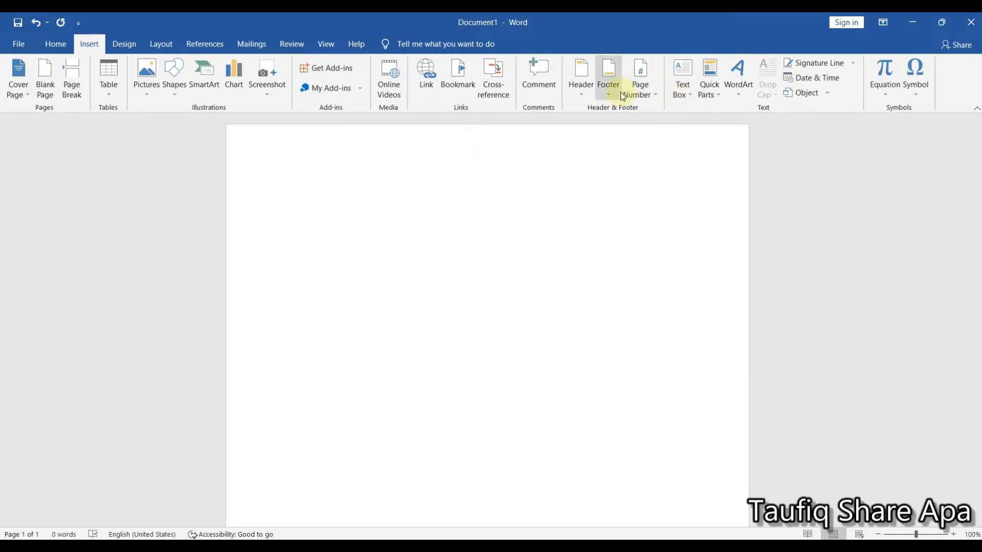
- Examine the page number placement options and the built-in header designs without inserting any
{"action": "left_click", "coordinate": [640, 93]}
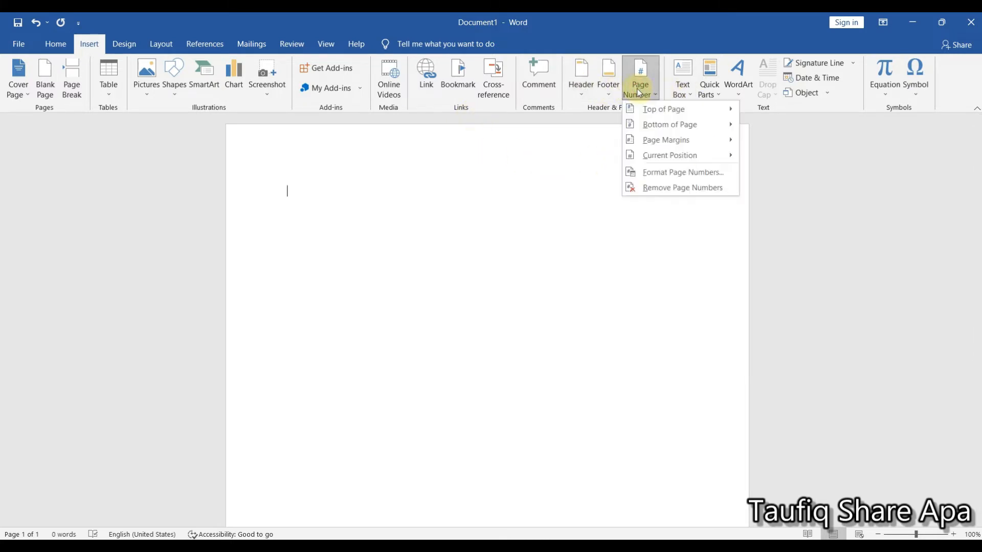
{"action": "left_click", "coordinate": [583, 91]}
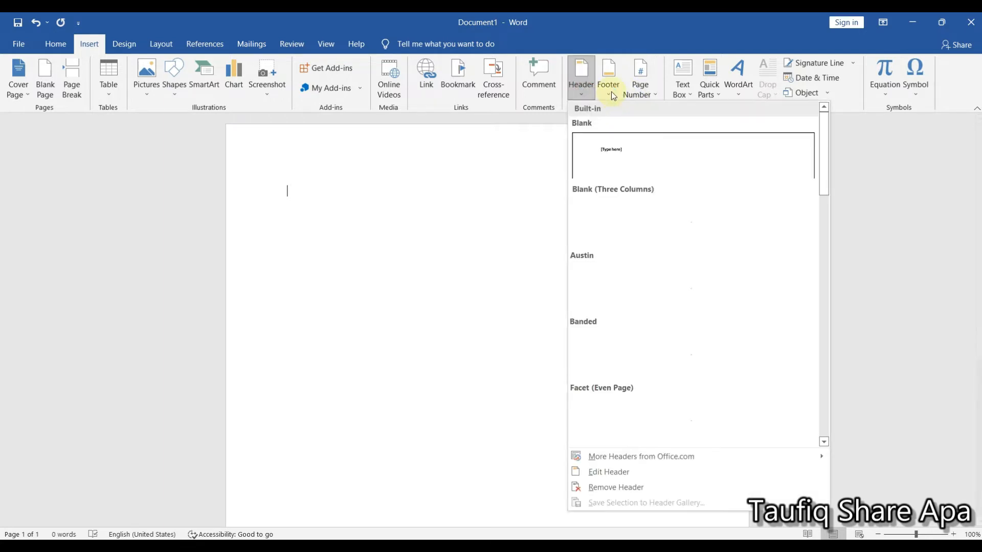
{"action": "left_click", "coordinate": [379, 210]}
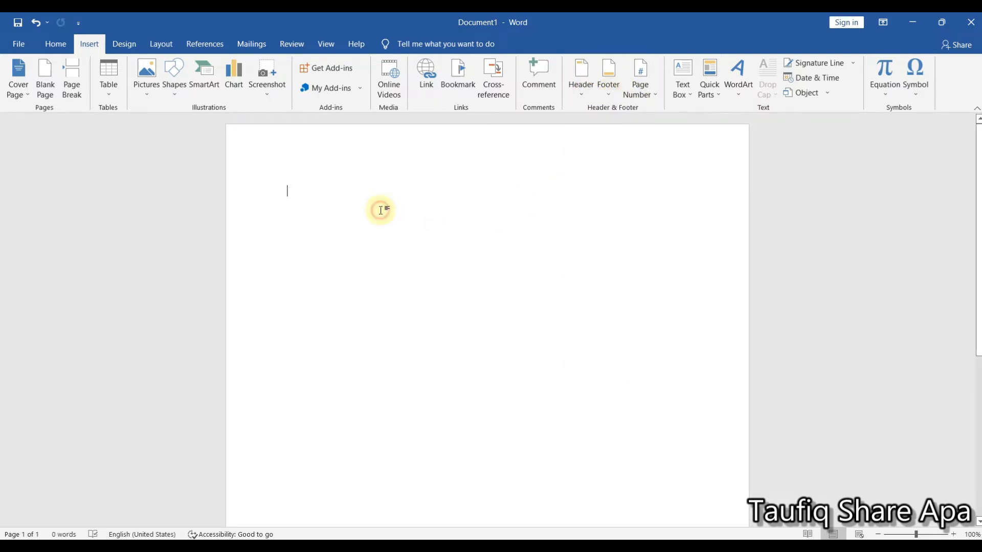
- Examine the document design and page layout commands, including the orientation choices, and return to the Home commands
{"action": "left_click", "coordinate": [120, 46]}
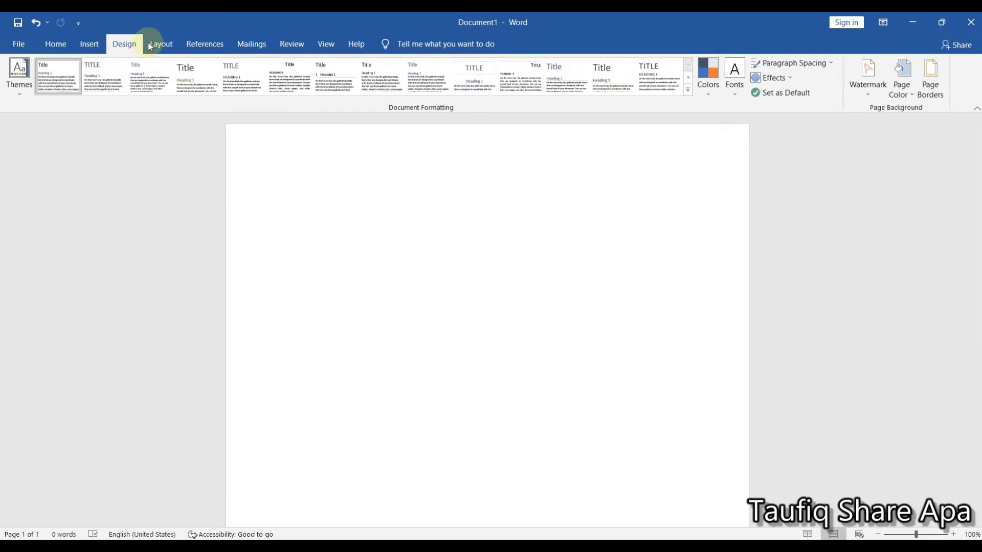
{"action": "left_click", "coordinate": [168, 44]}
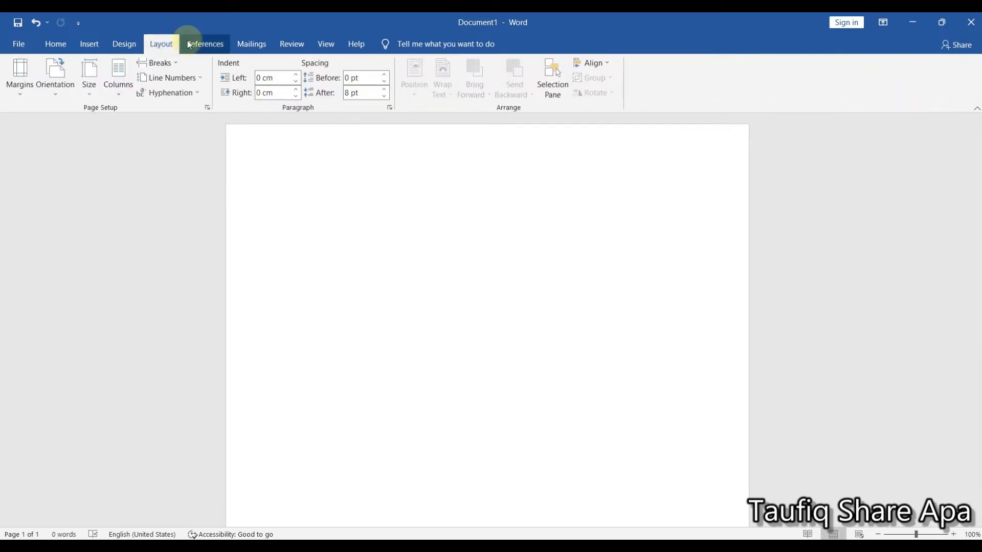
{"action": "left_click", "coordinate": [57, 94]}
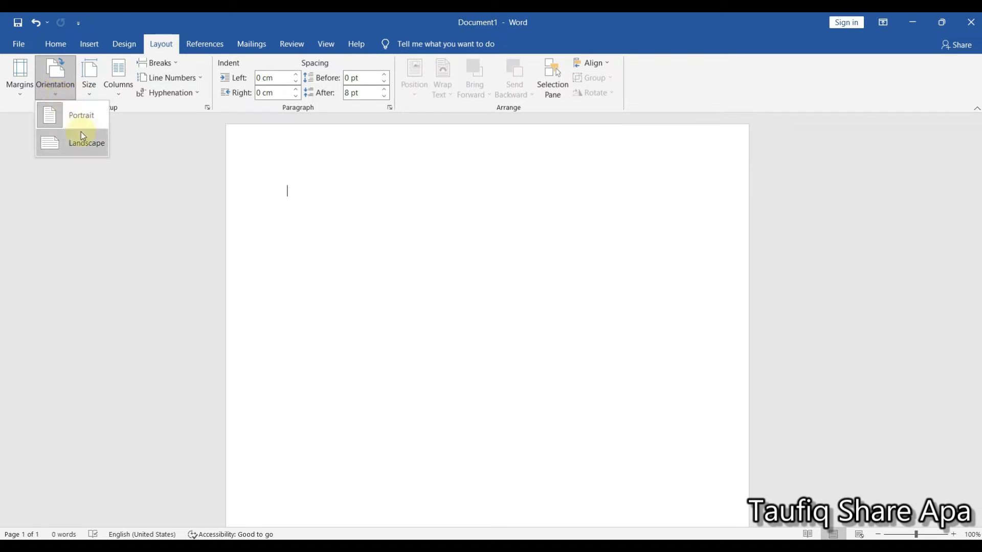
{"action": "left_click", "coordinate": [59, 50]}
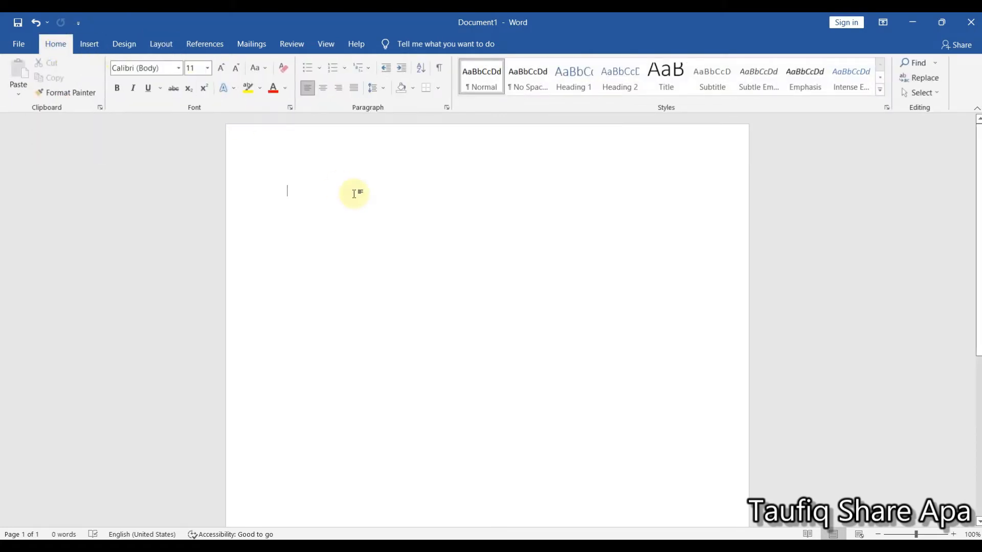
- Enter the title "Laporan minit mesyuarat ajk kampung xyz" on the first line of the blank page
{"action": "left_click", "coordinate": [313, 197]}
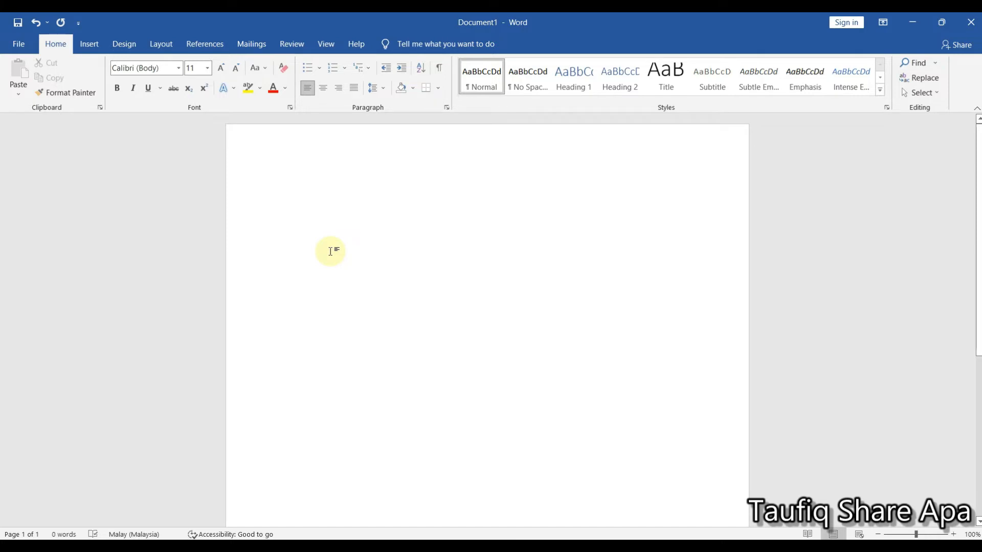
{"action": "type", "text": "laporan "}
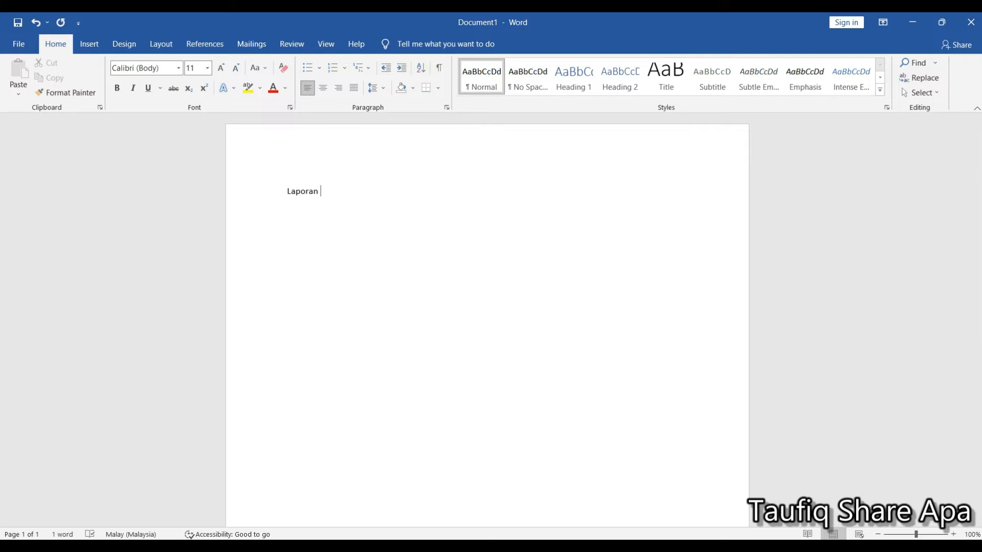
{"action": "type", "text": "minit mesyuarat "}
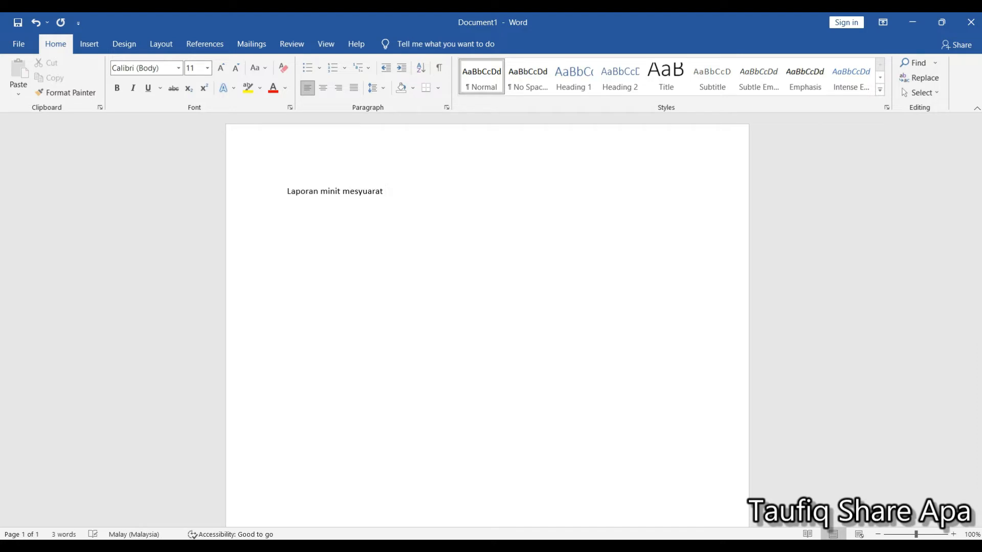
{"action": "type", "text": "ajk kampung xyz"}
- Set the whole title line to the Arial Rounded MT Bold font at size 22
{"action": "left_click_drag", "start_coordinate": [916, 534], "coordinate": [923, 534]}
{"action": "scroll", "coordinate": [631, 357], "scroll_direction": "up", "scroll_amount": 1}
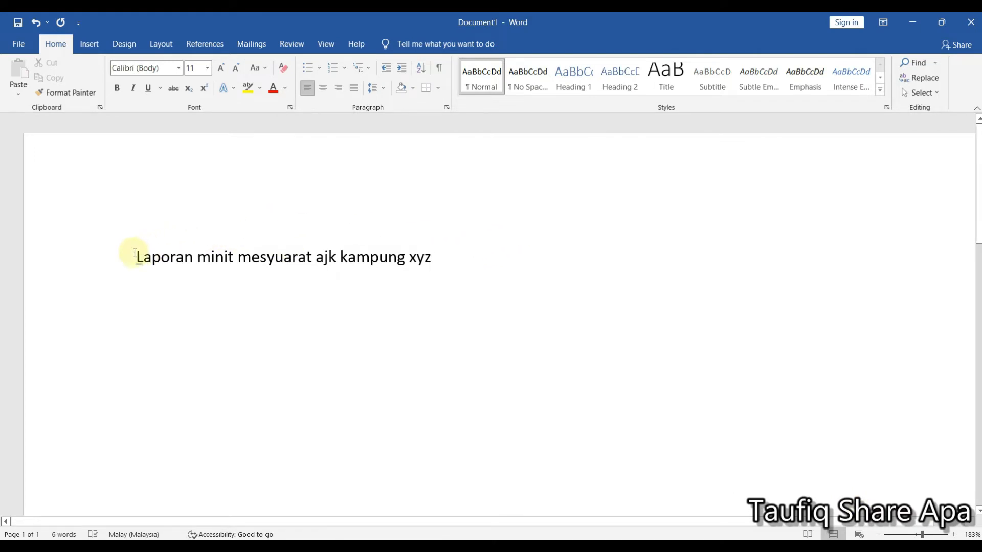
{"action": "left_click_drag", "start_coordinate": [133, 255], "coordinate": [427, 251]}
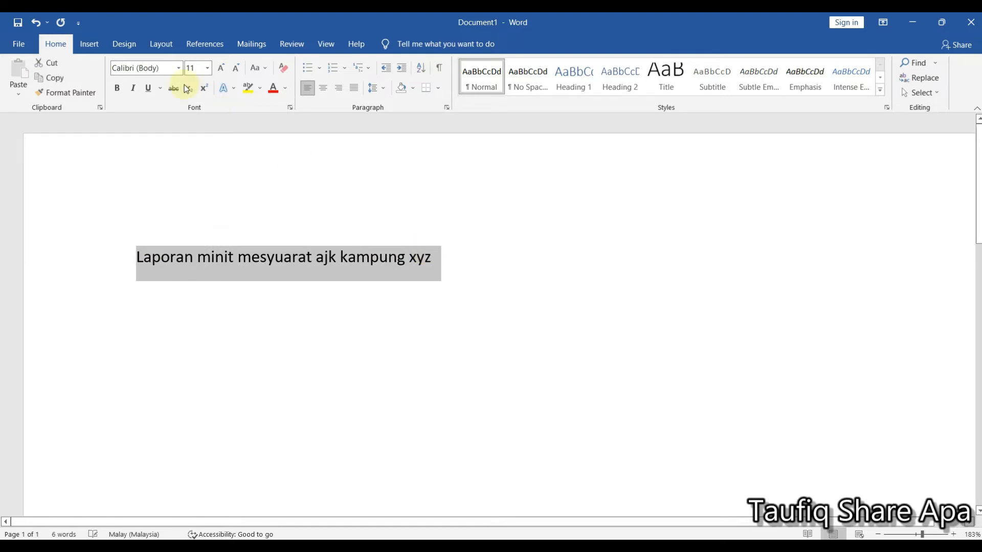
{"action": "left_click", "coordinate": [178, 72]}
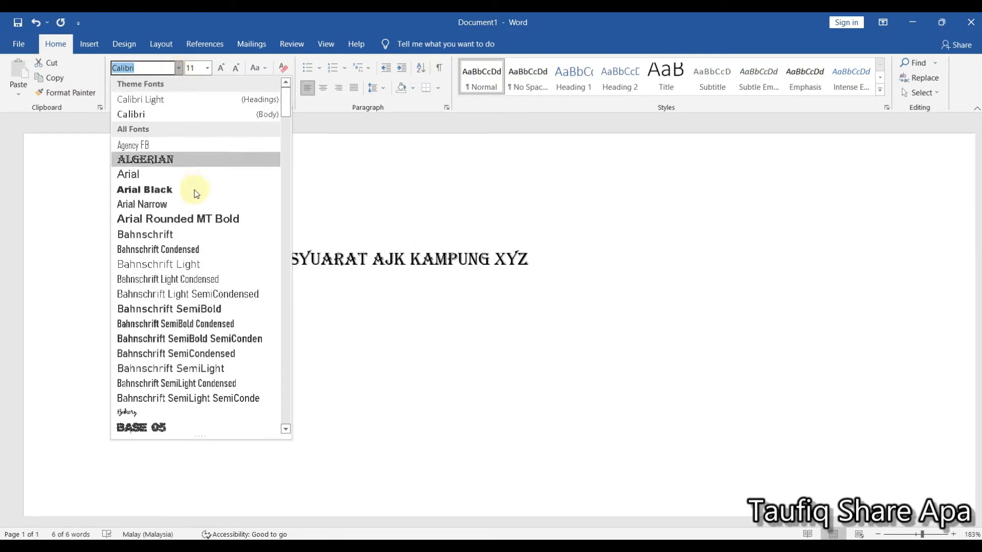
{"action": "left_click", "coordinate": [201, 219]}
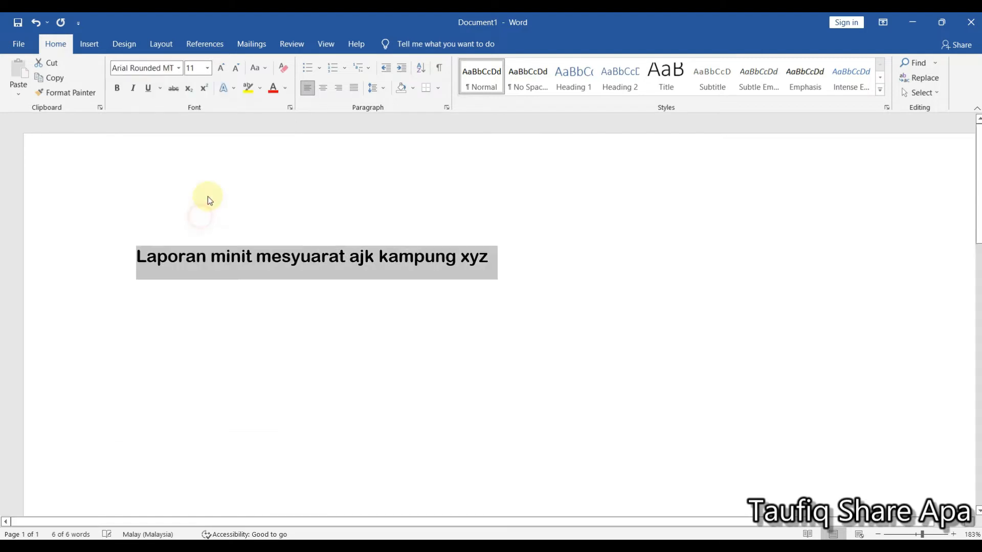
{"action": "left_click", "coordinate": [207, 68]}
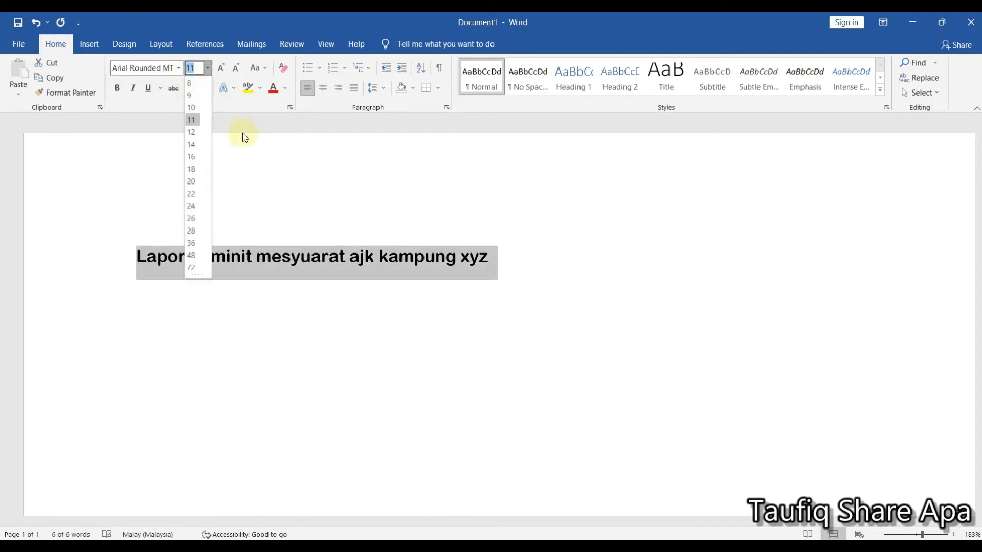
{"action": "left_click", "coordinate": [193, 193]}
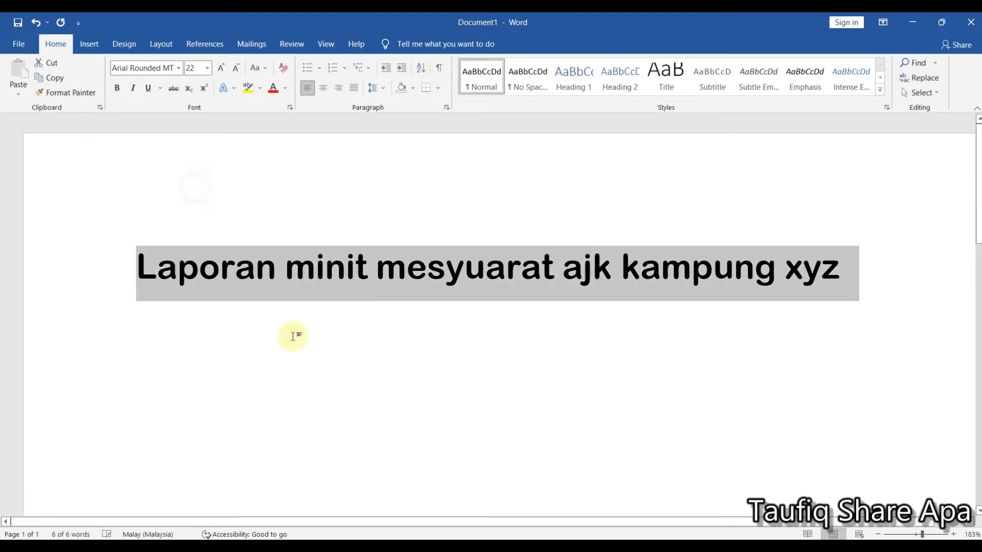
{"action": "left_click", "coordinate": [851, 270]}
- Examine the title's fit on the page by zooming out to 93% and back in to 133%
{"action": "scroll", "coordinate": [651, 386], "scroll_direction": "down", "scroll_amount": 4}
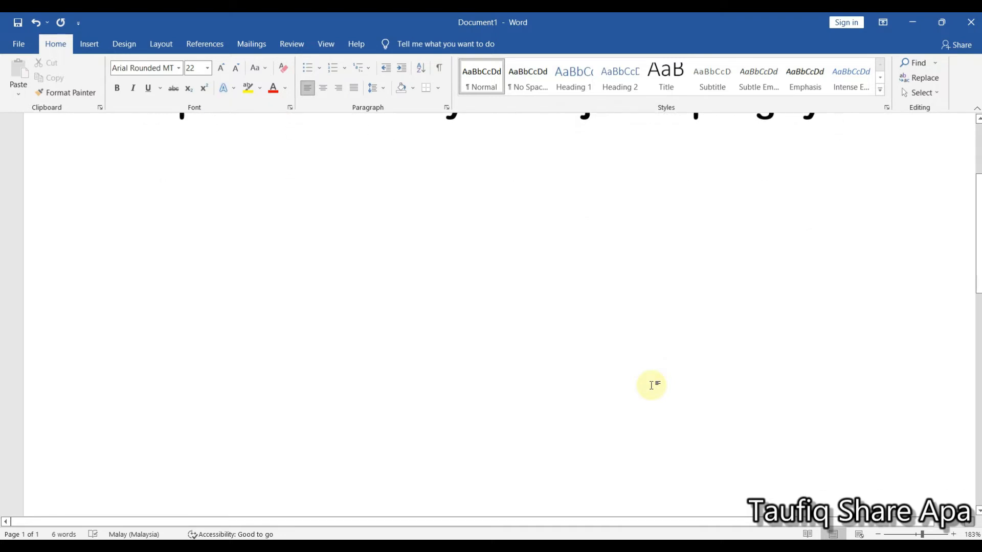
{"action": "scroll", "coordinate": [651, 385], "scroll_direction": "down", "scroll_amount": 5, "text": "ctrl"}
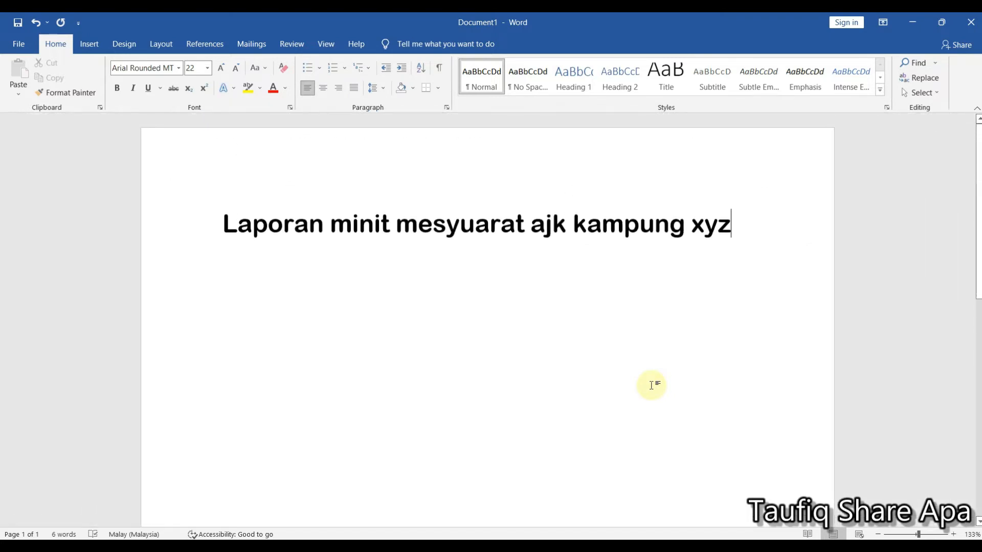
{"action": "scroll", "coordinate": [651, 385], "scroll_direction": "down", "scroll_amount": 3, "text": "ctrl"}
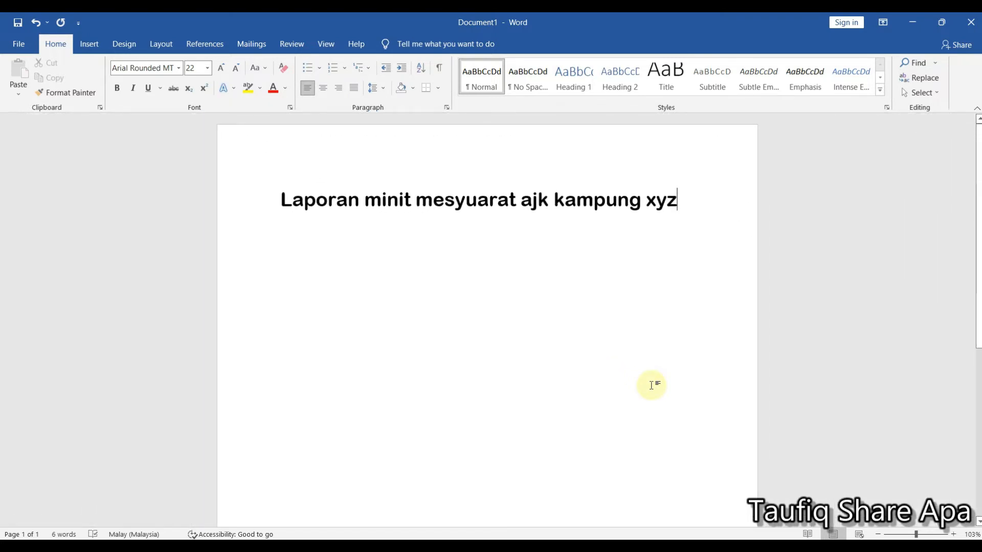
{"action": "scroll", "coordinate": [651, 385], "scroll_direction": "down", "scroll_amount": 4}
{"action": "scroll", "coordinate": [651, 385], "scroll_direction": "up", "scroll_amount": 4}
{"action": "scroll", "coordinate": [651, 385], "scroll_direction": "down", "scroll_amount": 1, "text": "ctrl"}
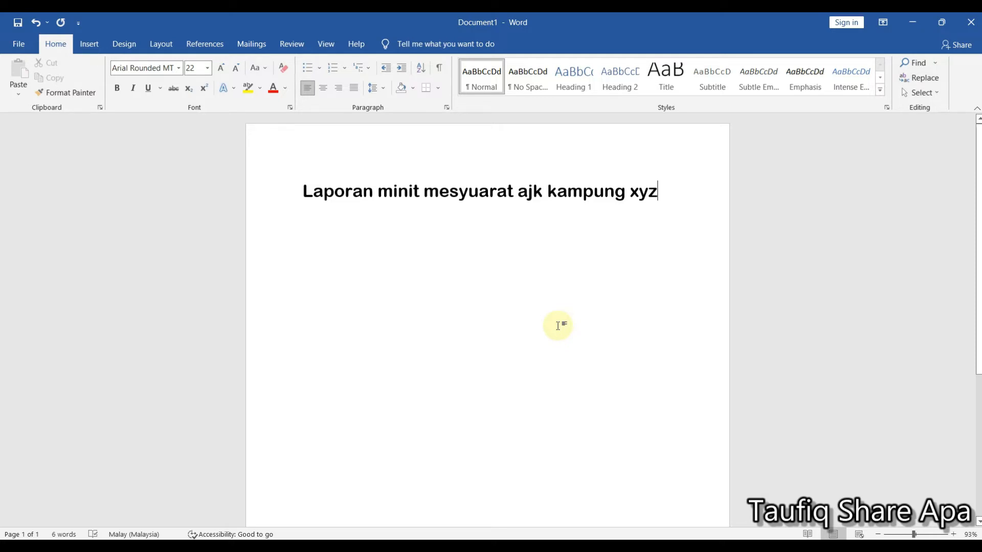
{"action": "scroll", "coordinate": [558, 326], "scroll_direction": "down", "scroll_amount": 1, "text": "ctrl"}
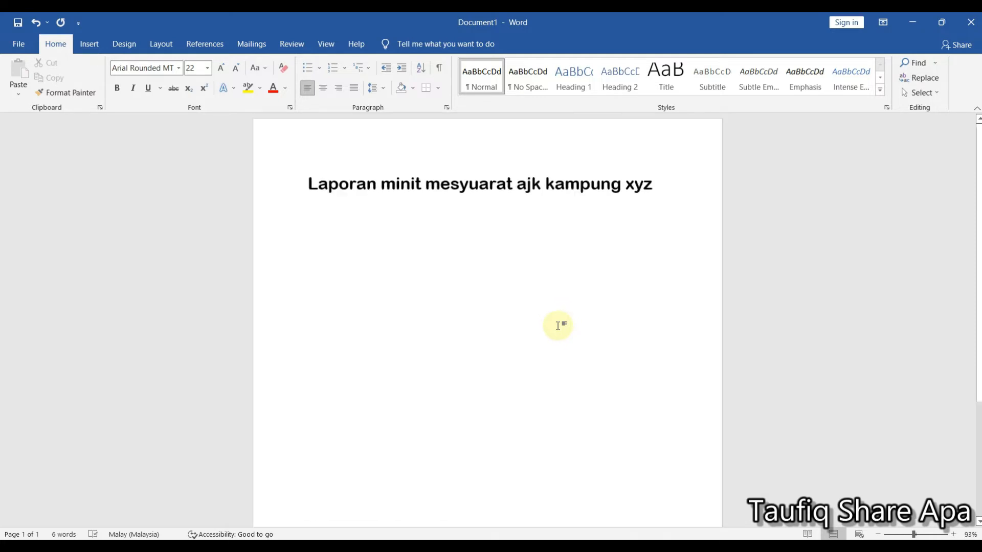
{"action": "scroll", "coordinate": [558, 326], "scroll_direction": "up", "scroll_amount": 3, "text": "ctrl"}
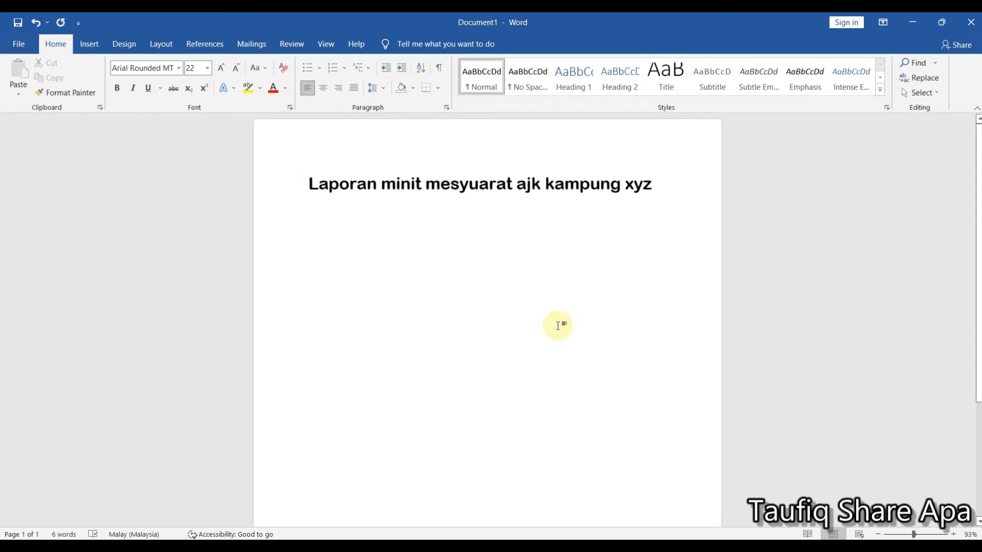
{"action": "scroll", "coordinate": [558, 326], "scroll_direction": "up", "scroll_amount": 2, "text": "ctrl"}
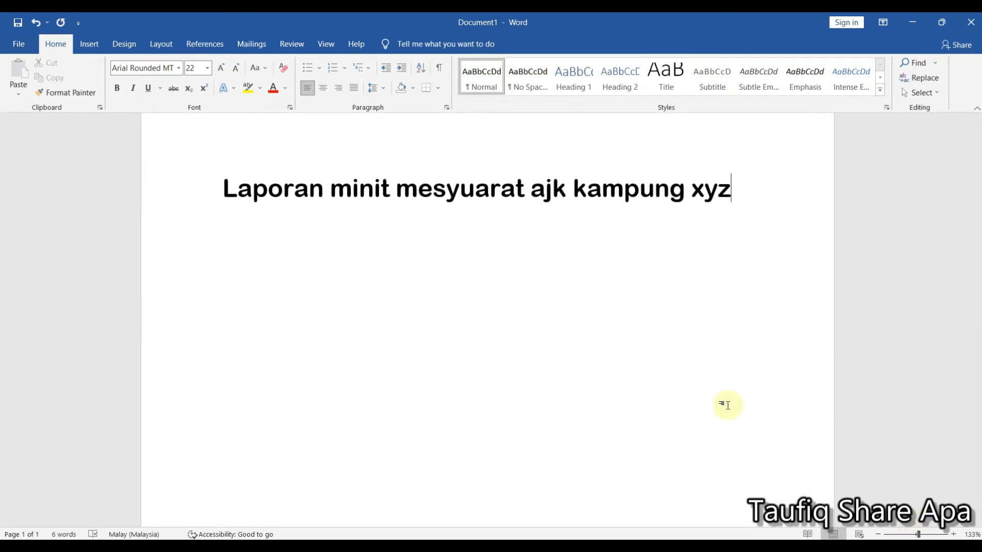
{"action": "scroll", "coordinate": [588, 340], "scroll_direction": "up", "scroll_amount": 1}
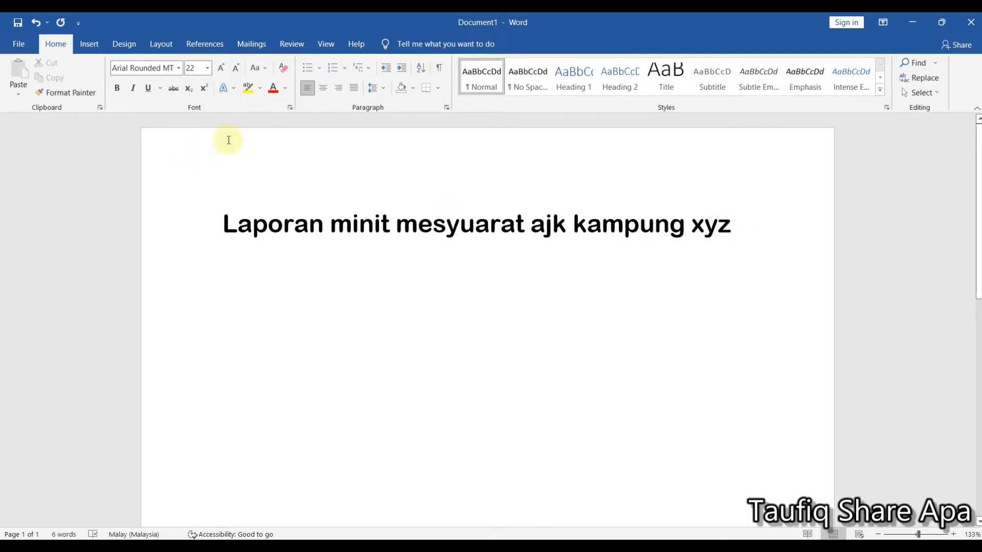
- Select the whole title line and enlarge its font stepwise to size 28
{"action": "left_click", "coordinate": [733, 229]}
{"action": "left_click", "coordinate": [198, 227]}
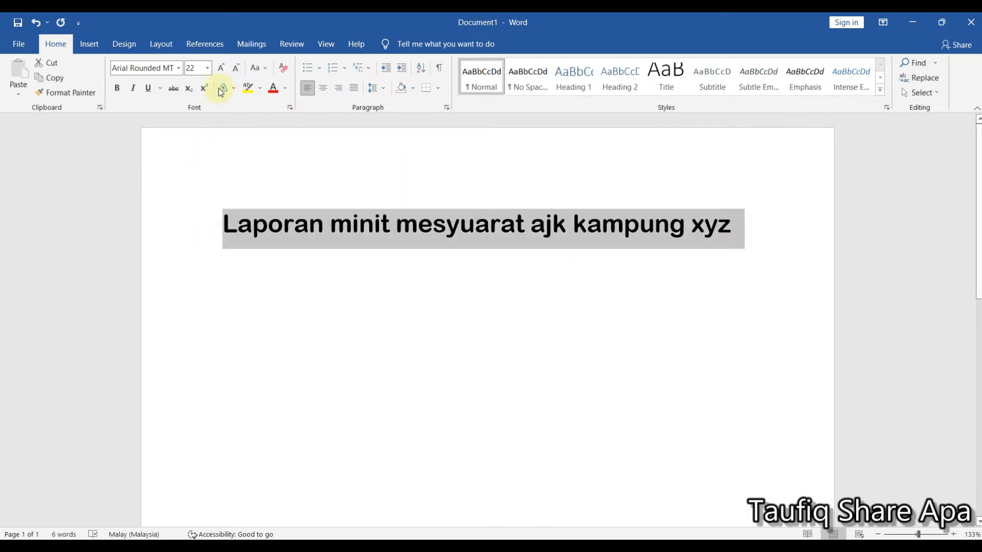
{"action": "left_click", "coordinate": [208, 70]}
{"action": "left_click", "coordinate": [205, 71]}
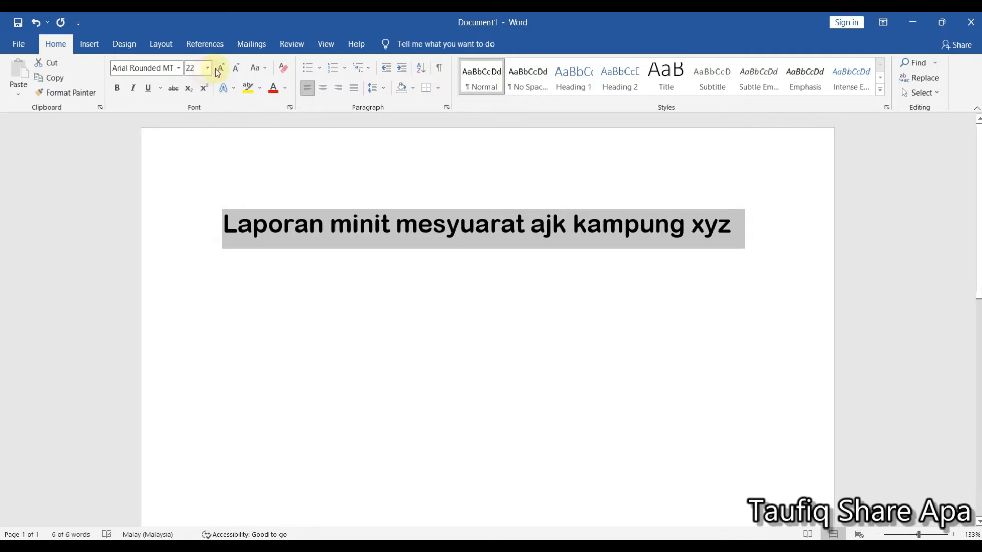
{"action": "left_click", "coordinate": [221, 70]}
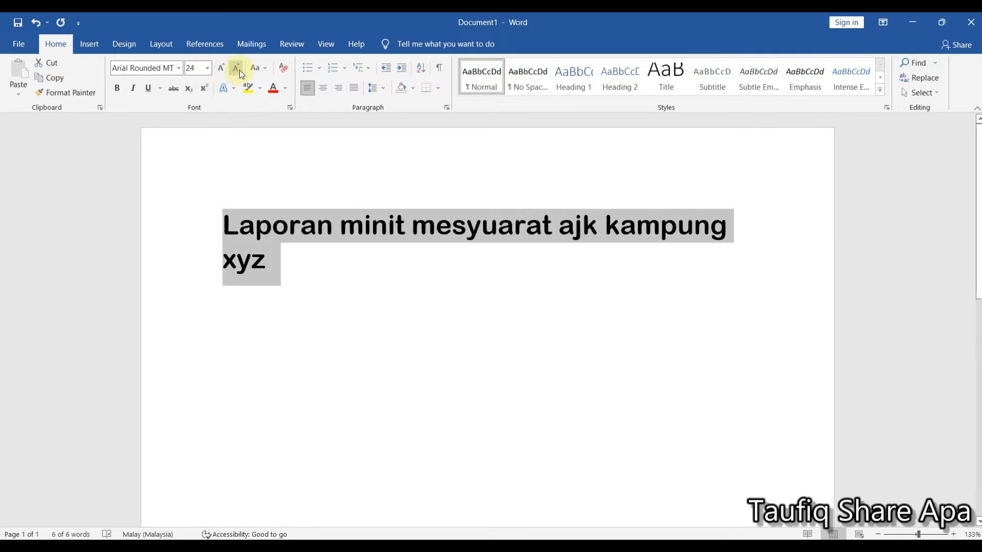
{"action": "left_click", "coordinate": [221, 72]}
{"action": "left_click", "coordinate": [222, 73]}
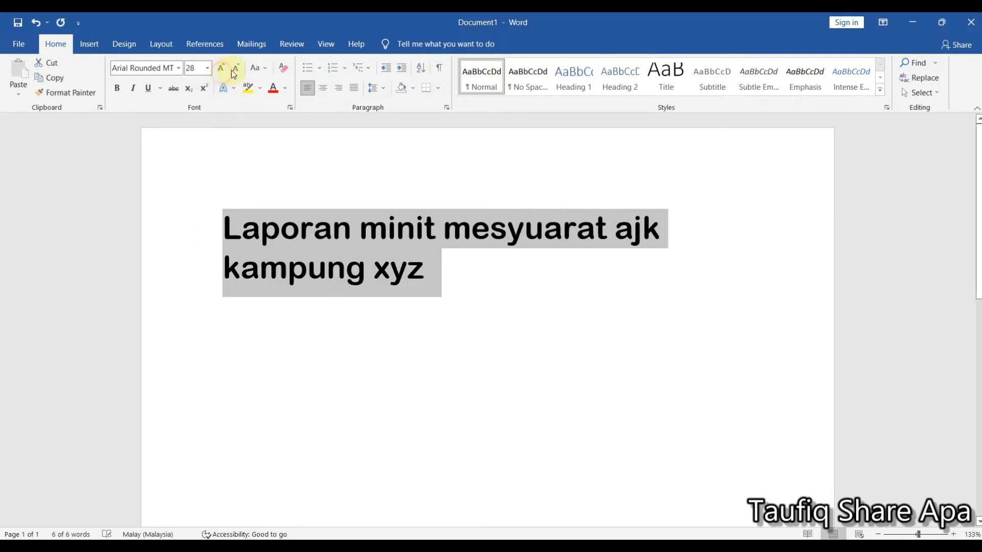
- Shrink the title's font stepwise to size 18 and deselect the text
{"action": "left_click", "coordinate": [234, 72]}
{"action": "left_click", "coordinate": [234, 72]}
{"action": "left_click", "coordinate": [234, 71]}
{"action": "left_click", "coordinate": [235, 71]}
{"action": "left_click", "coordinate": [234, 72]}
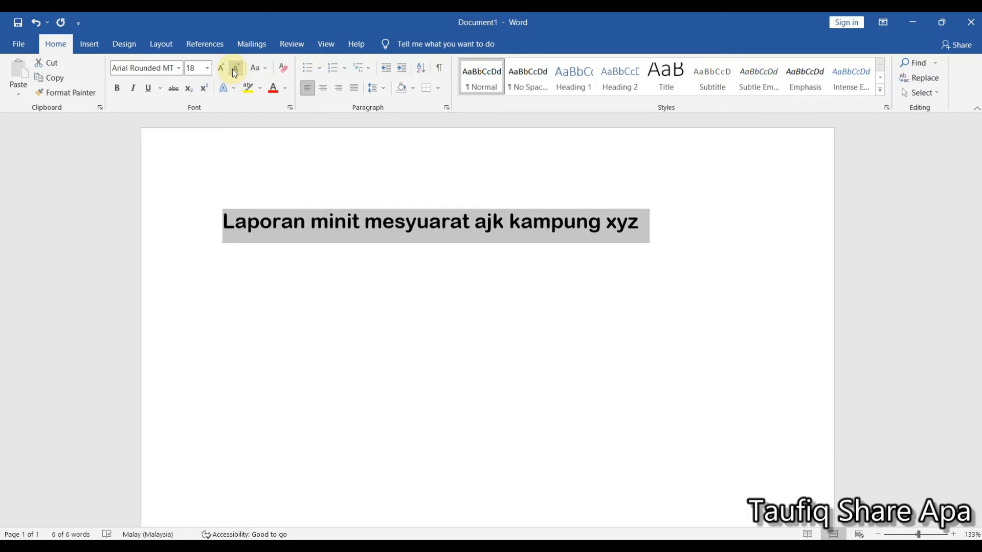
{"action": "left_click", "coordinate": [310, 306]}
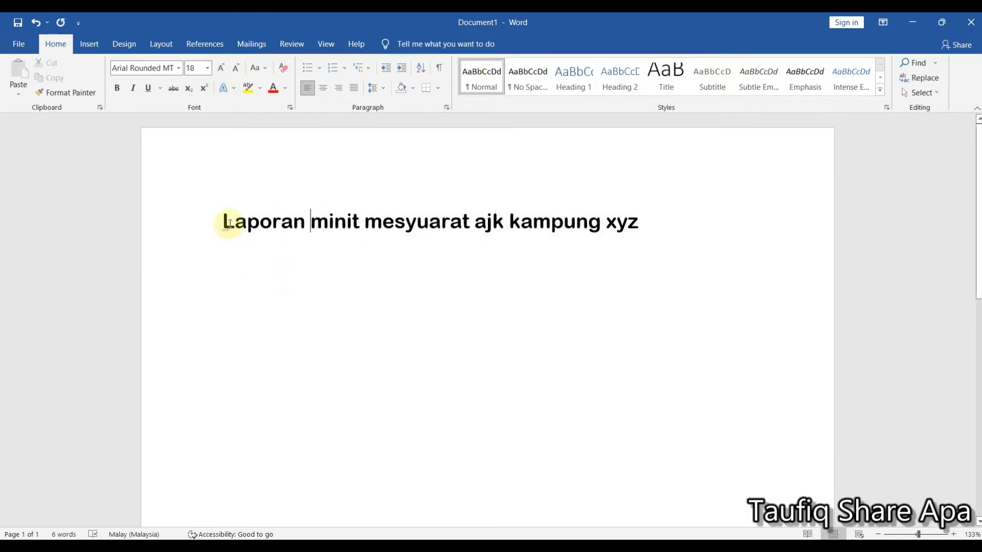
- Try the Capitalize Each Word case option on the whole title
{"action": "left_click", "coordinate": [326, 220]}
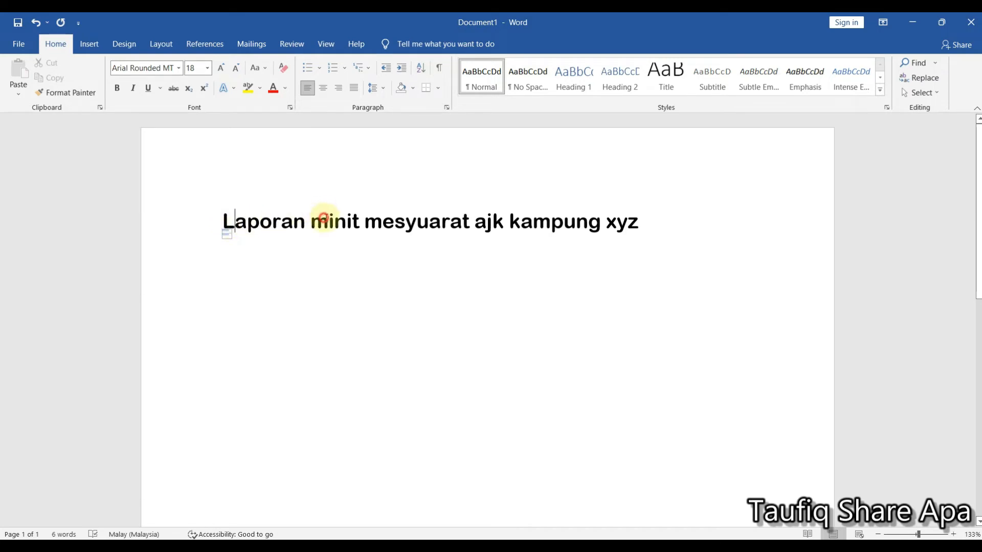
{"action": "left_click", "coordinate": [375, 220]}
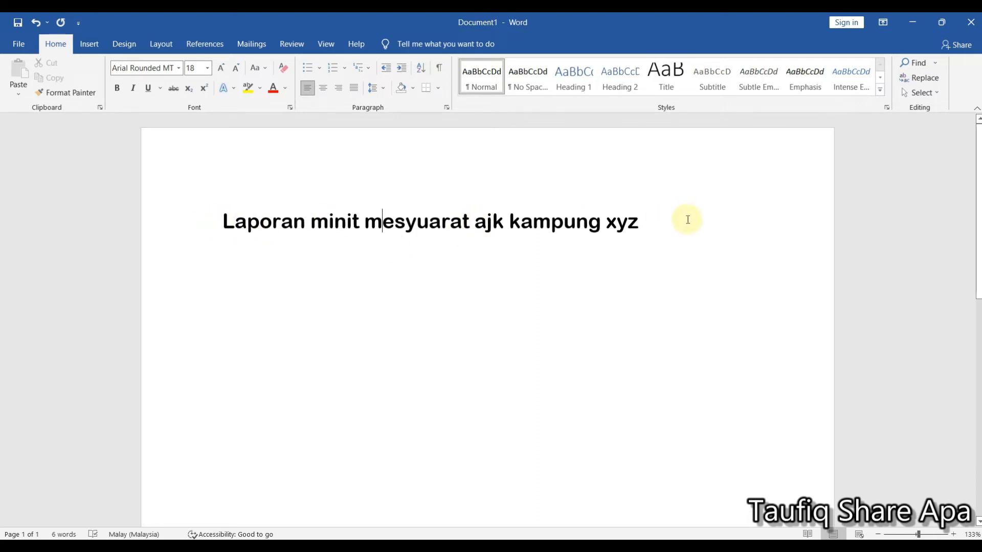
{"action": "left_click", "coordinate": [649, 223]}
{"action": "left_click_drag", "start_coordinate": [648, 223], "coordinate": [225, 220]}
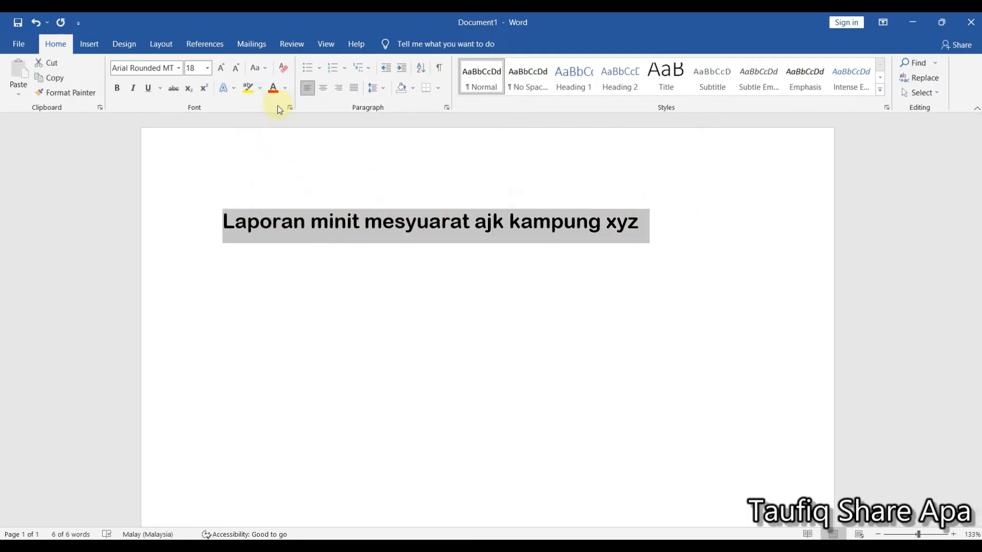
{"action": "left_click", "coordinate": [265, 71]}
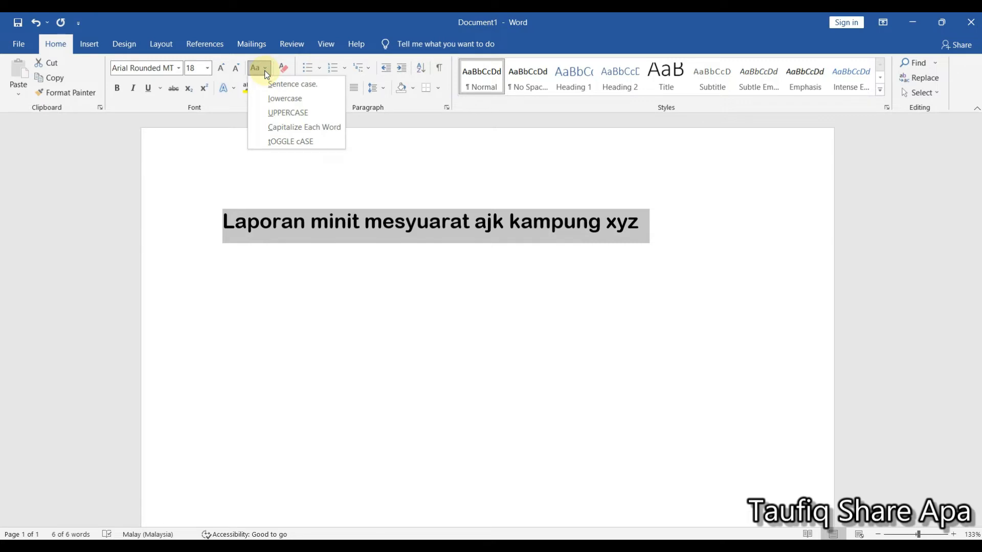
{"action": "left_click", "coordinate": [291, 128]}
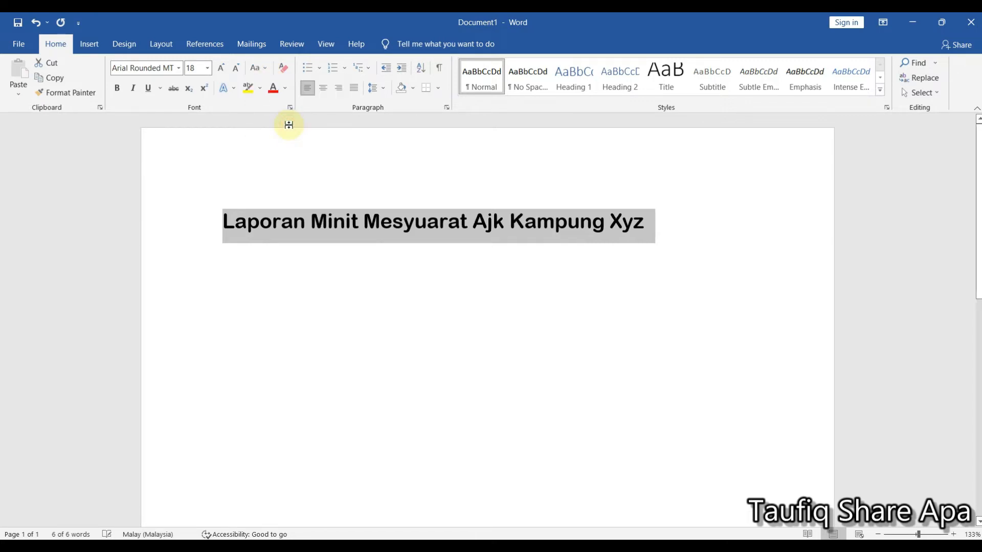
{"action": "left_click", "coordinate": [305, 225]}
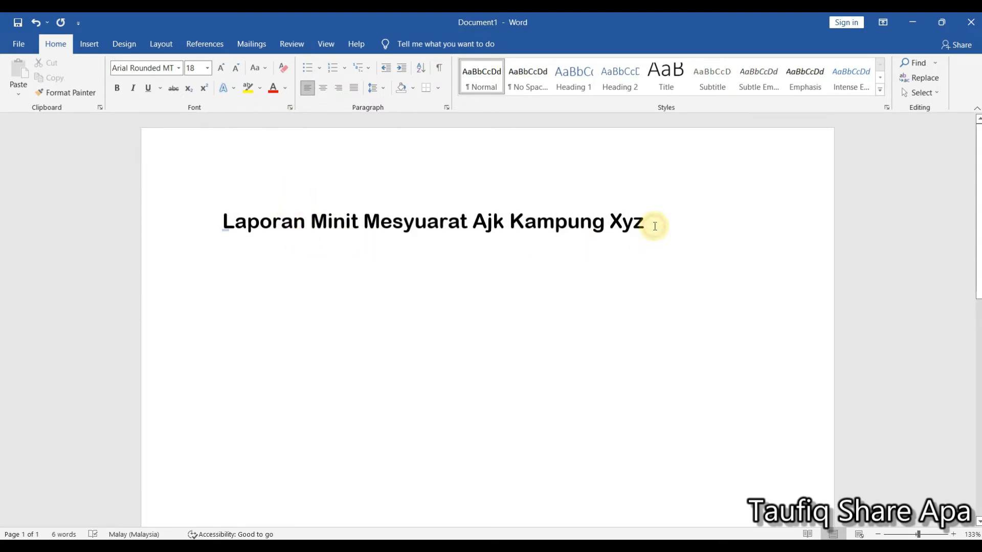
- Try the UPPERCASE option on the whole title and place the cursor at its end
{"action": "left_click_drag", "start_coordinate": [651, 228], "coordinate": [225, 223]}
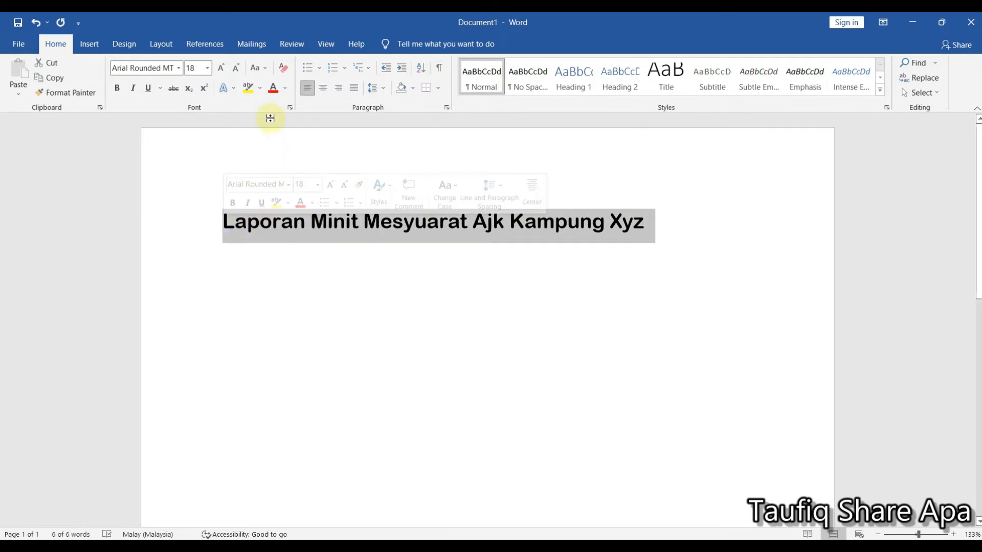
{"action": "left_click", "coordinate": [259, 69]}
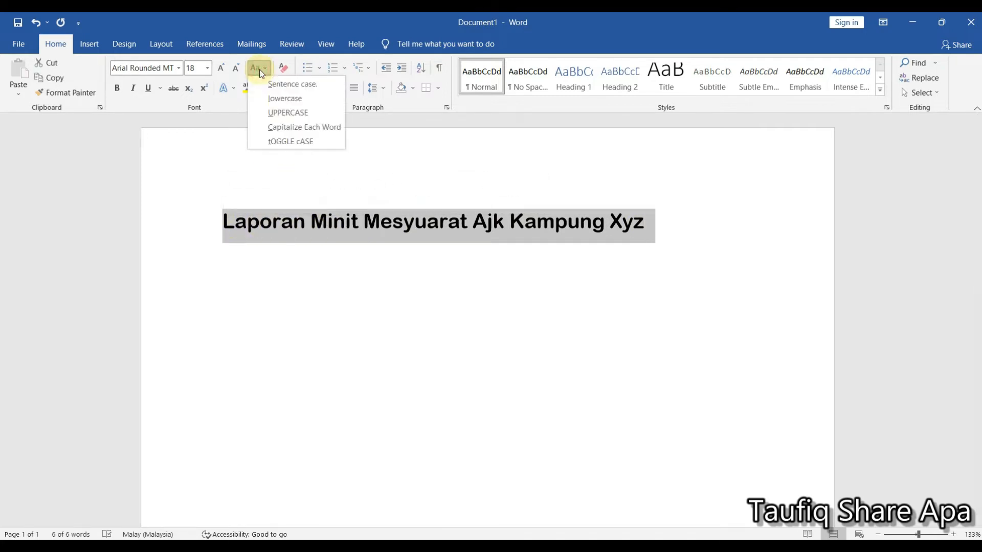
{"action": "left_click", "coordinate": [288, 113]}
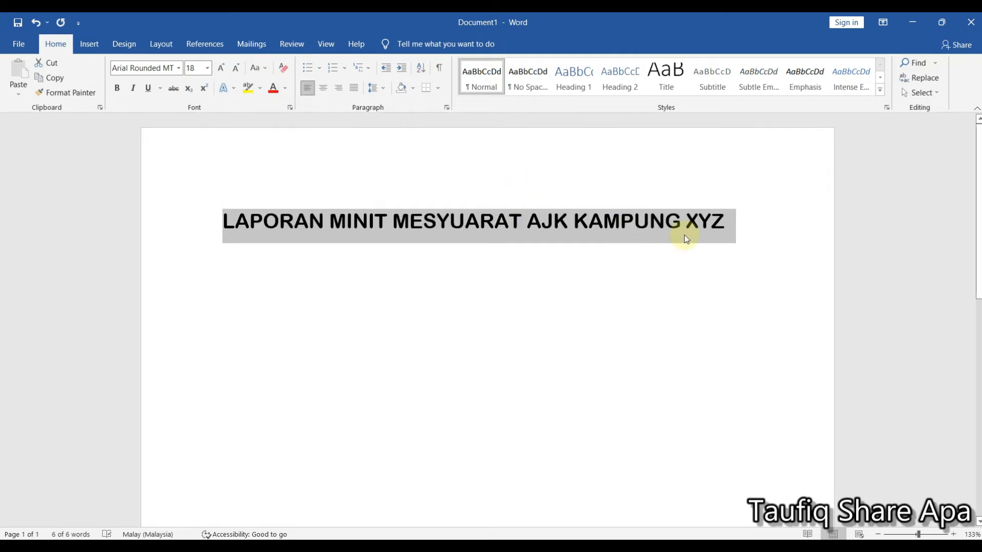
{"action": "left_click", "coordinate": [729, 225]}
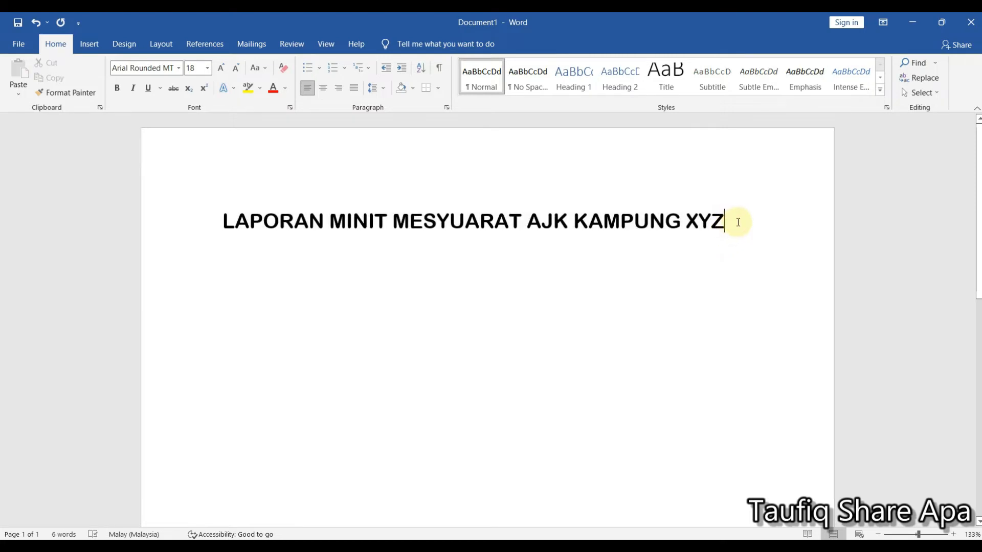
- Try the lowercase option on the whole title
{"action": "left_click_drag", "start_coordinate": [651, 220], "coordinate": [221, 220]}
{"action": "left_click", "coordinate": [267, 67]}
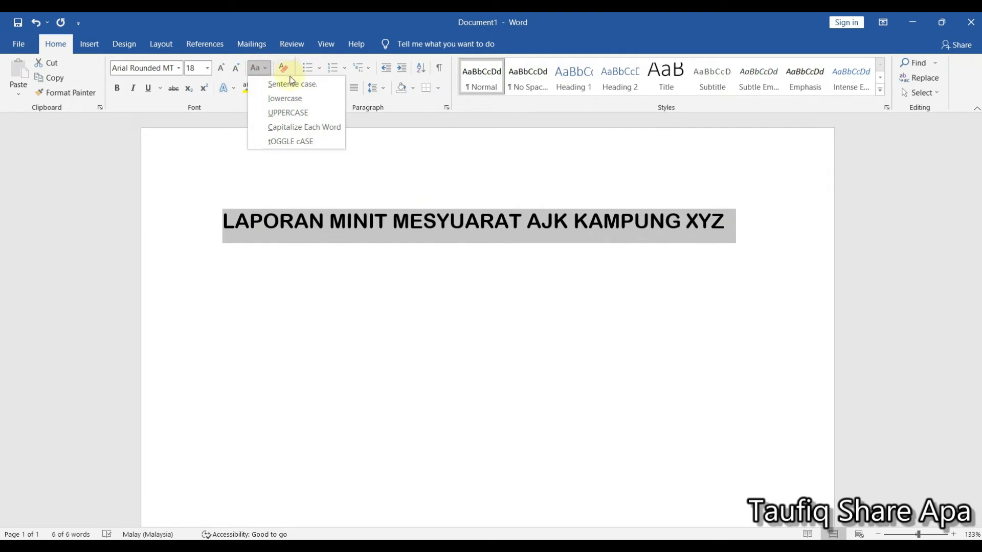
{"action": "left_click", "coordinate": [289, 98]}
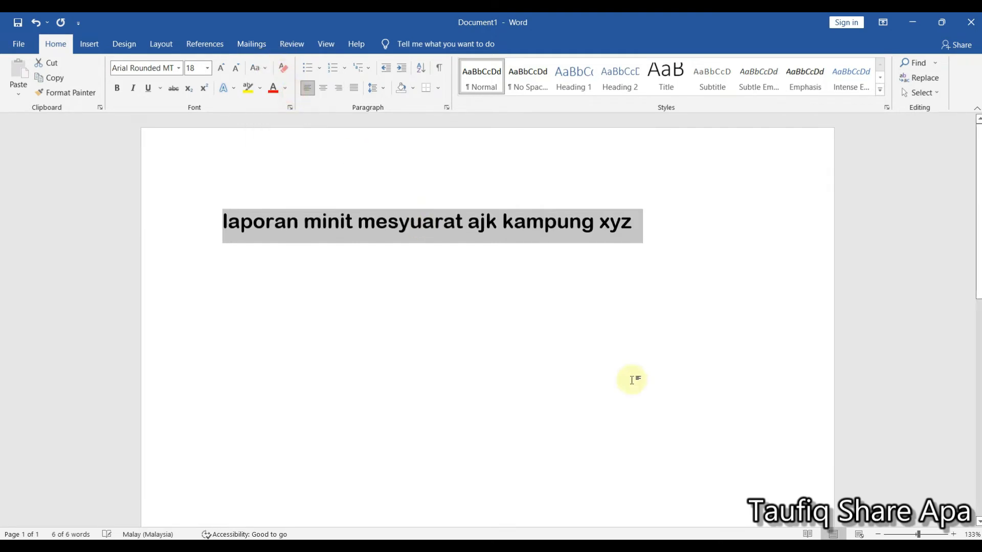
- Change the case of the whole title to Capitalize Each Word and deselect it
{"action": "left_click", "coordinate": [640, 225]}
{"action": "left_click_drag", "start_coordinate": [641, 224], "coordinate": [225, 222]}
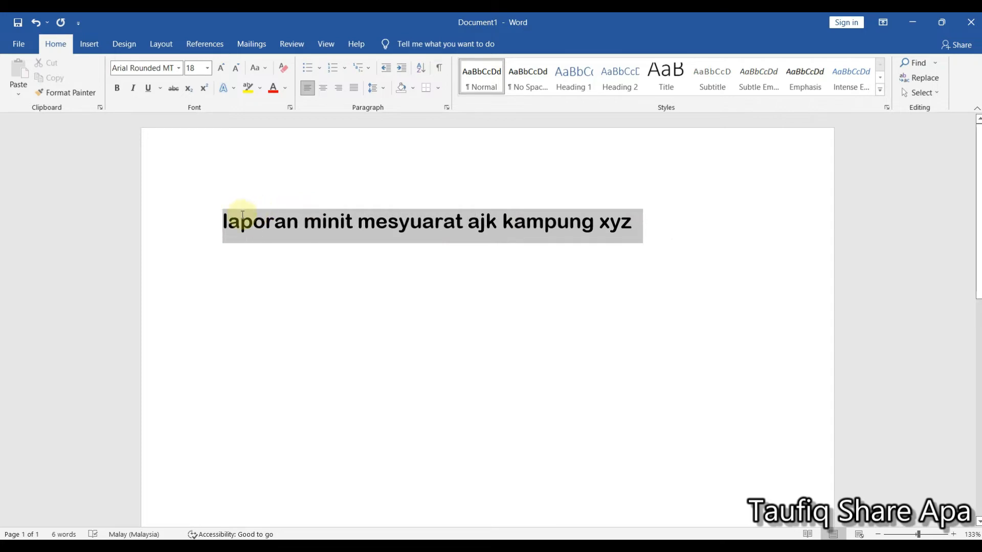
{"action": "left_click", "coordinate": [262, 69]}
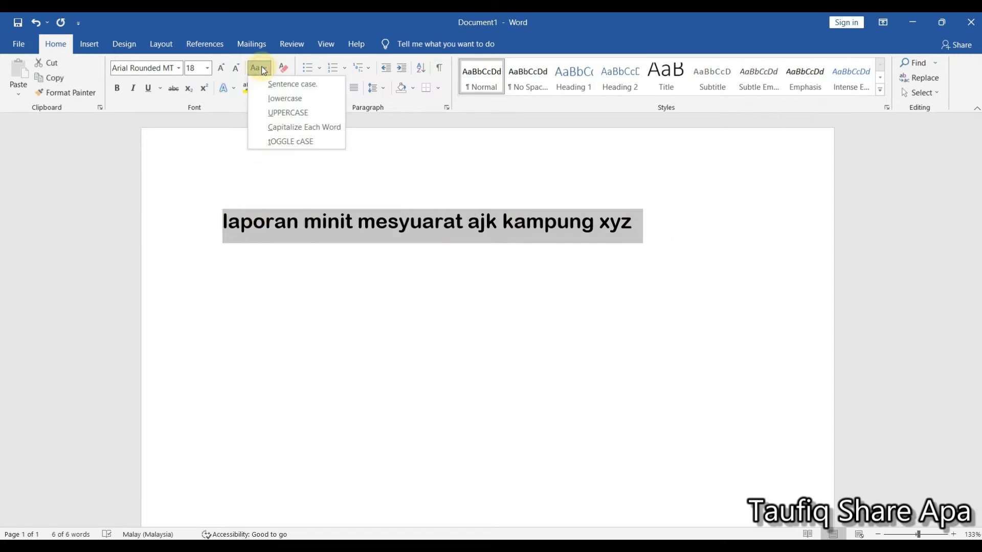
{"action": "left_click", "coordinate": [293, 127]}
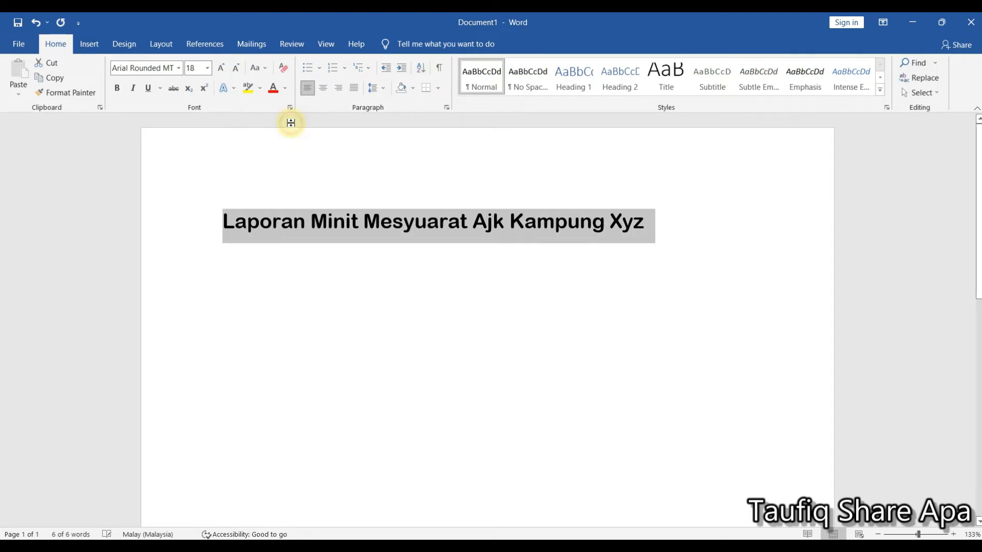
{"action": "left_click", "coordinate": [427, 292]}
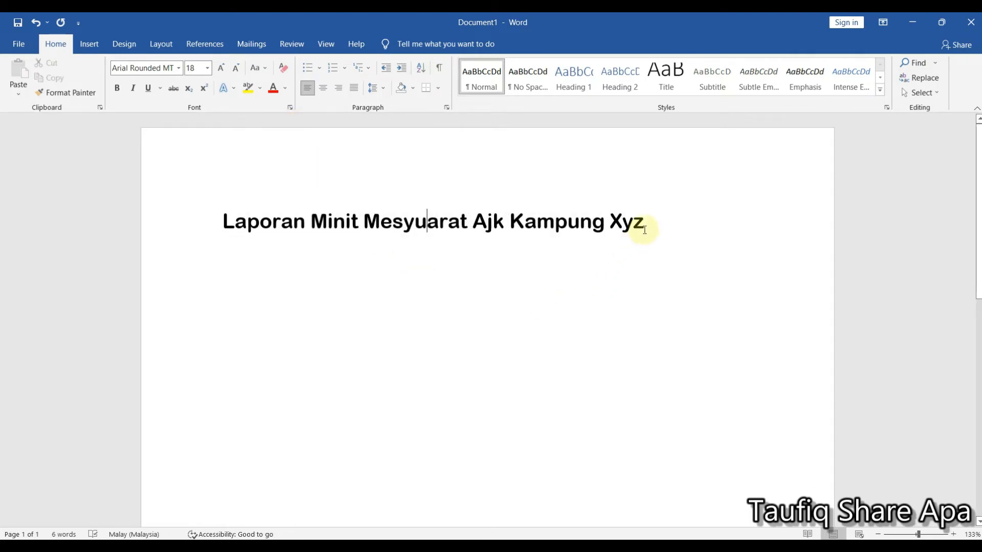
- Convert the letters "yz" of the title's last word to uppercase so it reads "XYZ"
{"action": "left_click_drag", "start_coordinate": [644, 230], "coordinate": [621, 233]}
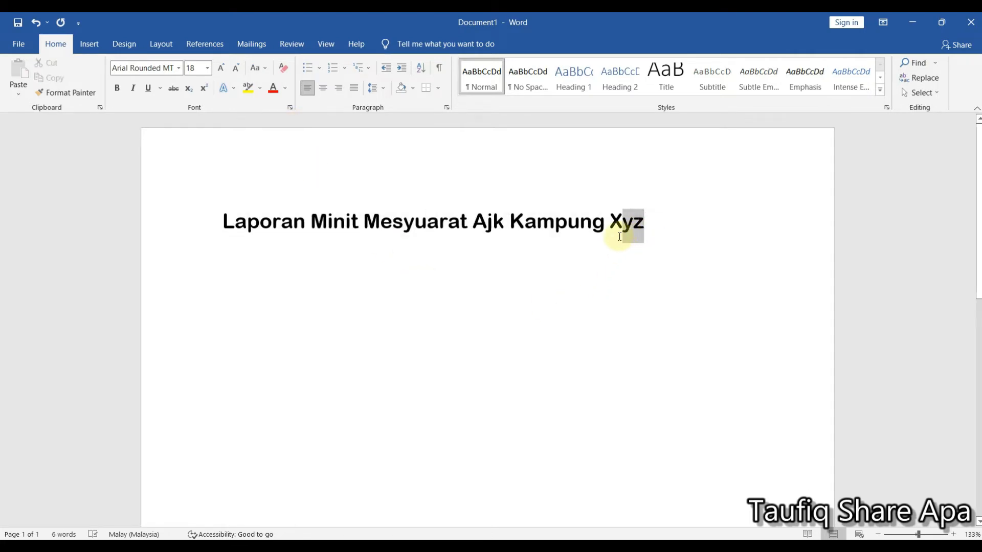
{"action": "left_click", "coordinate": [264, 70]}
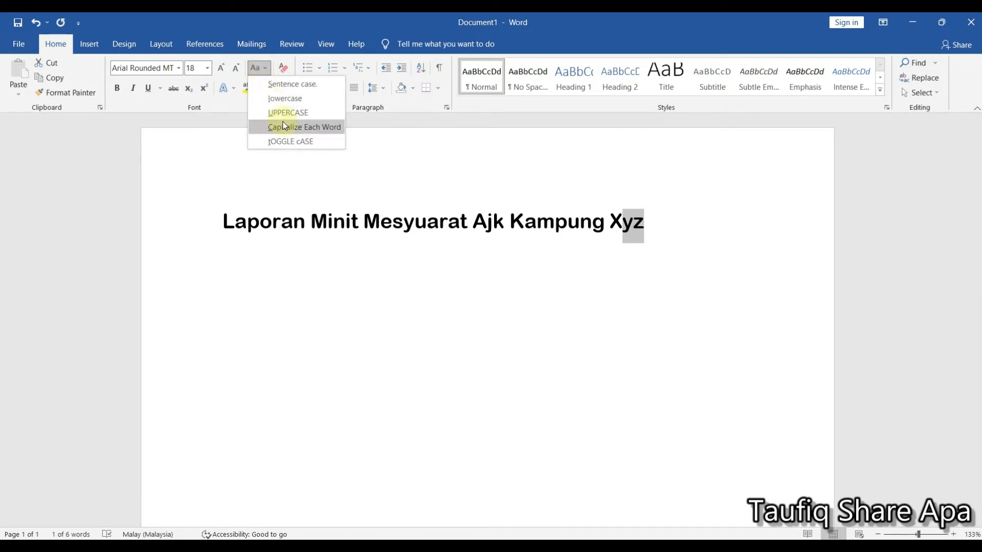
{"action": "left_click", "coordinate": [283, 123]}
{"action": "left_click", "coordinate": [264, 68]}
{"action": "left_click", "coordinate": [264, 109]}
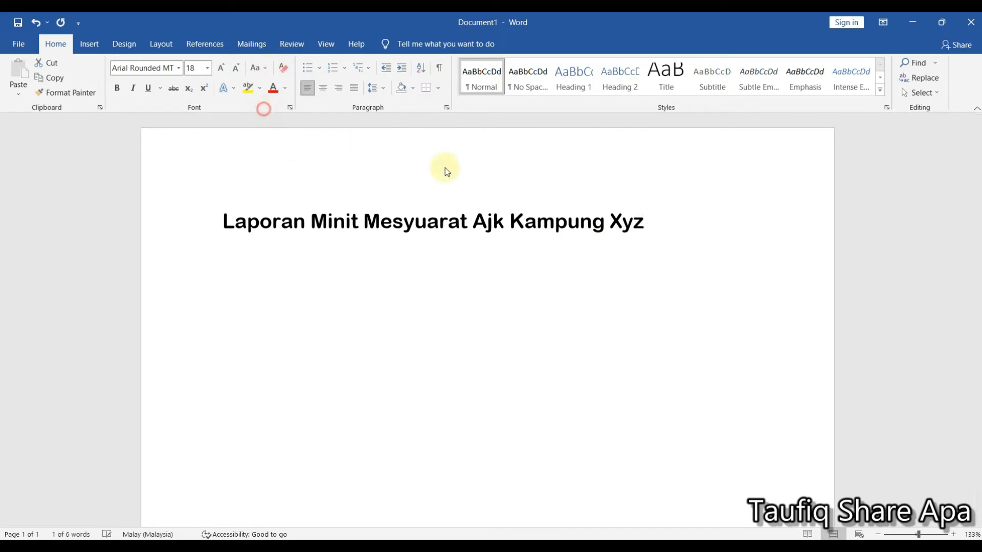
{"action": "left_click", "coordinate": [679, 252]}
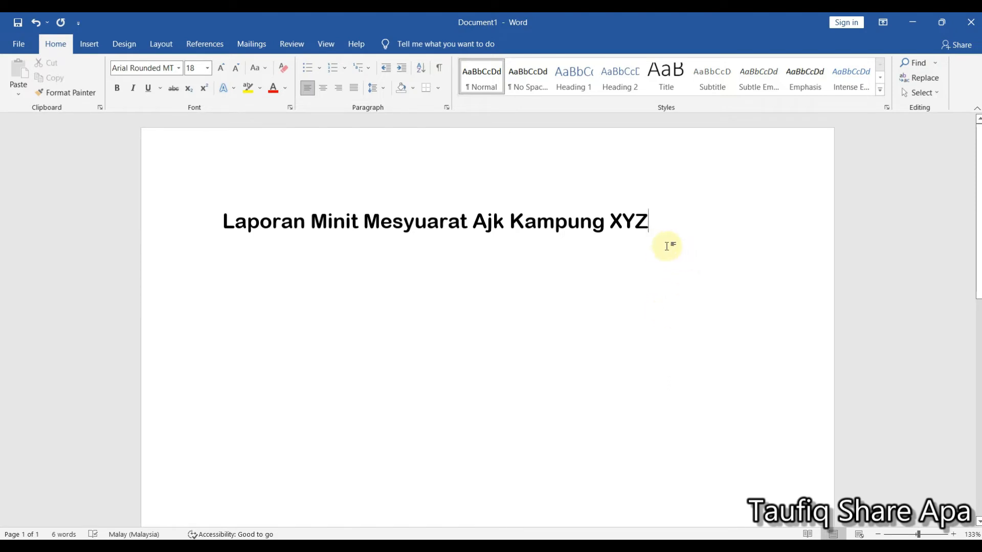
- Make the whole title bold and change its font to Calibri (Body)
{"action": "left_click_drag", "start_coordinate": [649, 223], "coordinate": [274, 219]}
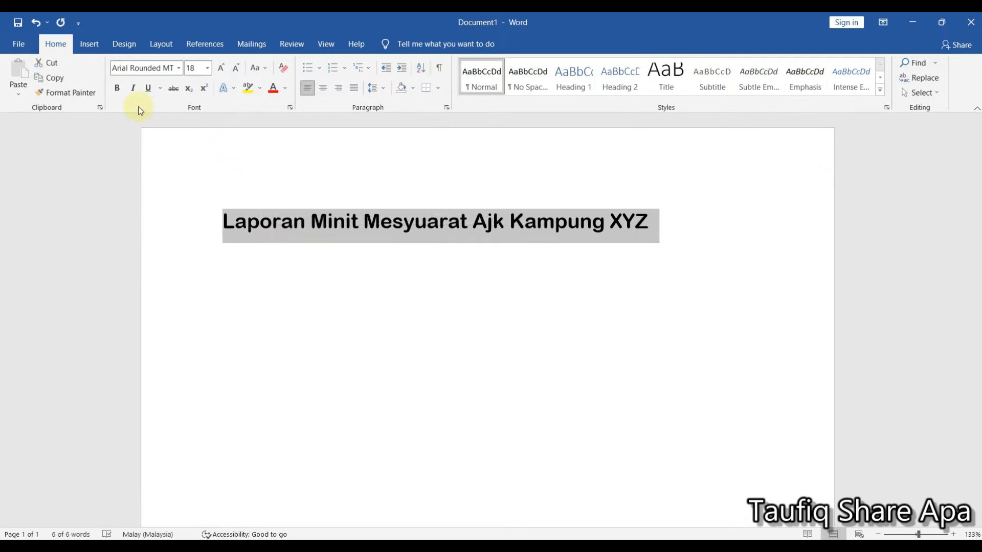
{"action": "left_click", "coordinate": [116, 89]}
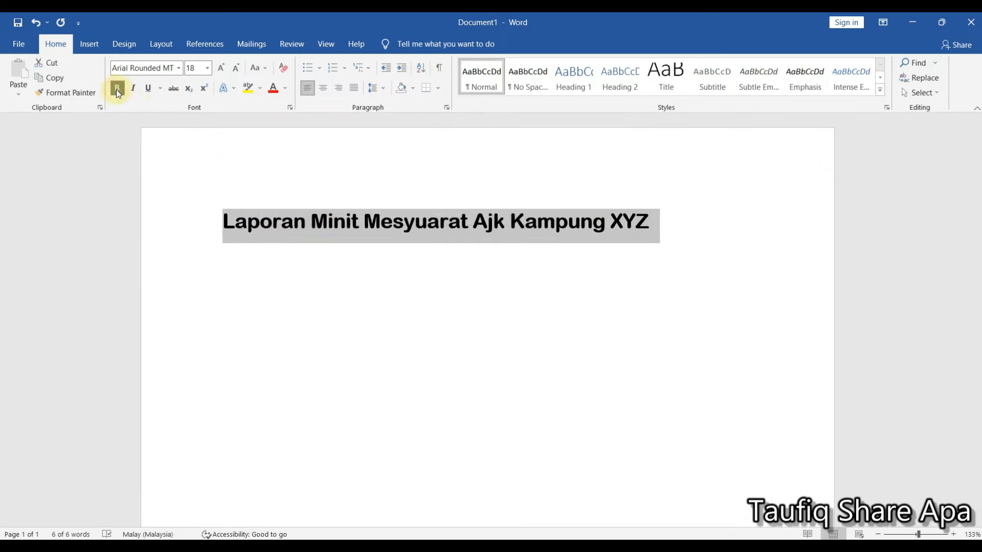
{"action": "left_click", "coordinate": [179, 68]}
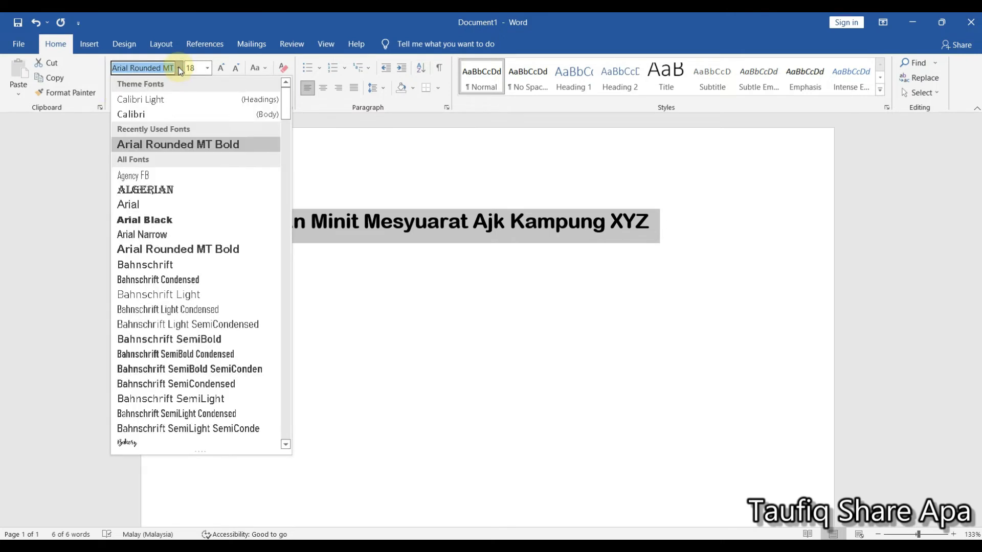
{"action": "left_click", "coordinate": [194, 117]}
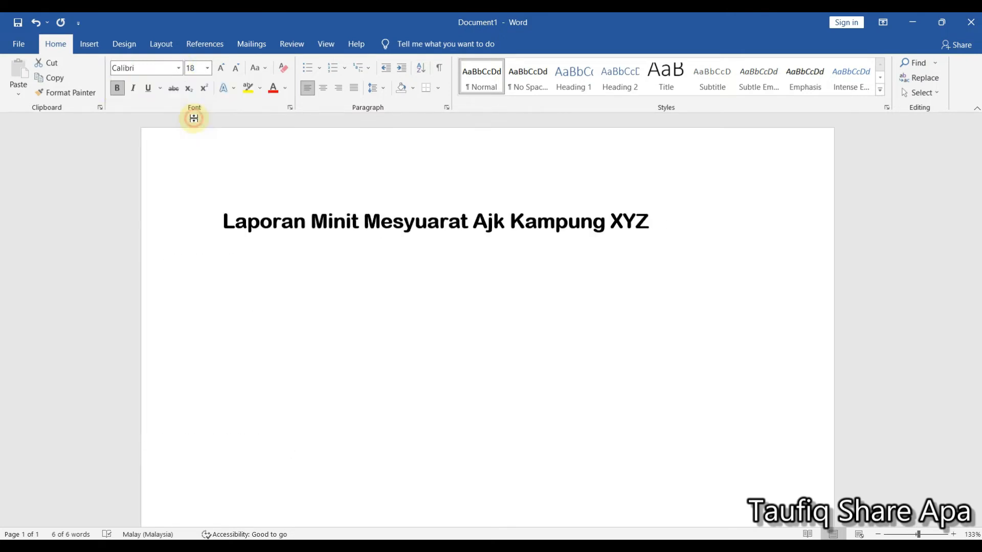
- Toggle the title's bold formatting off and on to compare, ending with bold on
{"action": "left_click", "coordinate": [118, 89]}
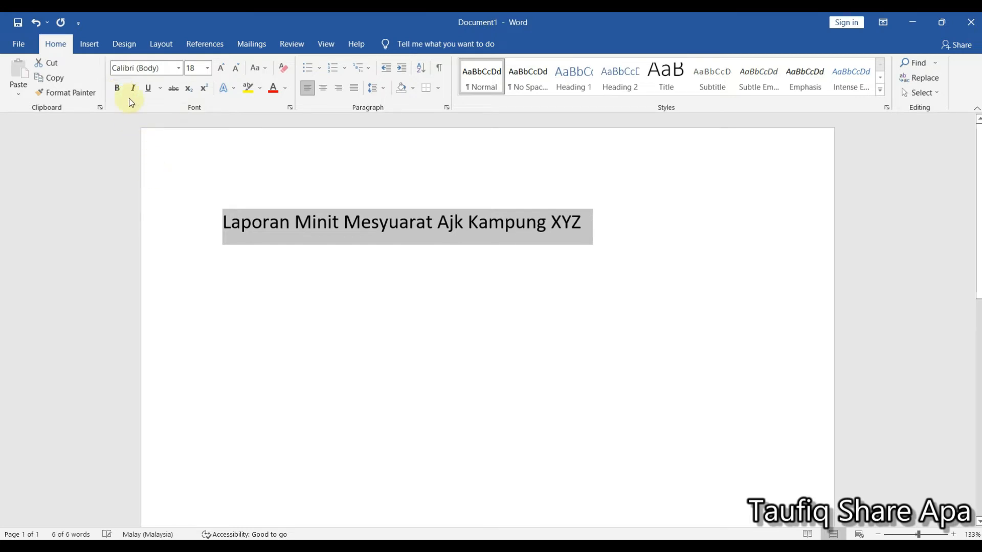
{"action": "left_click", "coordinate": [118, 93]}
{"action": "left_click", "coordinate": [118, 93]}
{"action": "left_click", "coordinate": [118, 93]}
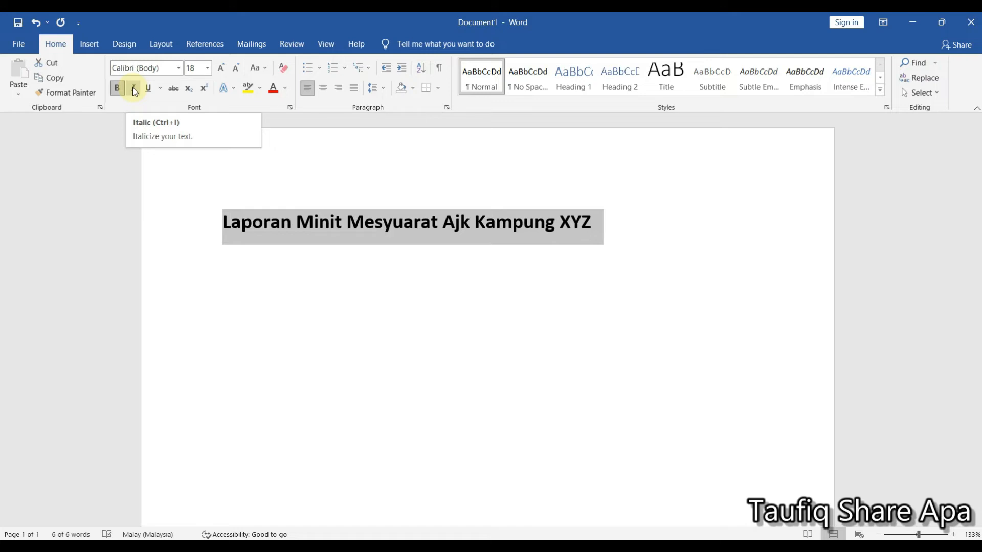
- Toggle italics on and off for the title and underline the whole title
{"action": "left_click", "coordinate": [133, 89]}
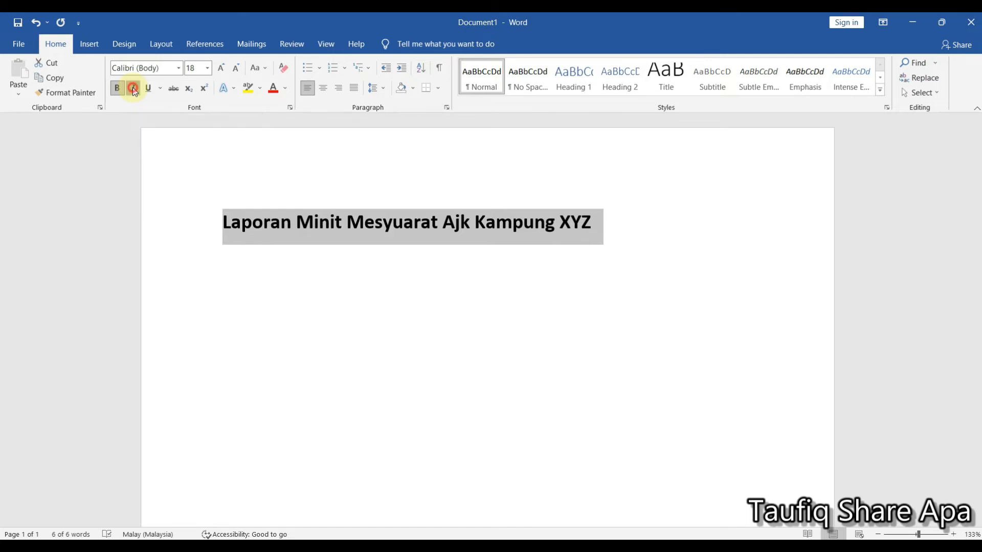
{"action": "left_click", "coordinate": [133, 91]}
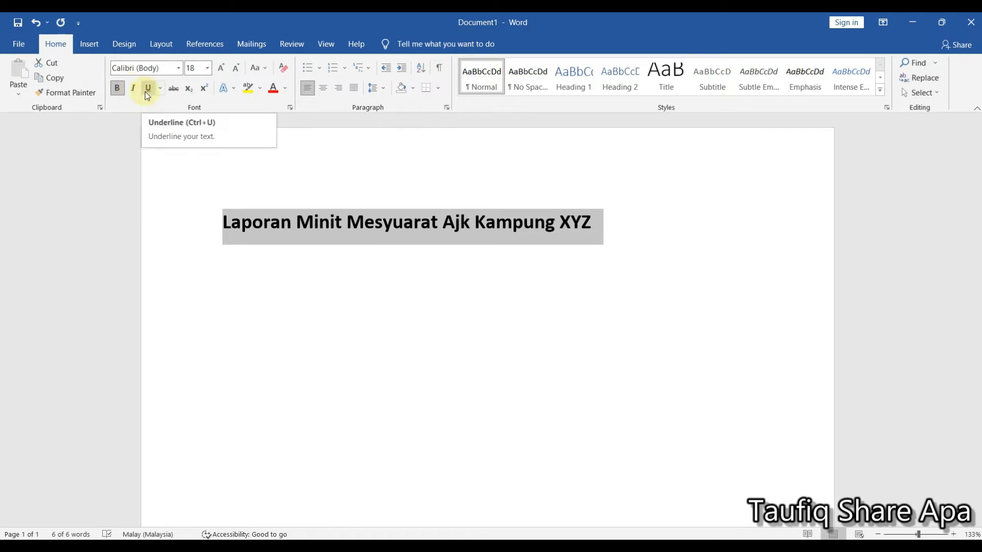
{"action": "left_click", "coordinate": [147, 95]}
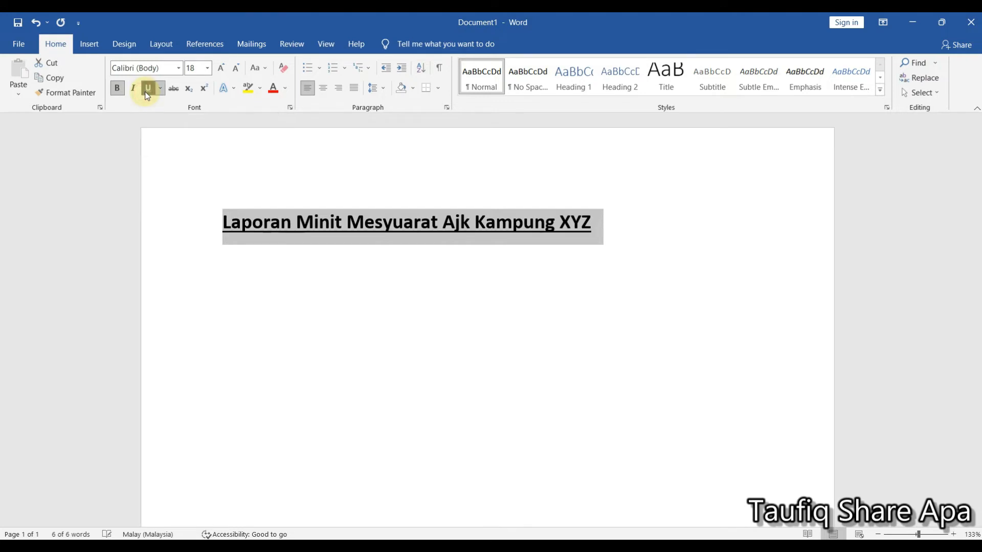
- Remove the underline from the title and toggle strikethrough on and off for it
{"action": "left_click", "coordinate": [147, 95]}
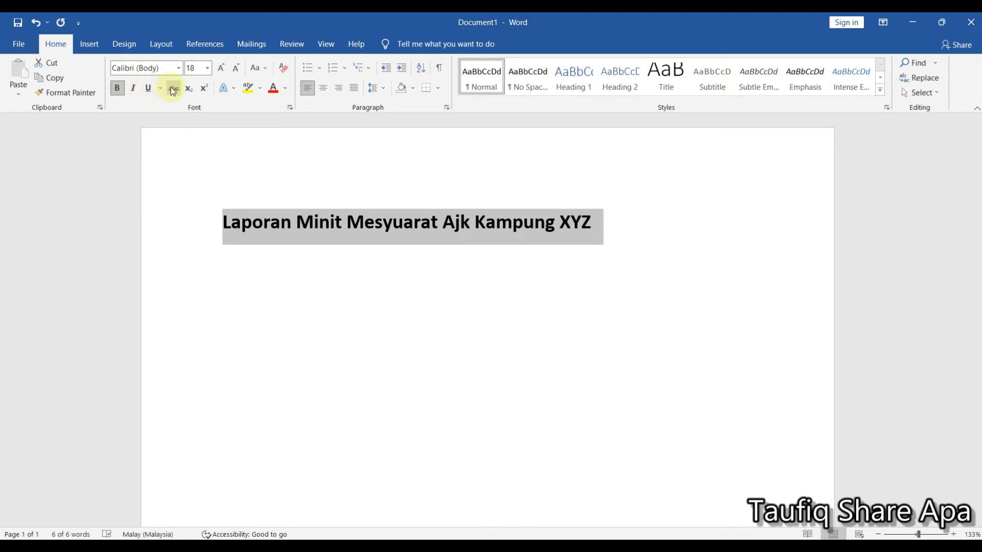
{"action": "left_click", "coordinate": [174, 91]}
{"action": "left_click", "coordinate": [173, 91]}
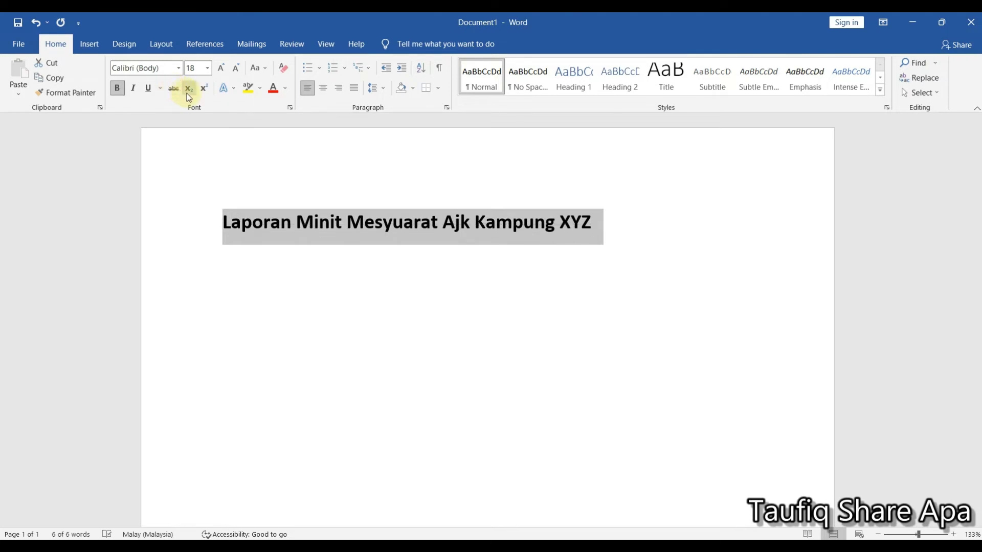
- Try a superscript 2 after "XYZ" at the end of the title, delete it and turn superscript off
{"action": "left_click", "coordinate": [592, 221]}
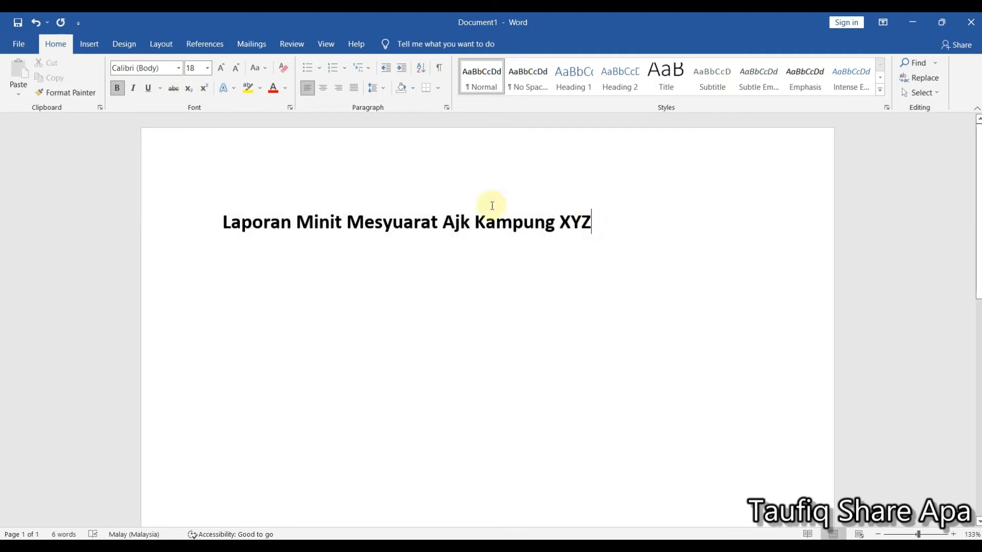
{"action": "left_click", "coordinate": [204, 89]}
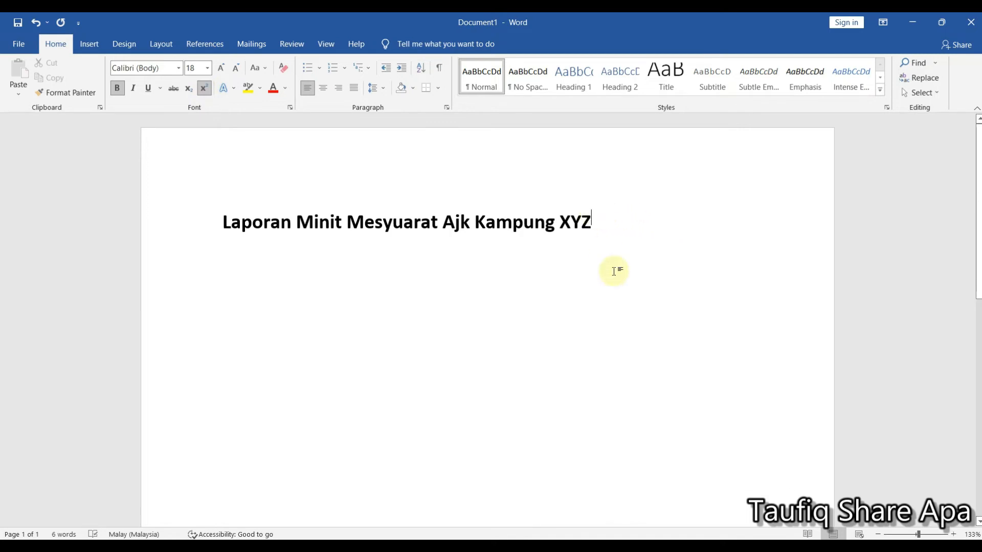
{"action": "type", "text": "2"}
{"action": "left_click", "coordinate": [570, 223]}
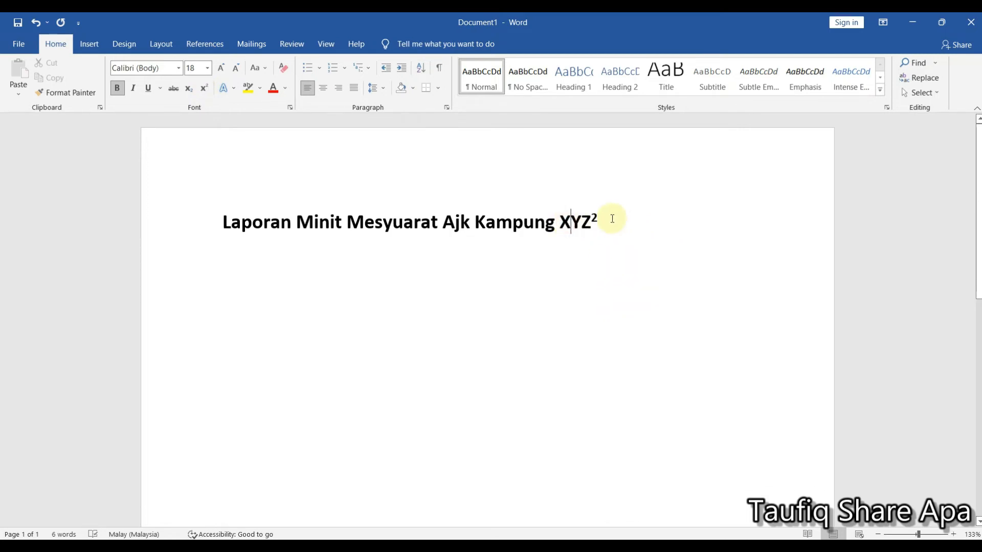
{"action": "left_click", "coordinate": [607, 218]}
{"action": "key", "text": "BackSpace"}
{"action": "left_click", "coordinate": [204, 88]}
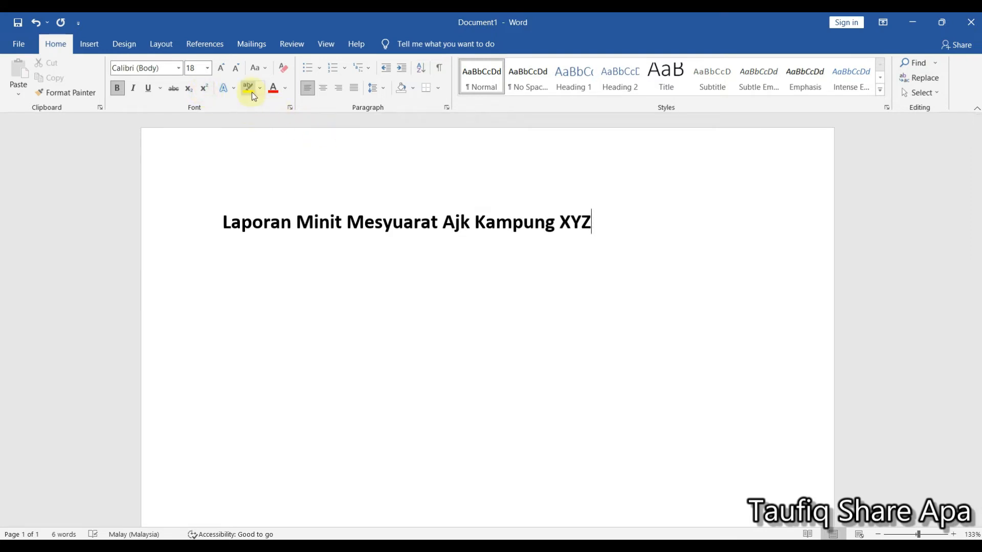
- Highlight the whole title in yellow
{"action": "left_click", "coordinate": [592, 229]}
{"action": "left_click_drag", "start_coordinate": [493, 219], "coordinate": [224, 221]}
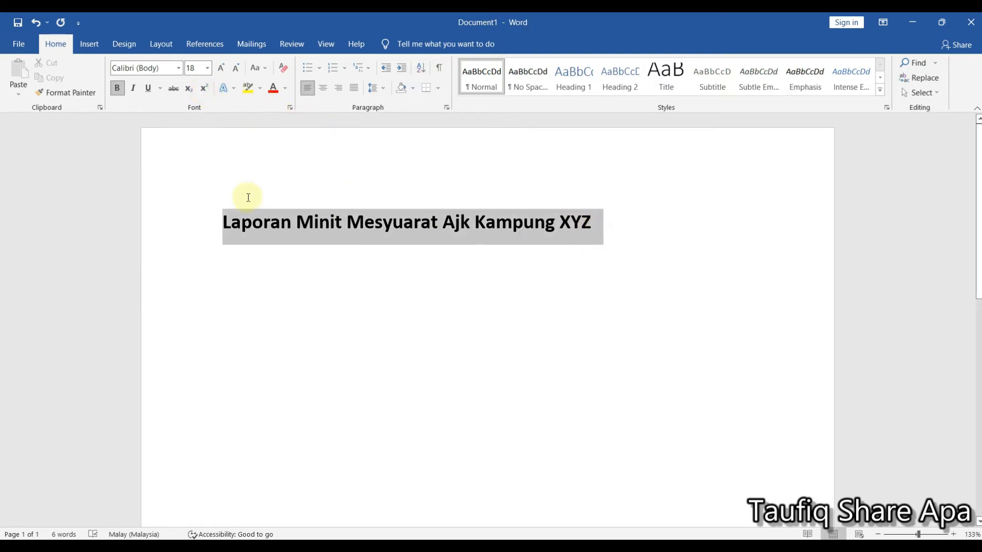
{"action": "left_click", "coordinate": [248, 88]}
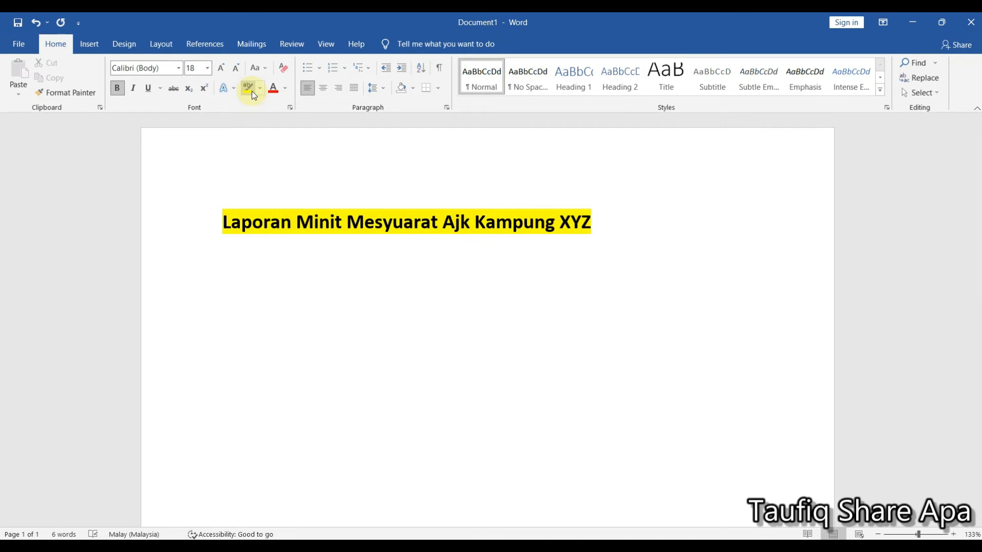
- Highlight the whole title in red, stop highlighting and remove the highlight from the title
{"action": "left_click", "coordinate": [259, 89]}
{"action": "left_click", "coordinate": [251, 125]}
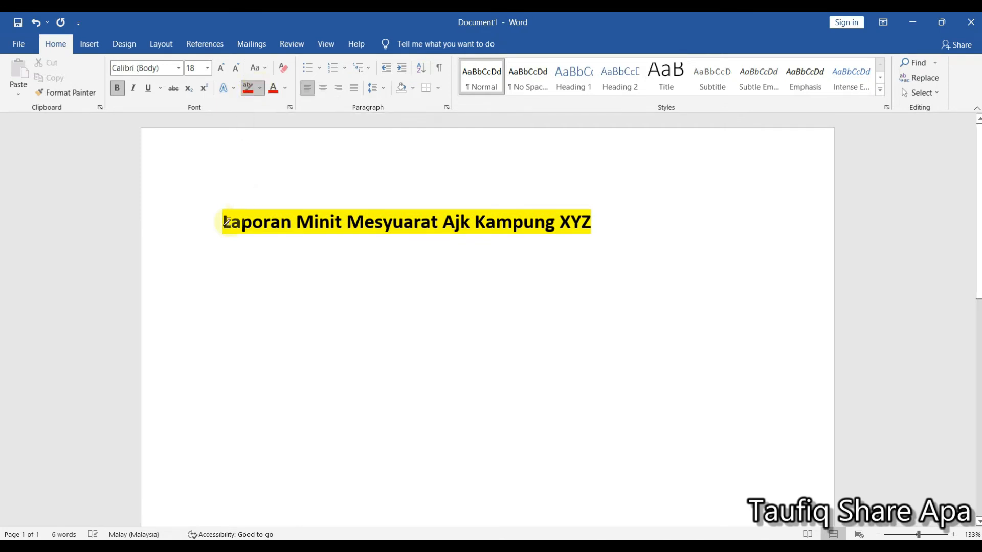
{"action": "mouse_move", "coordinate": [592, 224]}
{"action": "left_mouse_down"}
{"action": "mouse_move", "coordinate": [248, 204]}
{"action": "mouse_move", "coordinate": [223, 223]}
{"action": "left_mouse_up"}
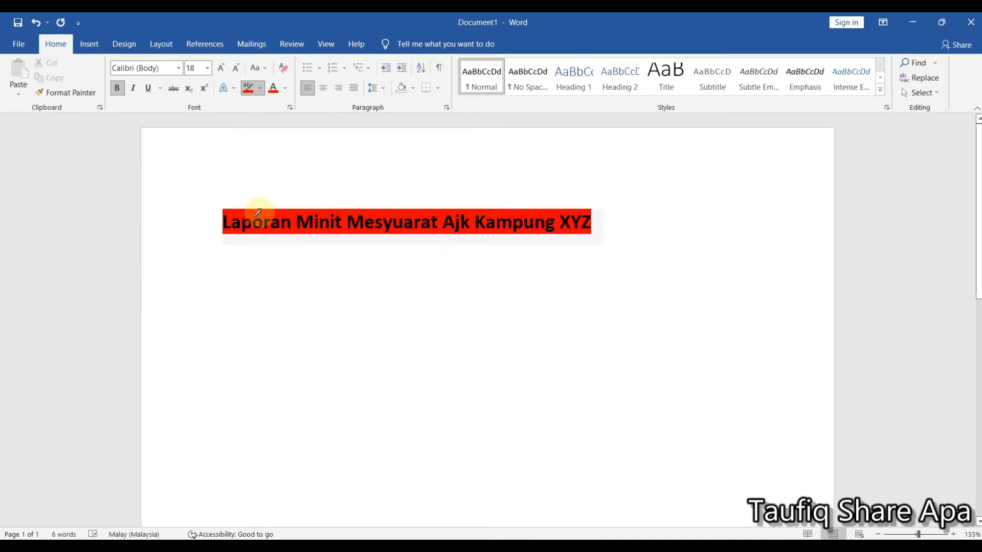
{"action": "left_click", "coordinate": [259, 88]}
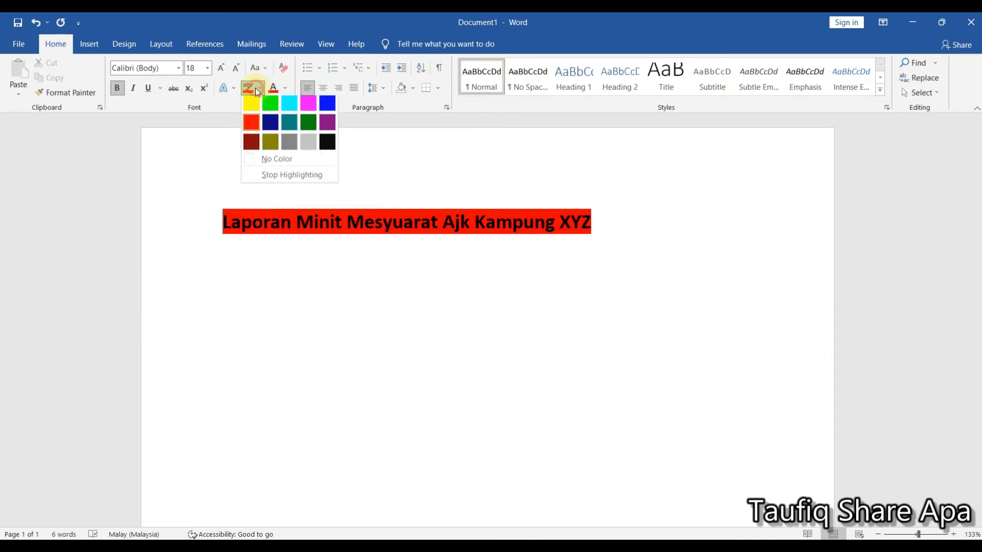
{"action": "left_click", "coordinate": [273, 176]}
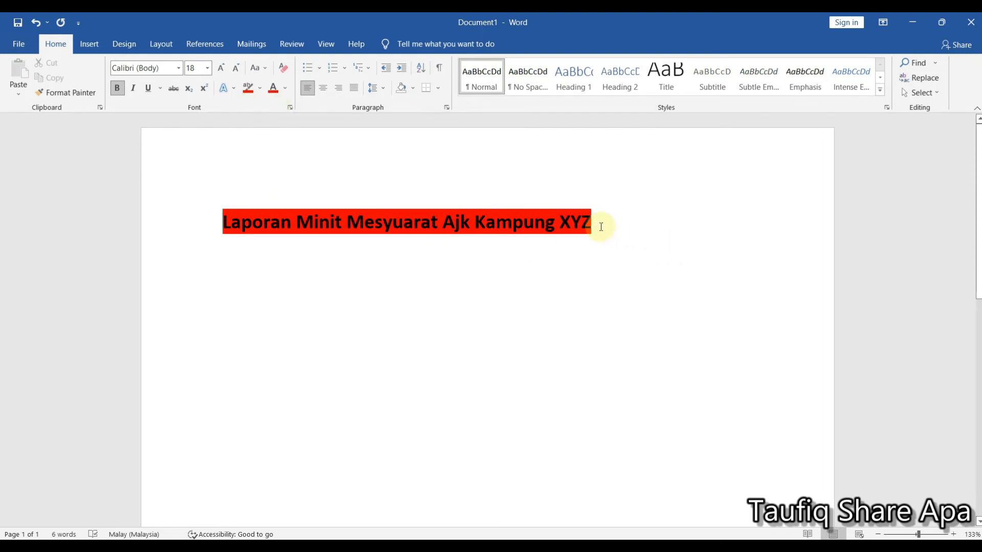
{"action": "left_click_drag", "start_coordinate": [596, 224], "coordinate": [223, 221]}
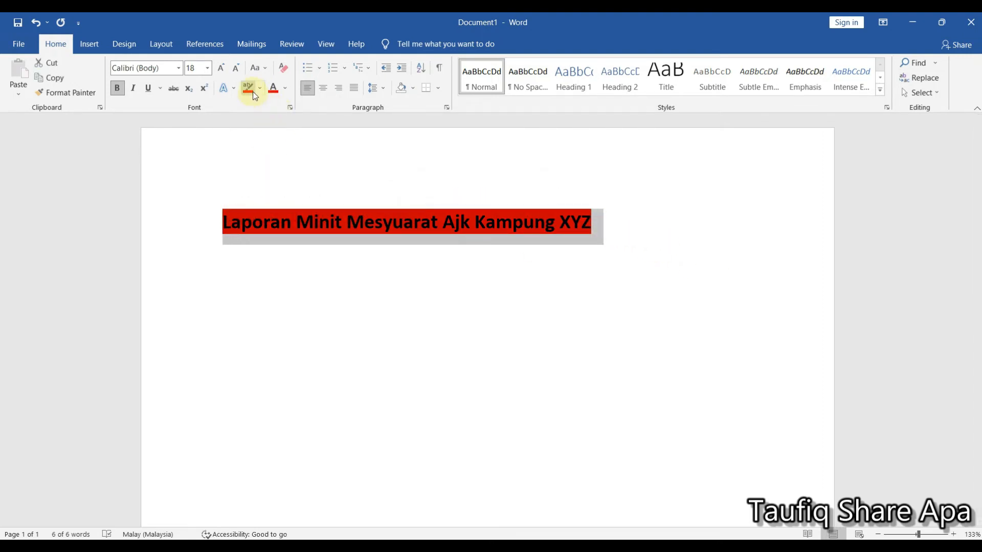
{"action": "left_click", "coordinate": [248, 87]}
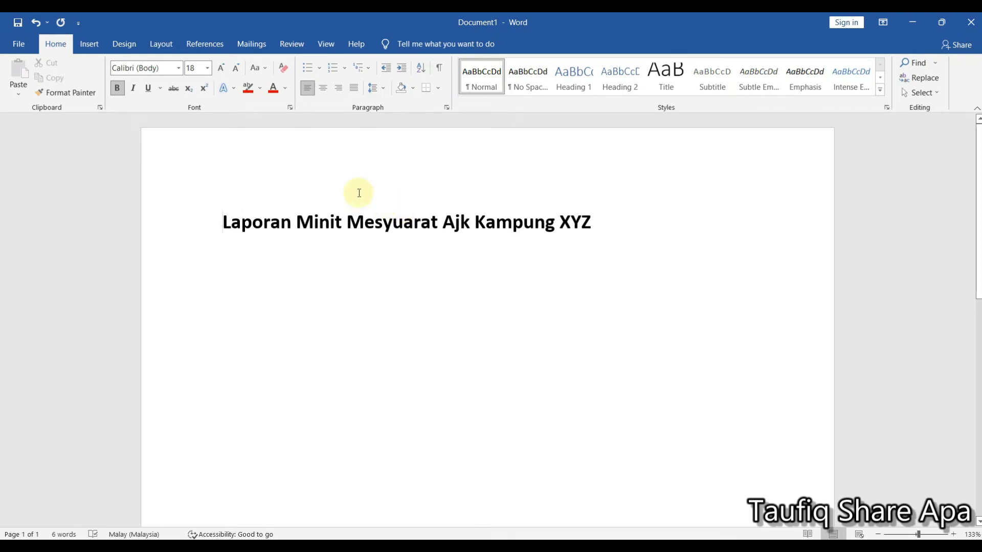
- Select the whole title and preview theme font colors on it without applying one
{"action": "left_click_drag", "start_coordinate": [592, 225], "coordinate": [355, 221]}
{"action": "left_click_drag", "start_coordinate": [238, 196], "coordinate": [235, 160]}
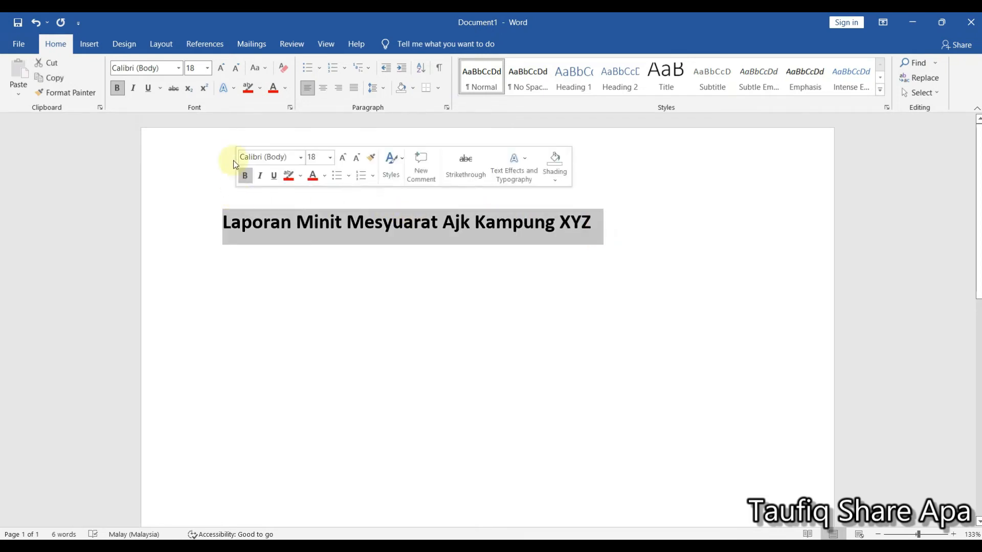
{"action": "left_click", "coordinate": [285, 88]}
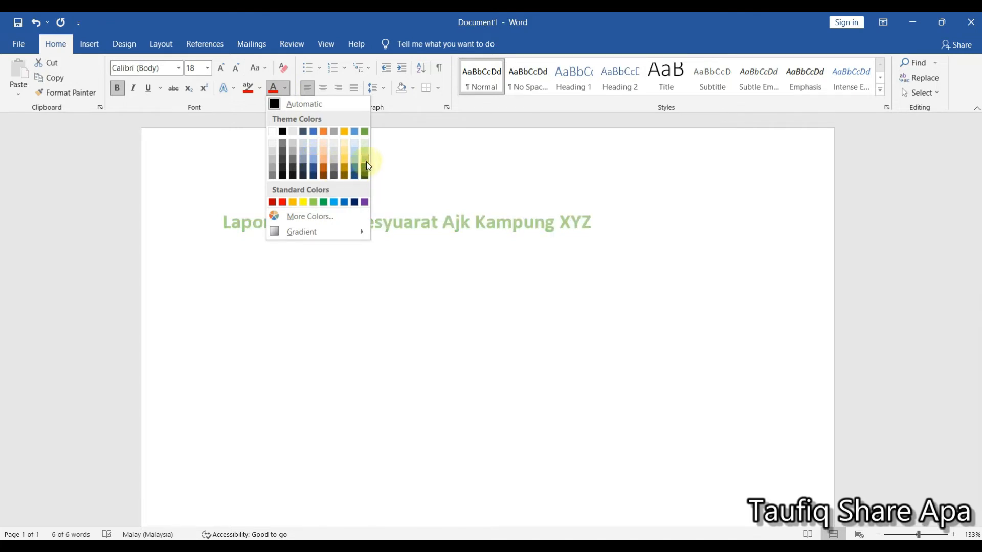
{"action": "left_click", "coordinate": [632, 239]}
{"action": "left_click", "coordinate": [589, 227]}
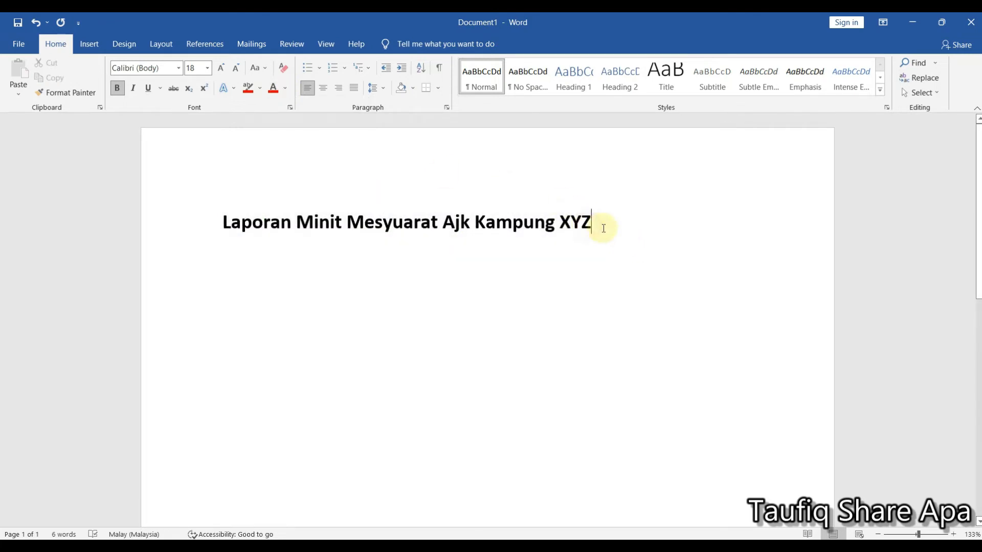
- Center the title on the page, trying right alignment for comparison
{"action": "left_click", "coordinate": [220, 221]}
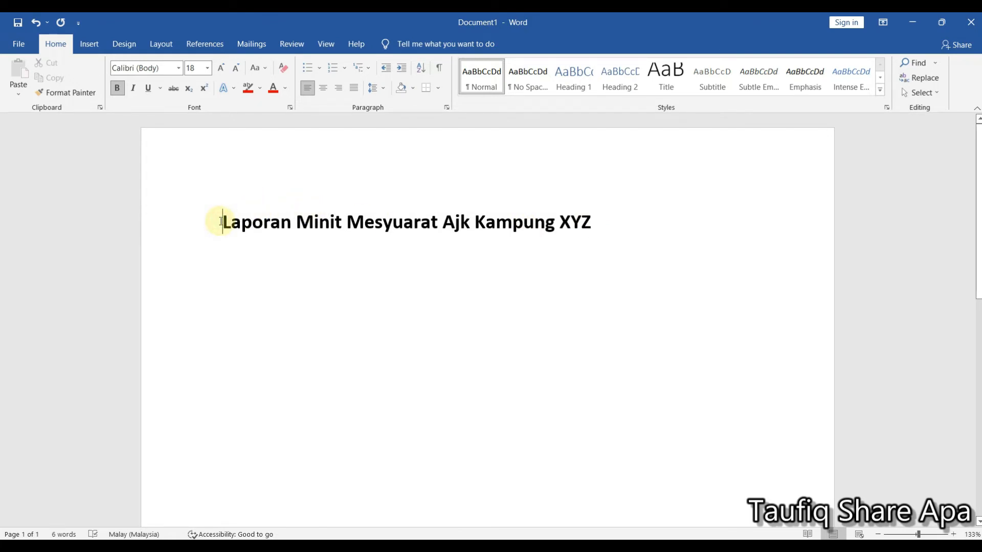
{"action": "left_click", "coordinate": [326, 92]}
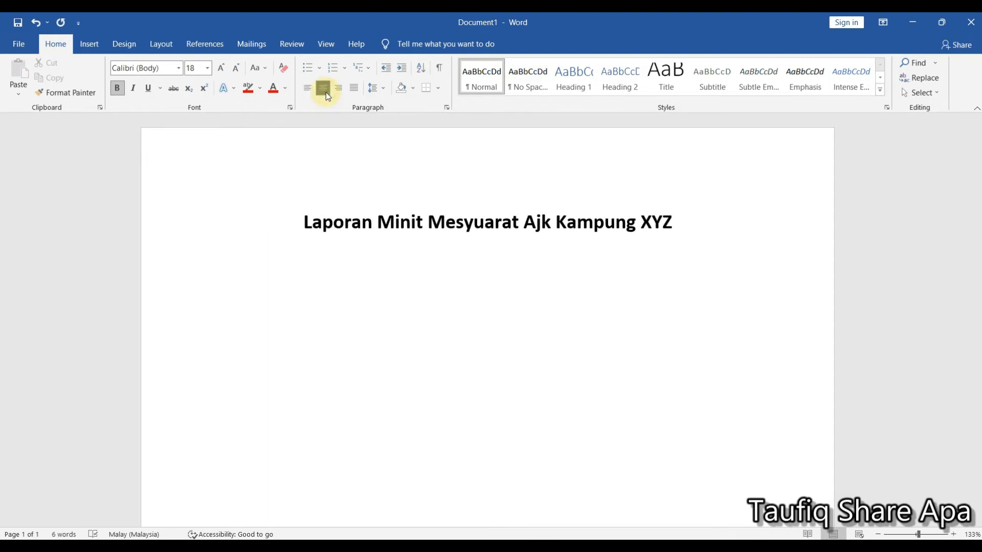
{"action": "left_click", "coordinate": [341, 90]}
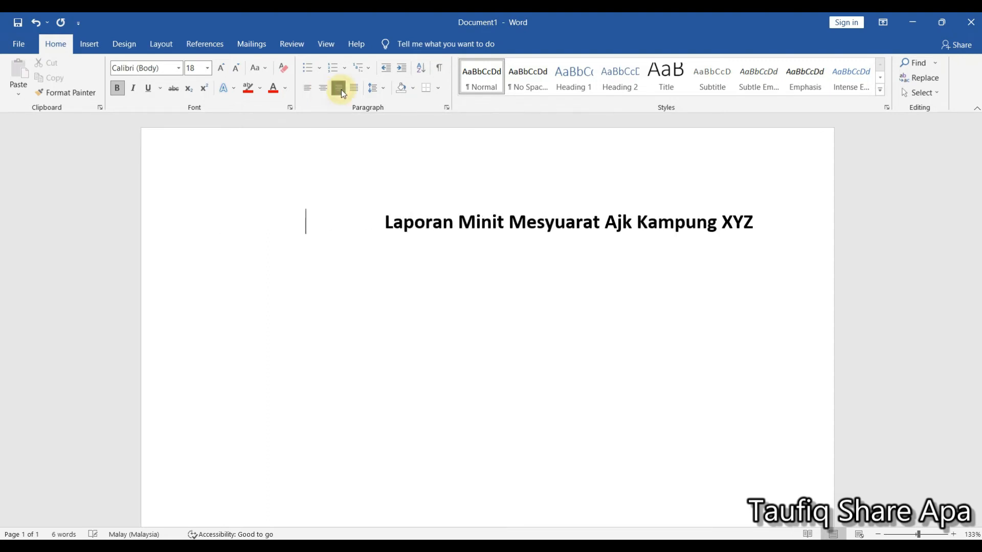
{"action": "left_click", "coordinate": [321, 90]}
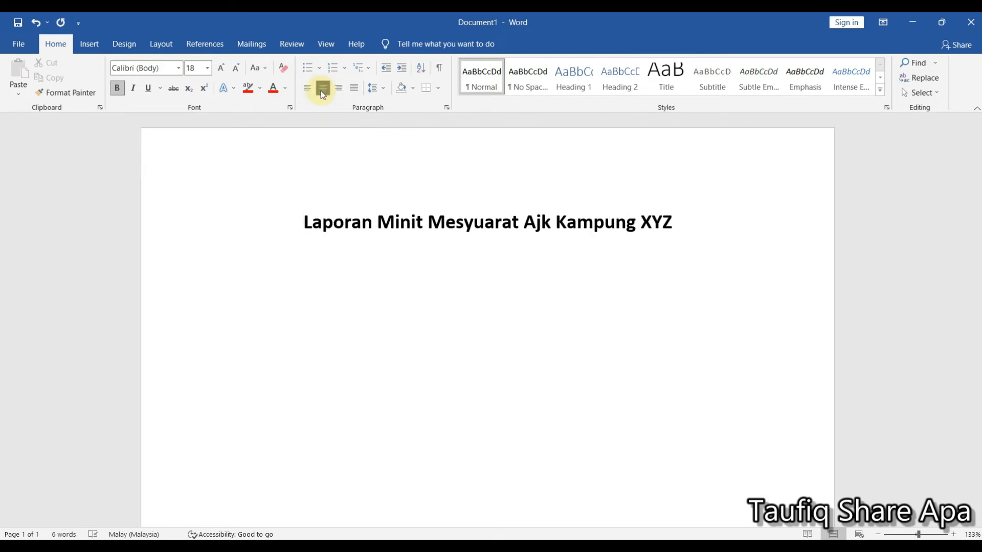
- Look through the line spacing, numbering and bullet choices for the title without applying any
{"action": "left_click", "coordinate": [381, 90]}
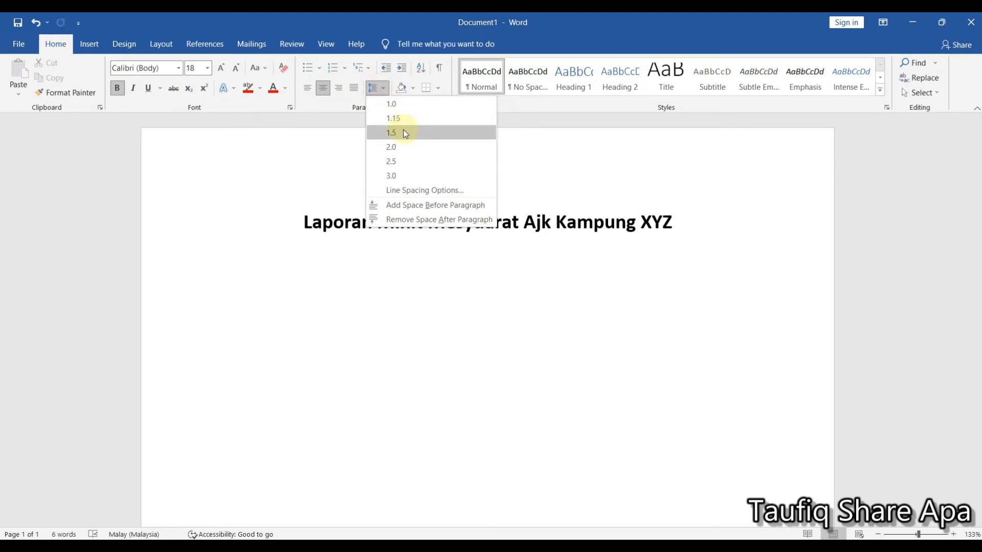
{"action": "left_click", "coordinate": [674, 221]}
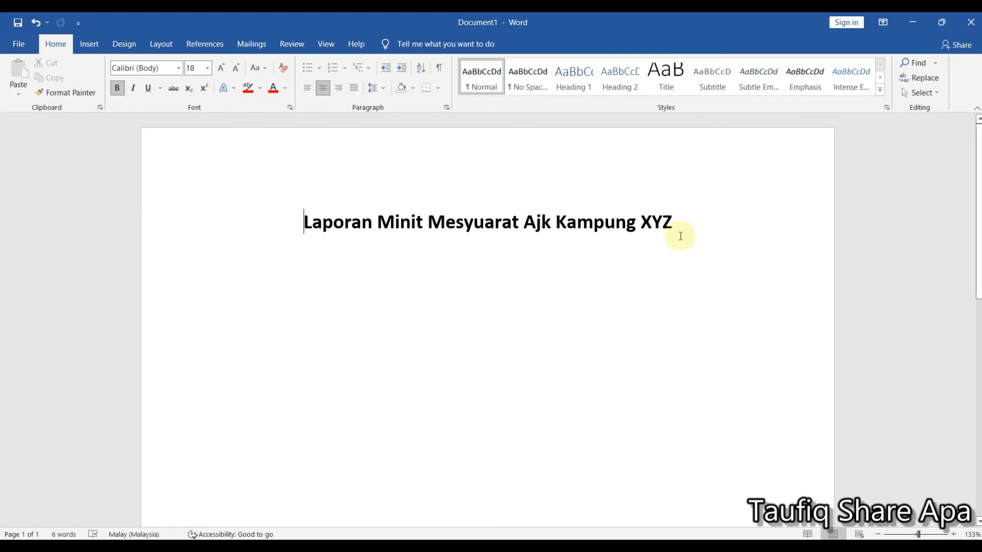
{"action": "left_click", "coordinate": [679, 224]}
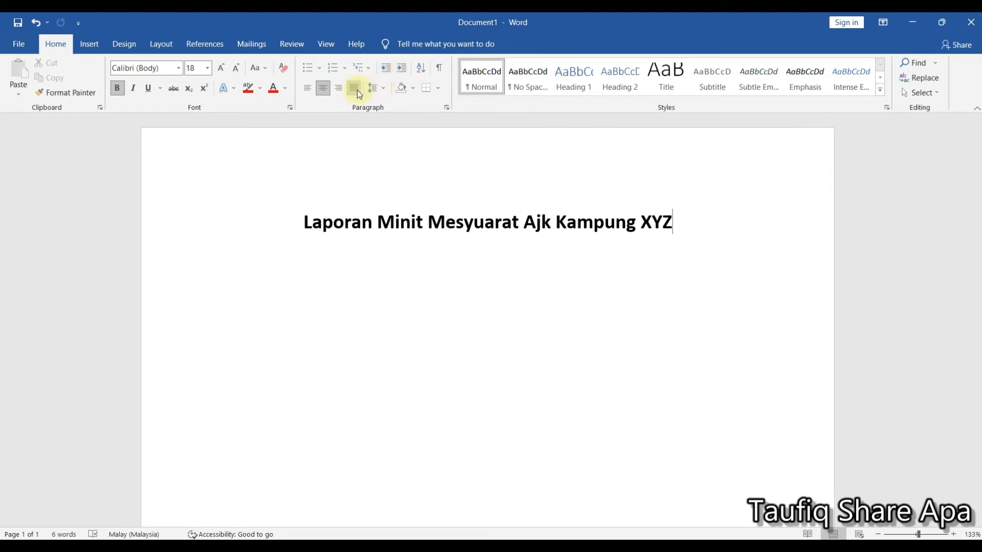
{"action": "left_click", "coordinate": [346, 69]}
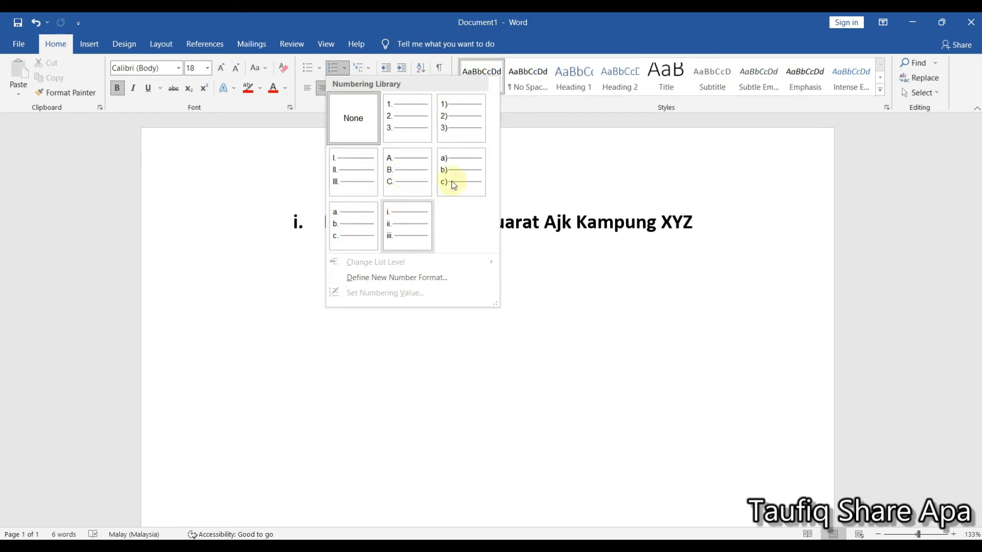
{"action": "left_click", "coordinate": [323, 70]}
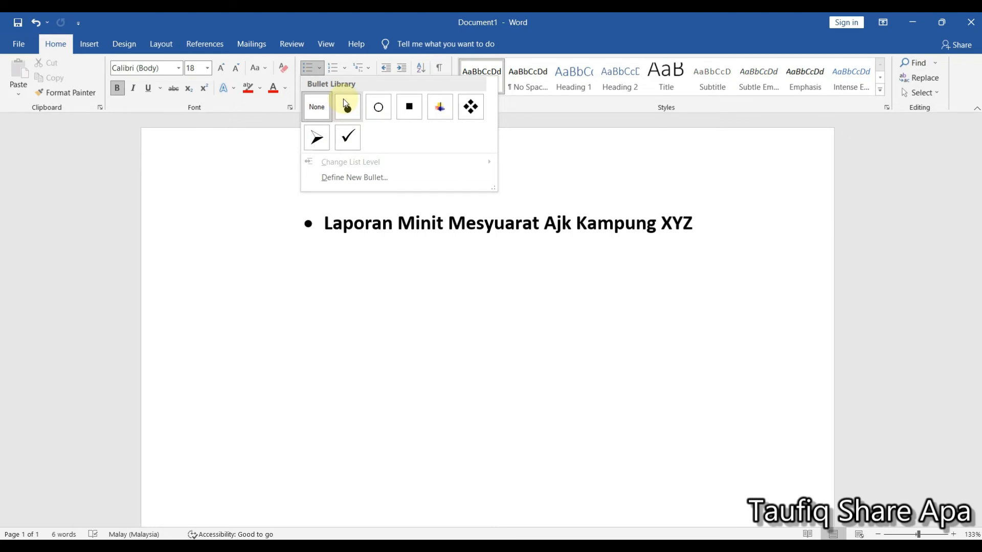
{"action": "left_click", "coordinate": [319, 68]}
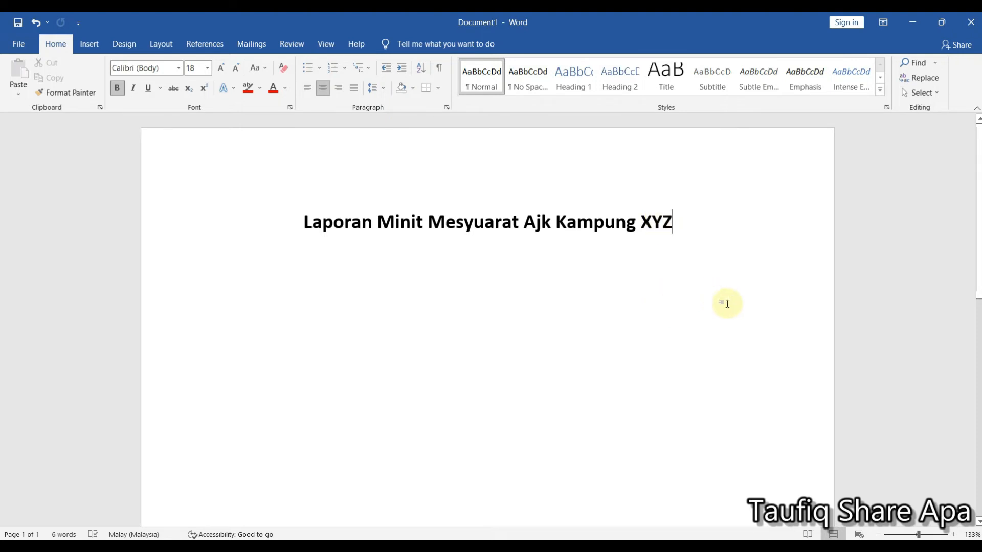
- Start a new left-aligned line below the title with font size 12
{"action": "key", "text": "Return"}
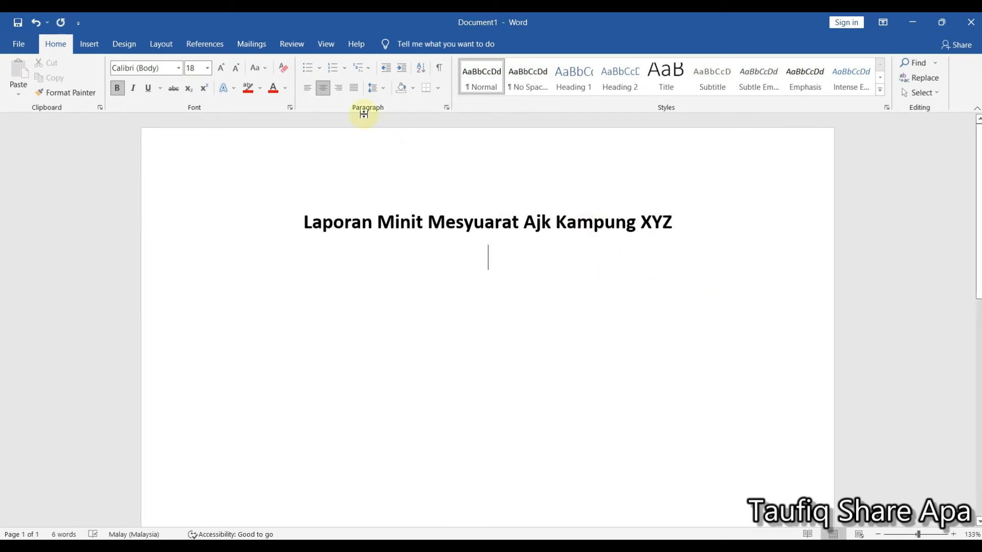
{"action": "left_click", "coordinate": [309, 94]}
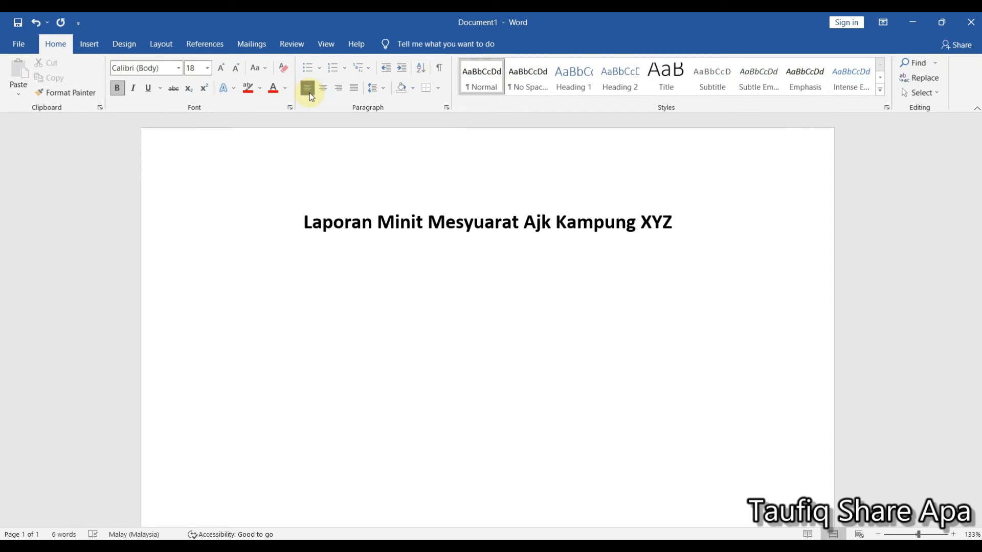
{"action": "left_click", "coordinate": [209, 68]}
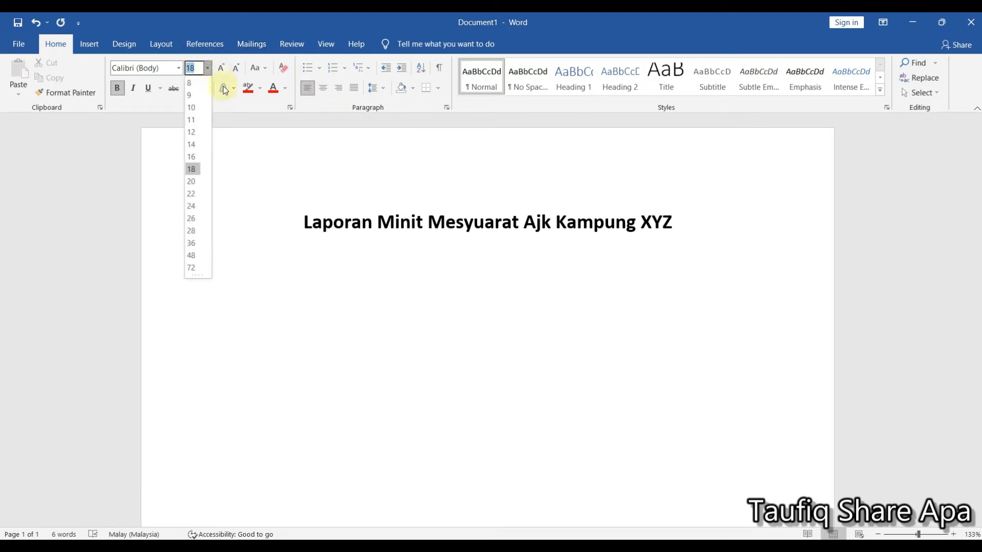
{"action": "left_click", "coordinate": [196, 133]}
- Enter the meeting date line "Tarikh : 18 January 2024" below the title
{"action": "type", "text": "tarikh "}
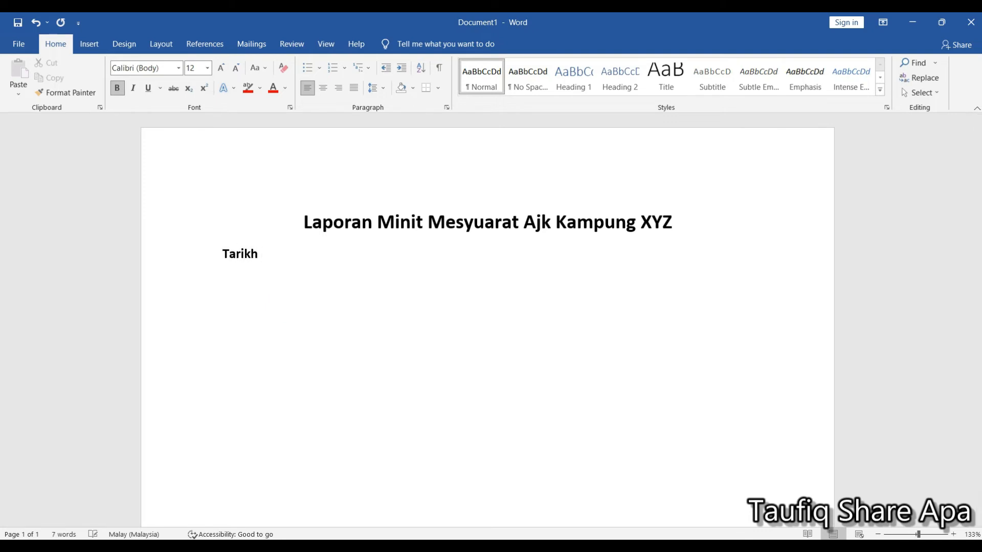
{"action": "type", "text": ": 18 Jan"}
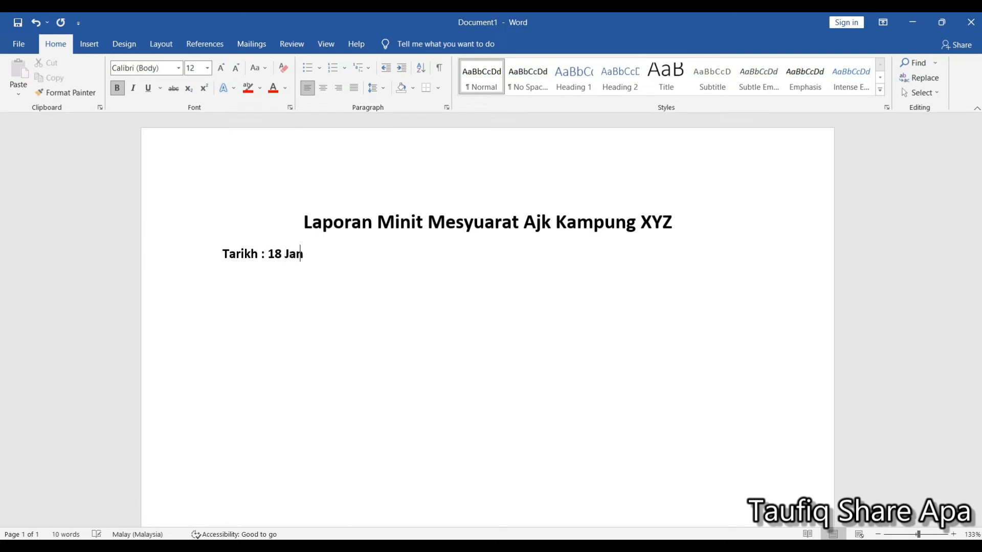
{"action": "type", "text": "uary 2024"}
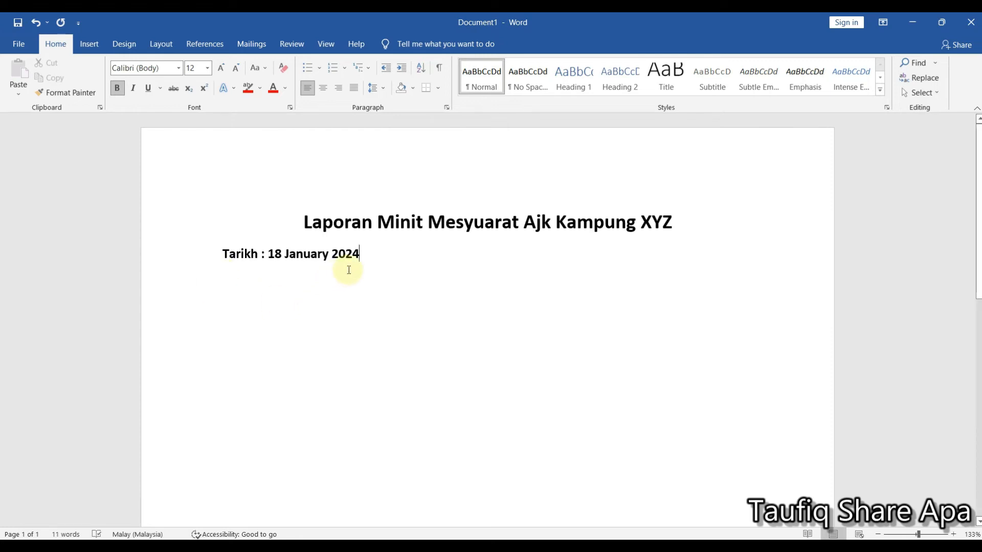
- Add the meeting time line "Masa : 5.00 PM" below the date
{"action": "key", "text": "Return"}
{"action": "type", "text": "M"}
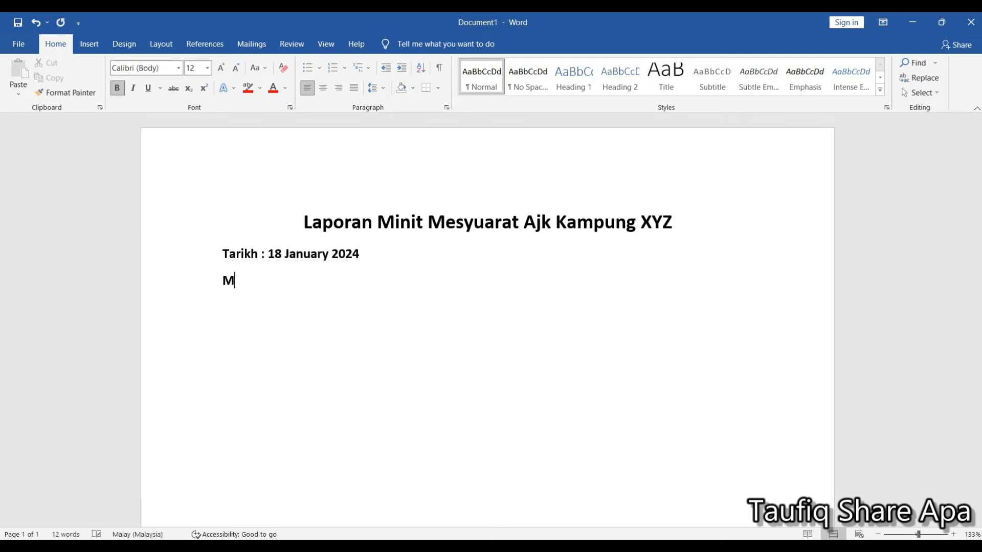
{"action": "type", "text": "asa : 5.00 PMTempat :"}
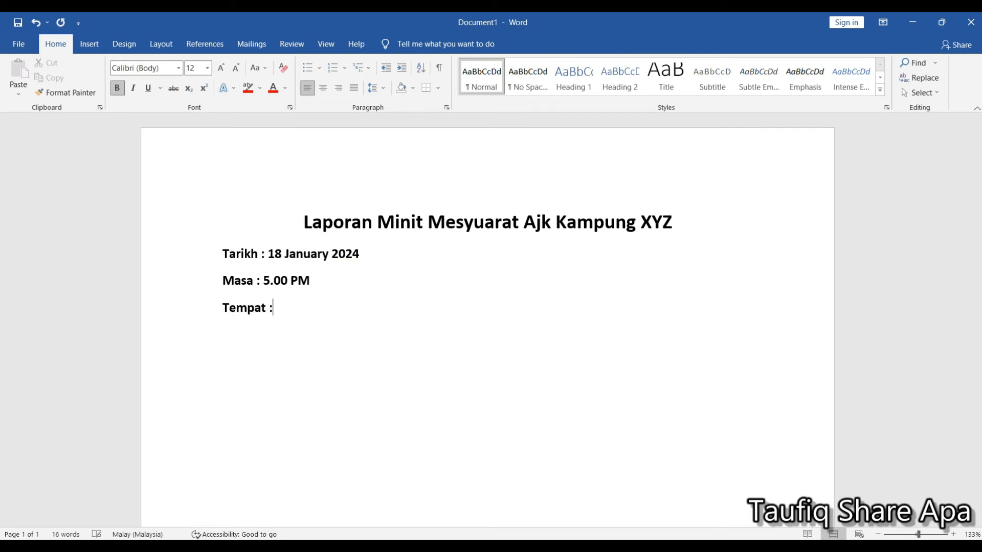
{"action": "type", "text": " Dewan Serbaguna "}
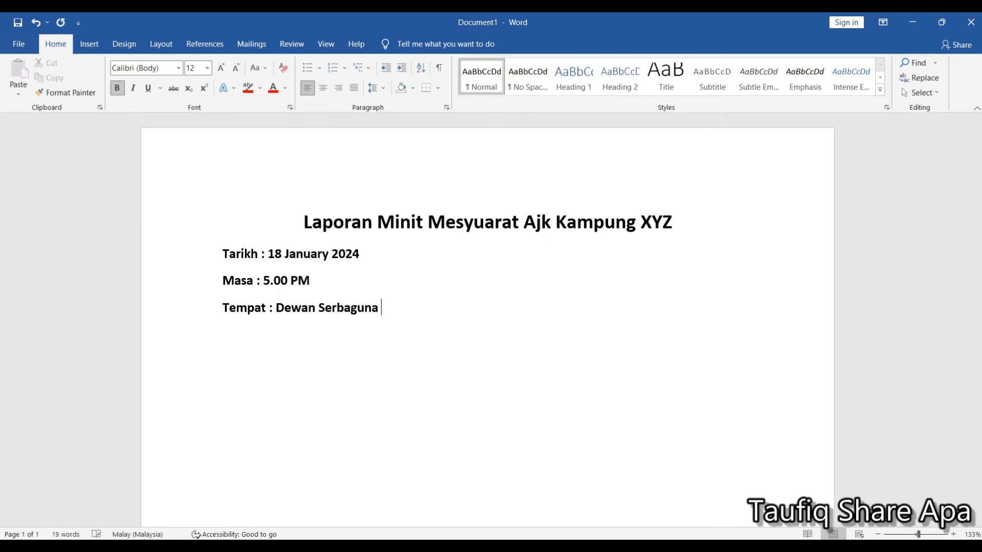
{"action": "type", "text": "k"}
- Enter the meeting venue line "Tempat : Dewan Serbaguna Kampung XYZ" below the time
{"action": "key", "text": "BackSpace"}
{"action": "type", "text": "Kampung XYZ"}
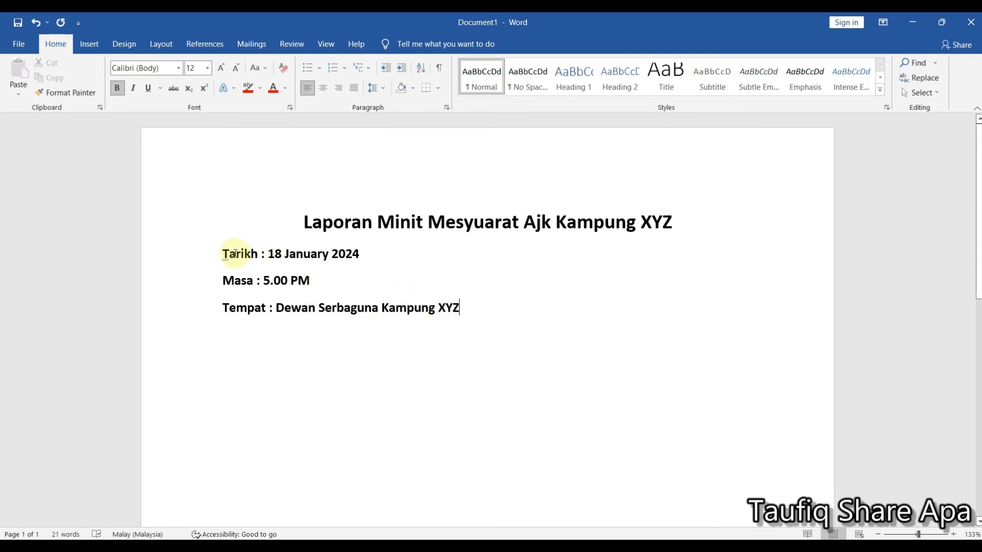
{"action": "left_click", "coordinate": [239, 281]}
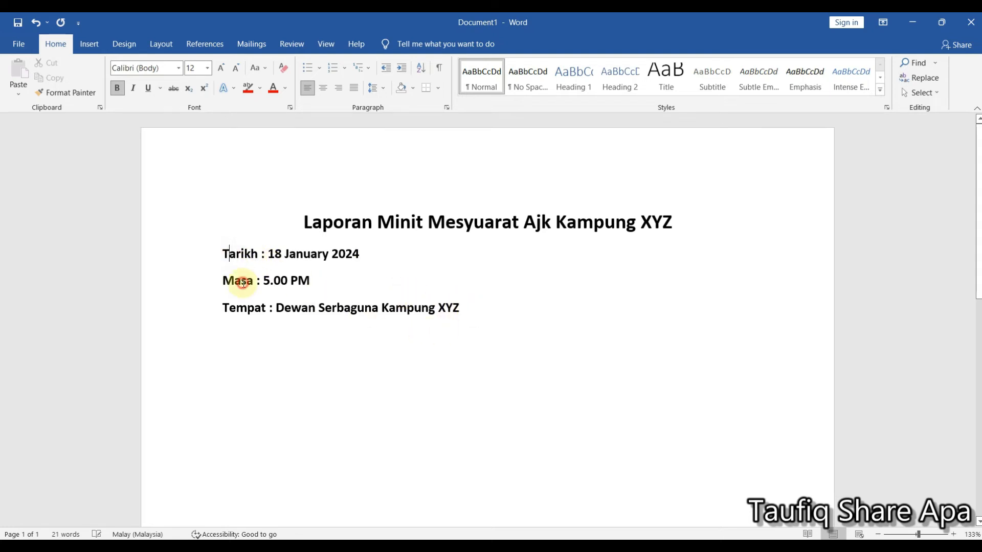
{"action": "left_click", "coordinate": [261, 255]}
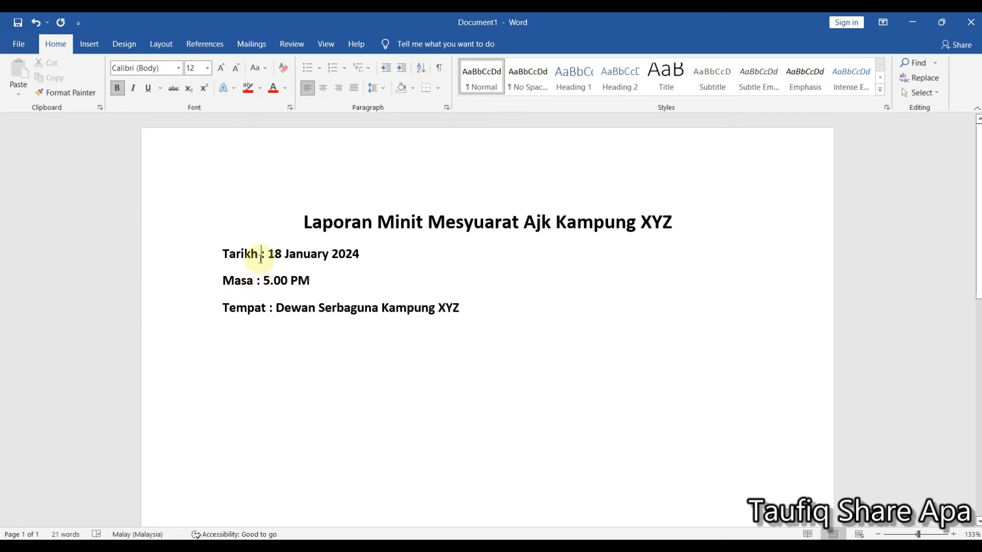
{"action": "left_click", "coordinate": [257, 281]}
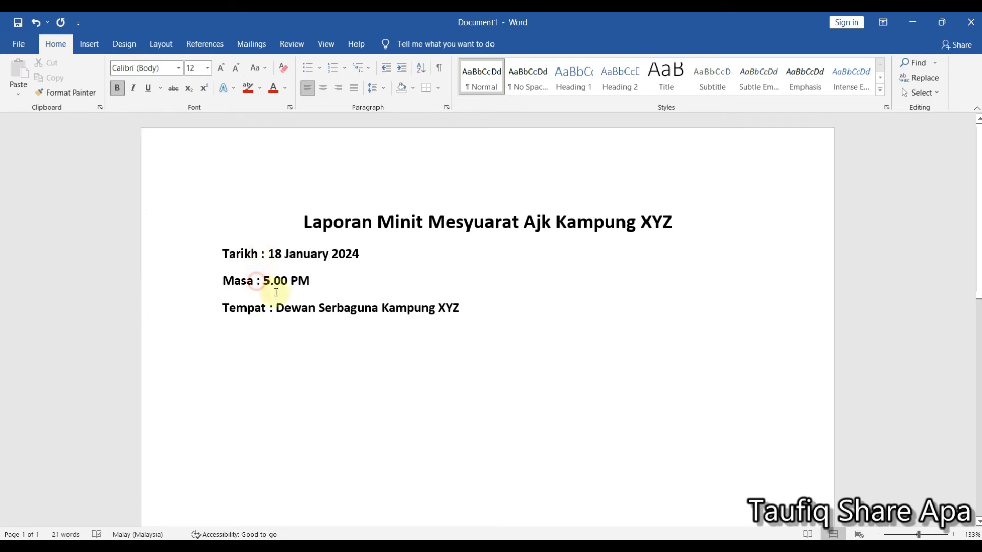
{"action": "left_click", "coordinate": [270, 307]}
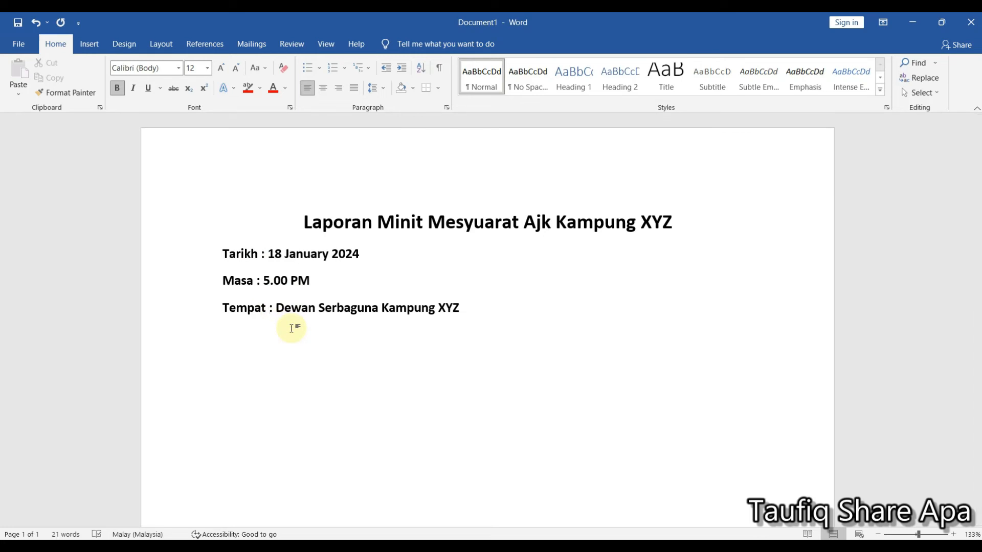
- Replace the space before the colon with a tab in the Tarikh, Masa and Tempat lines
{"action": "left_click", "coordinate": [262, 254]}
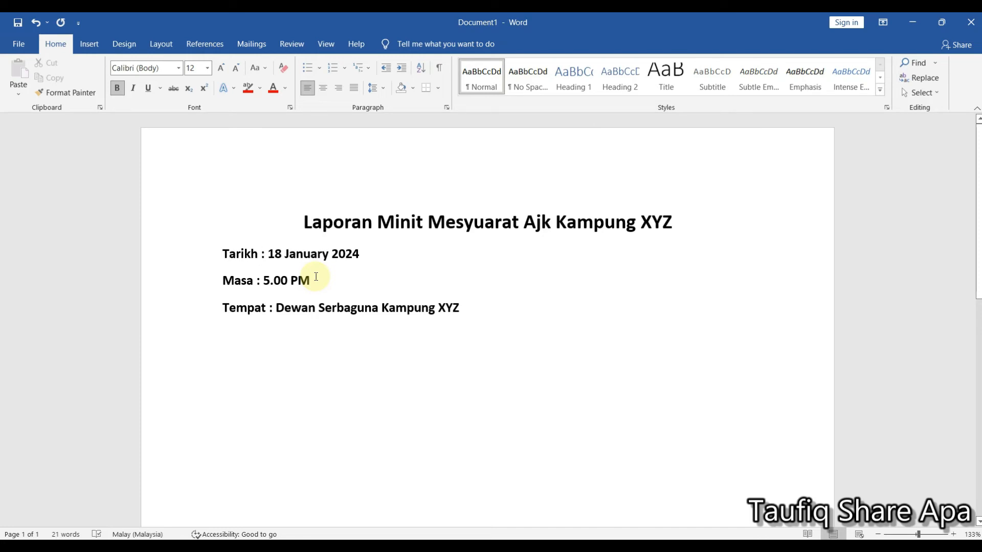
{"action": "key", "text": "BackSpace"}
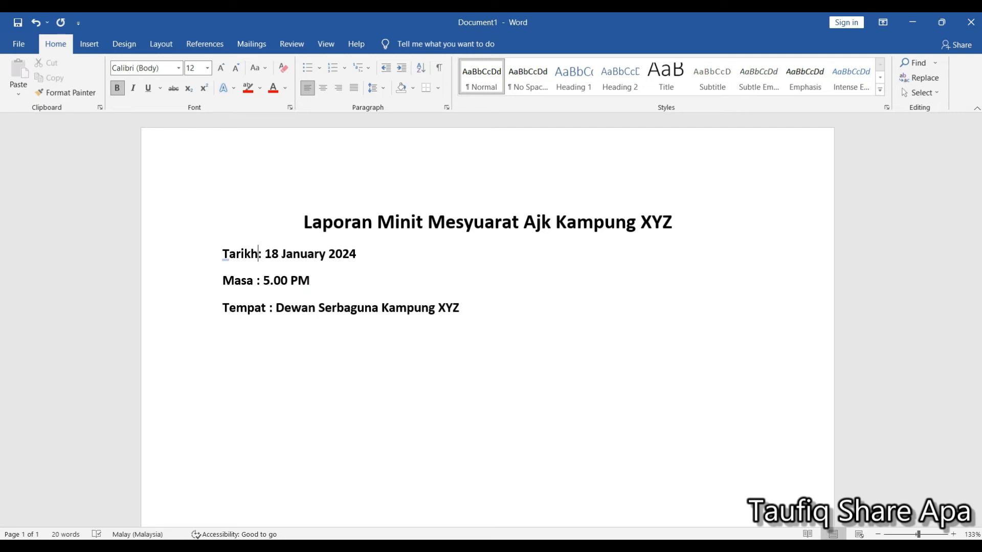
{"action": "key", "text": "Tab"}
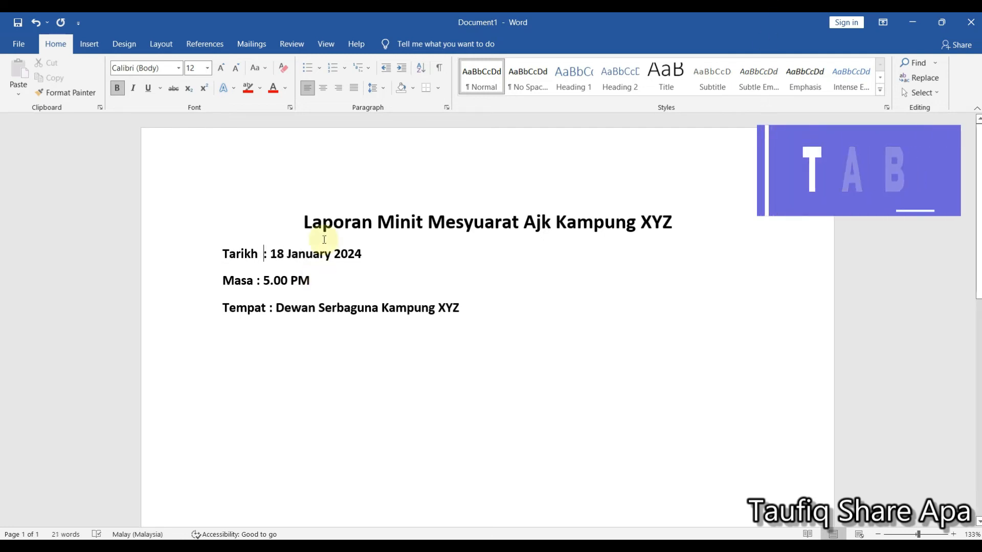
{"action": "left_click", "coordinate": [257, 280]}
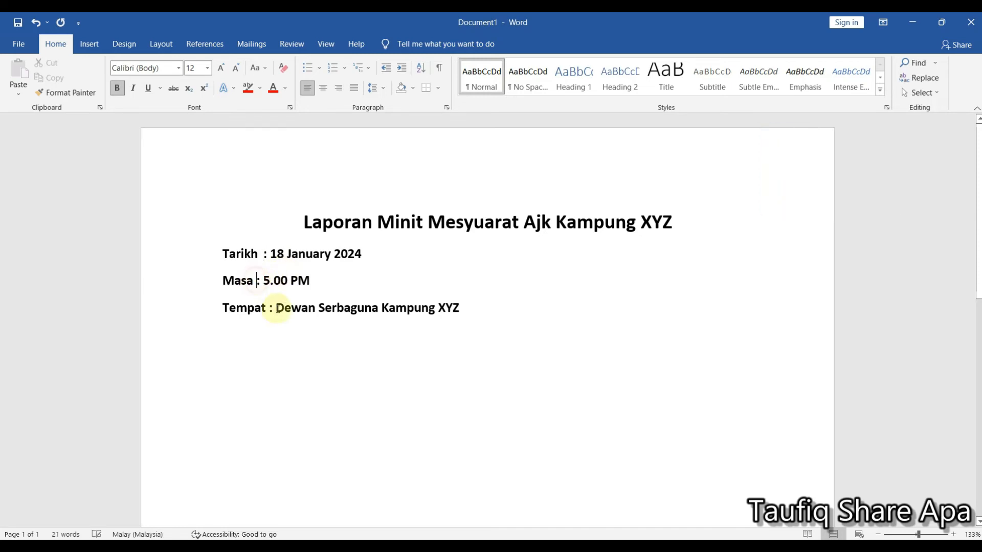
{"action": "key", "text": "BackSpace"}
{"action": "key", "text": "Tab"}
{"action": "left_click", "coordinate": [271, 308]}
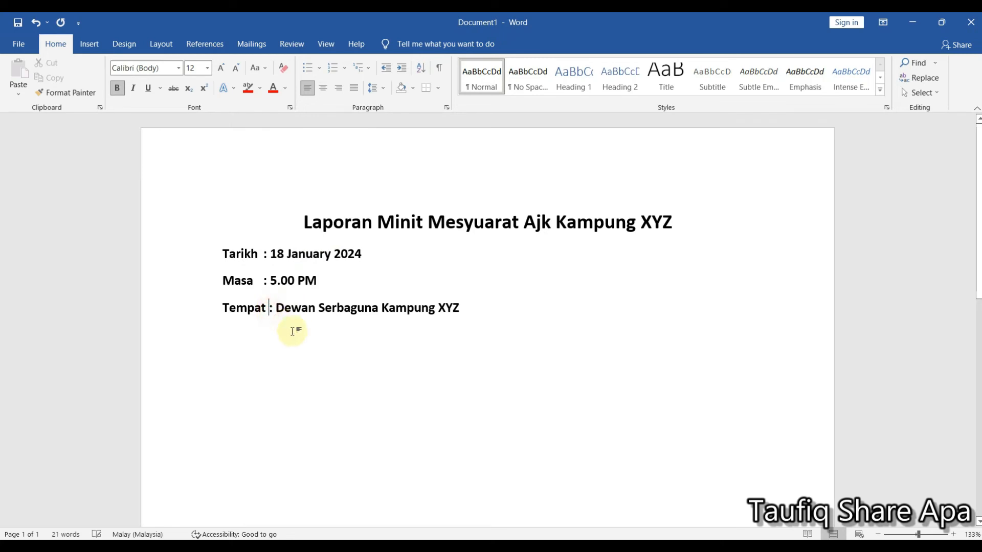
{"action": "key", "text": "BackSpace"}
{"action": "key", "text": "Tab"}
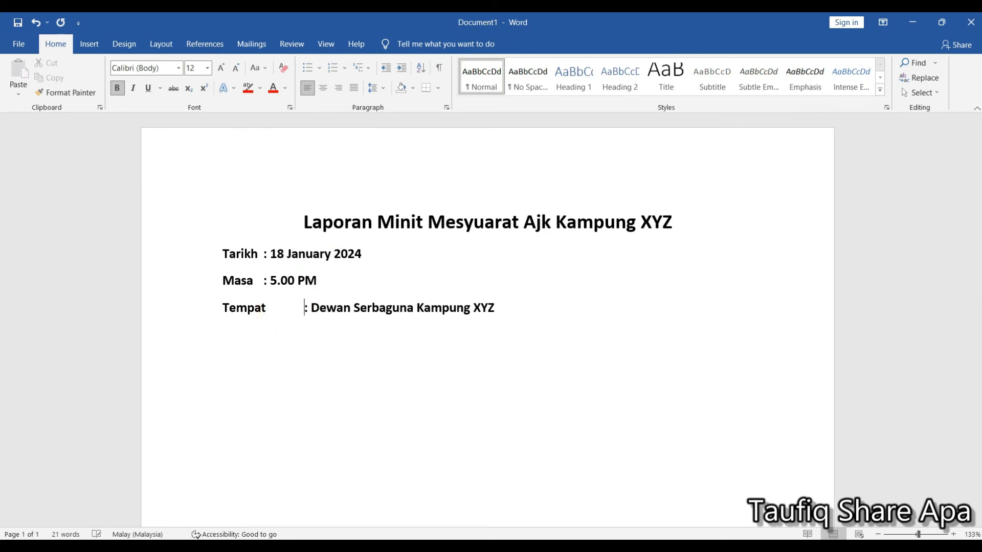
- Align the three colons by adding a second tab in the Tarikh and Masa lines and re-inserting the single tab in the Tempat line
{"action": "left_click", "coordinate": [286, 330]}
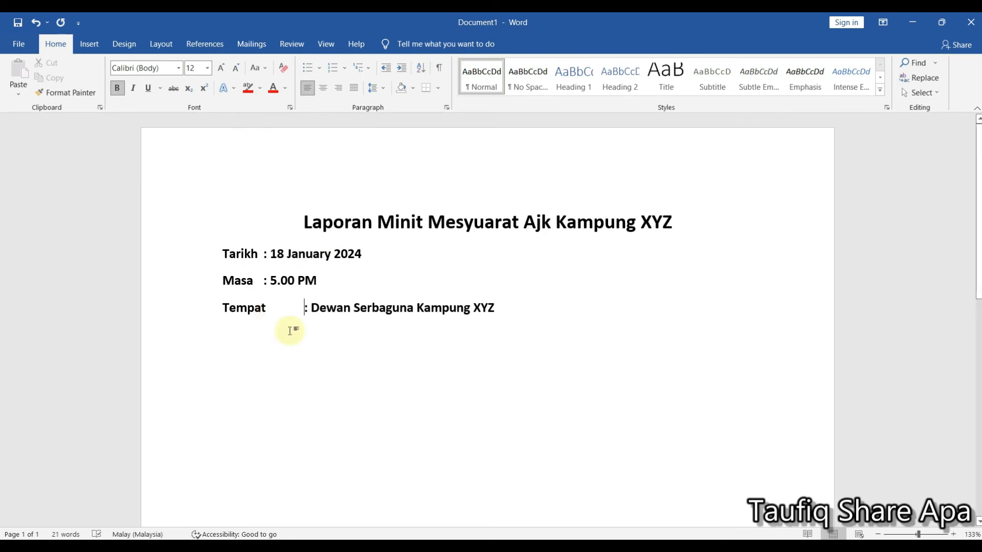
{"action": "key", "text": "BackSpace"}
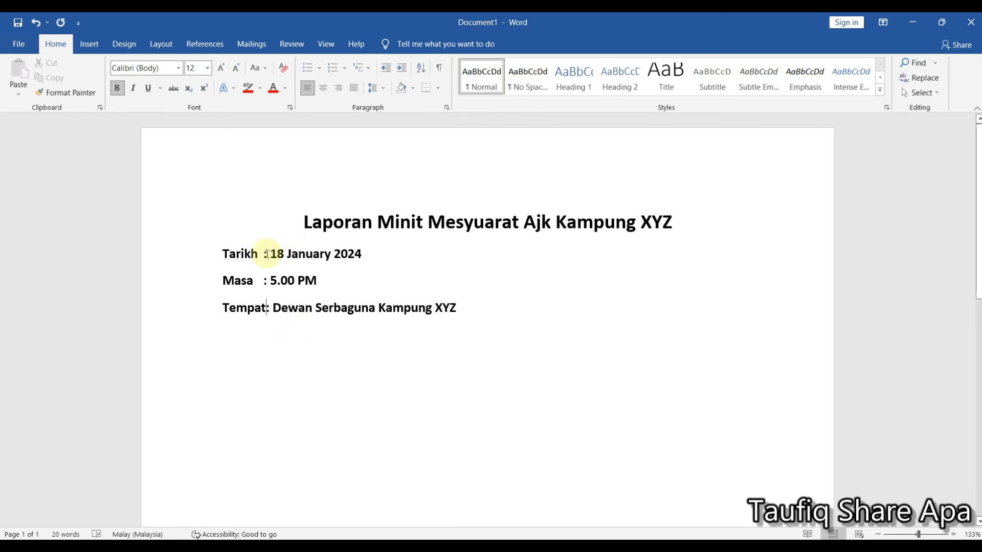
{"action": "left_click", "coordinate": [264, 255]}
{"action": "key", "text": "Tab"}
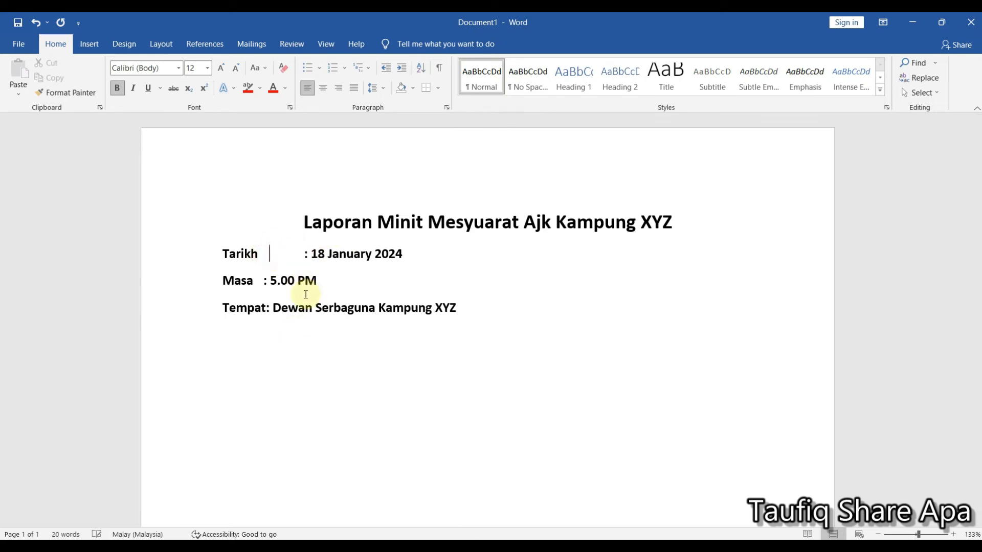
{"action": "left_click", "coordinate": [264, 280]}
{"action": "key", "text": "Tab"}
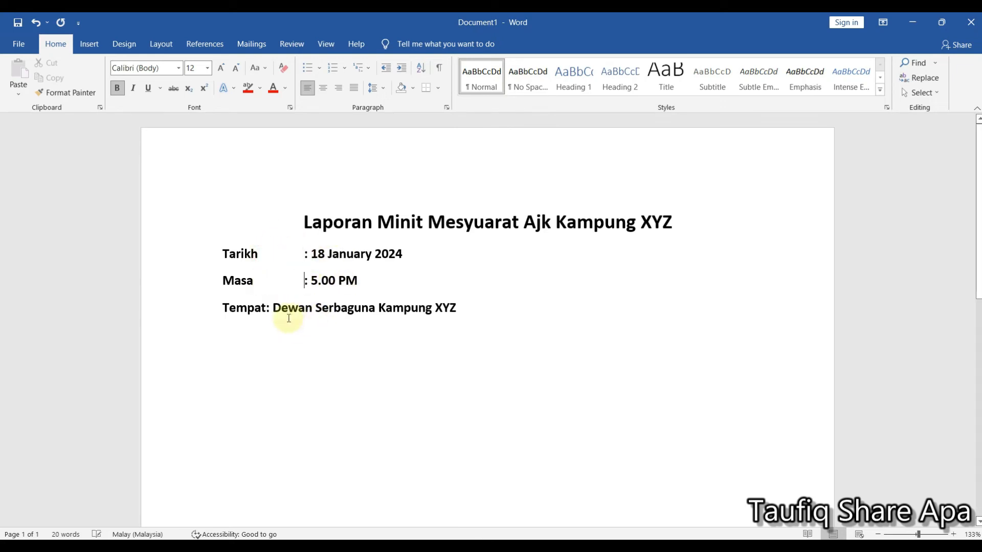
{"action": "left_click", "coordinate": [266, 309]}
{"action": "key", "text": "Tab"}
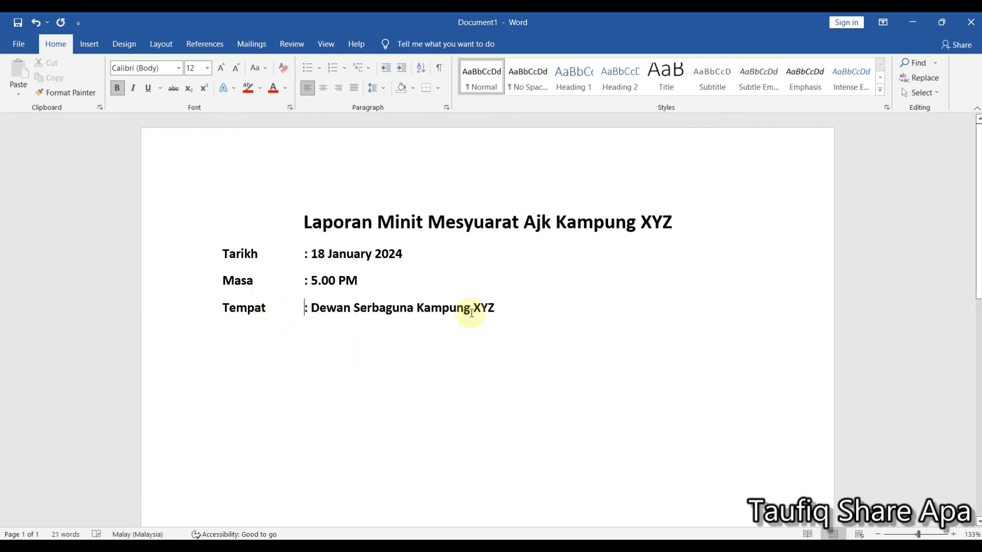
- Insert a blank line between the title and the Tarikh line, and return to the end of the Tempat line
{"action": "left_click", "coordinate": [683, 217]}
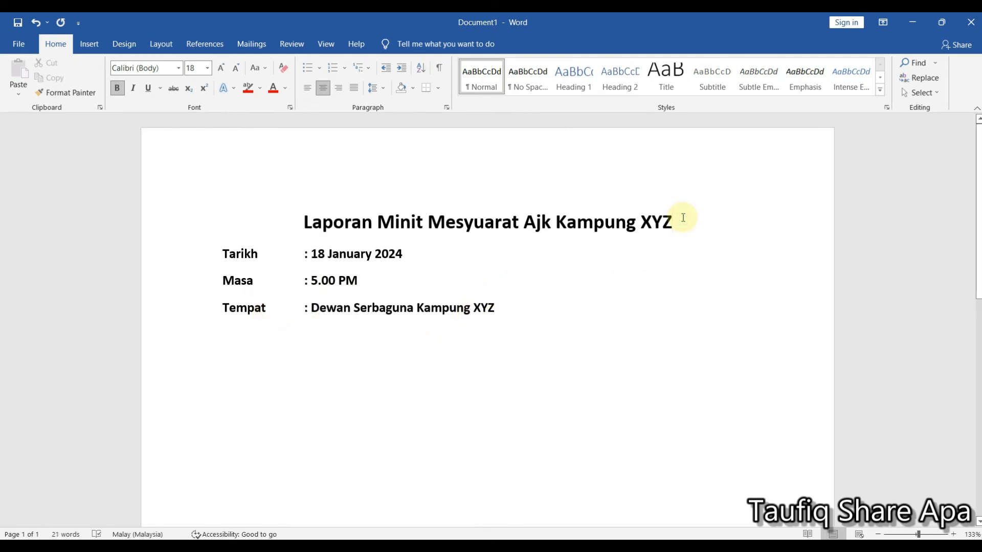
{"action": "key", "text": "Return"}
{"action": "left_click", "coordinate": [576, 345]}
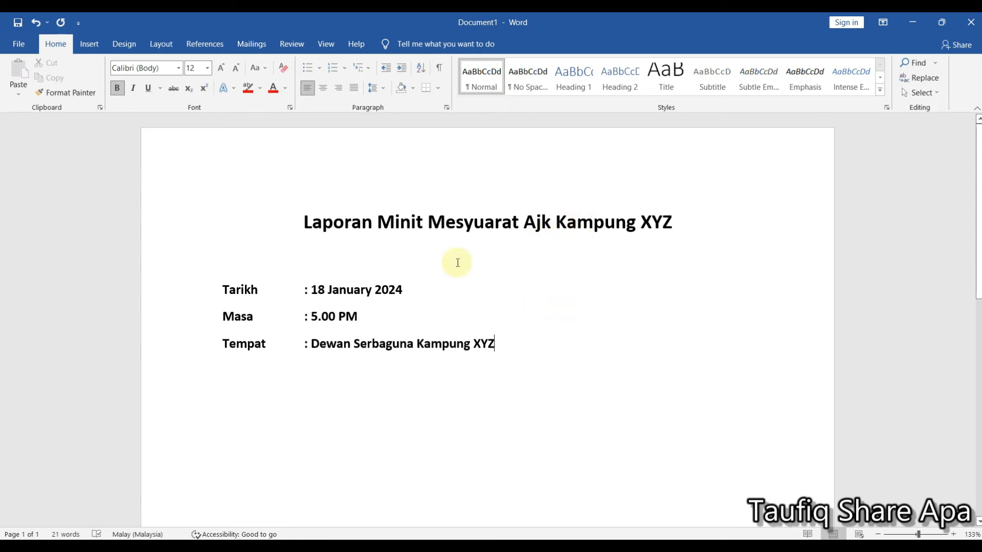
- Select the Tarikh, Masa and Tempat lines and examine their line spacing and Paragraph settings without applying any change
{"action": "left_click", "coordinate": [373, 88]}
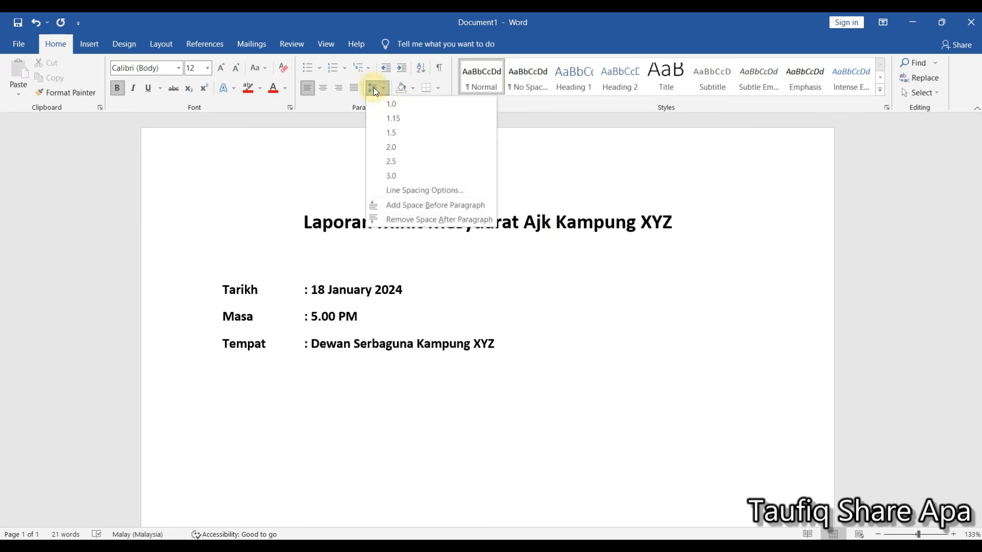
{"action": "left_click", "coordinate": [345, 120]}
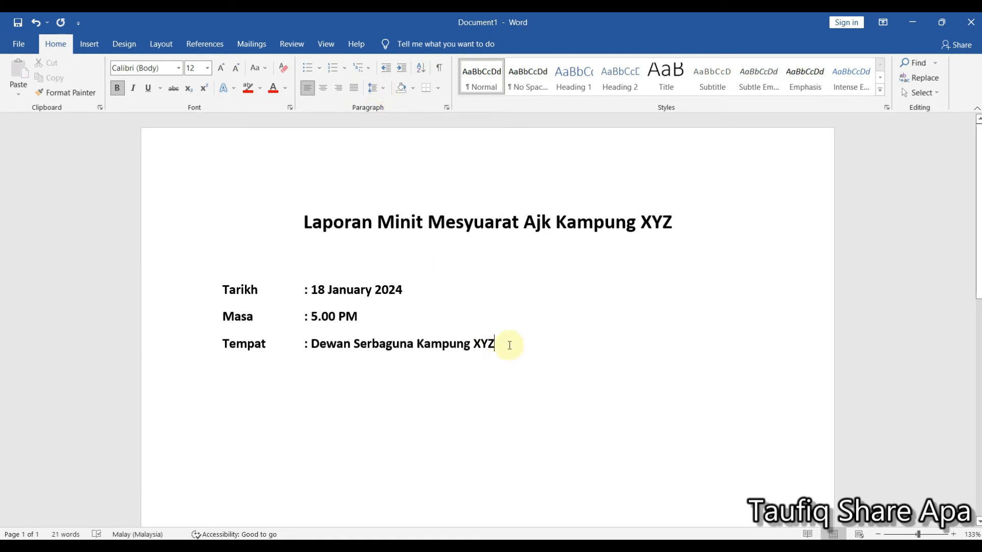
{"action": "left_click_drag", "start_coordinate": [506, 344], "coordinate": [240, 277]}
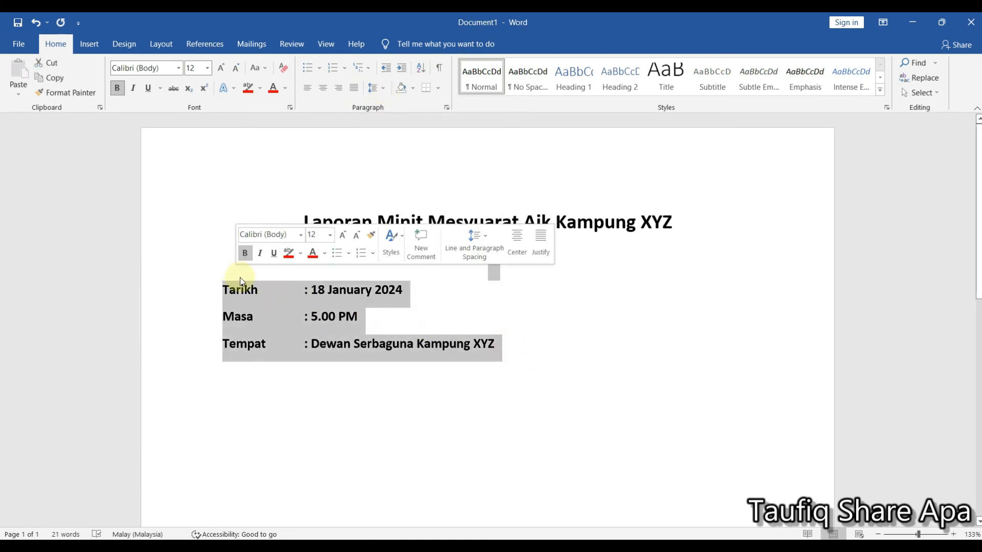
{"action": "left_click_drag", "start_coordinate": [499, 348], "coordinate": [225, 290]}
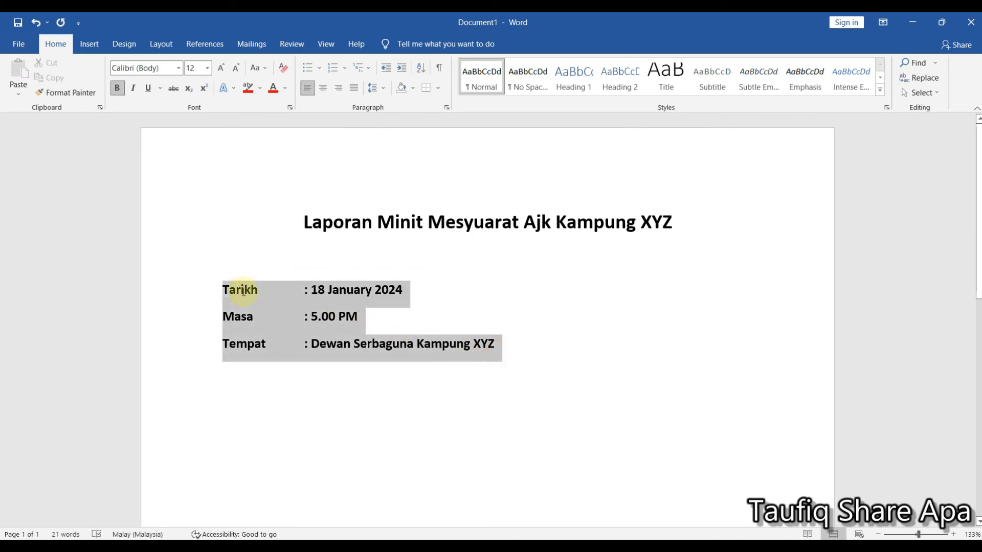
{"action": "left_click", "coordinate": [381, 90]}
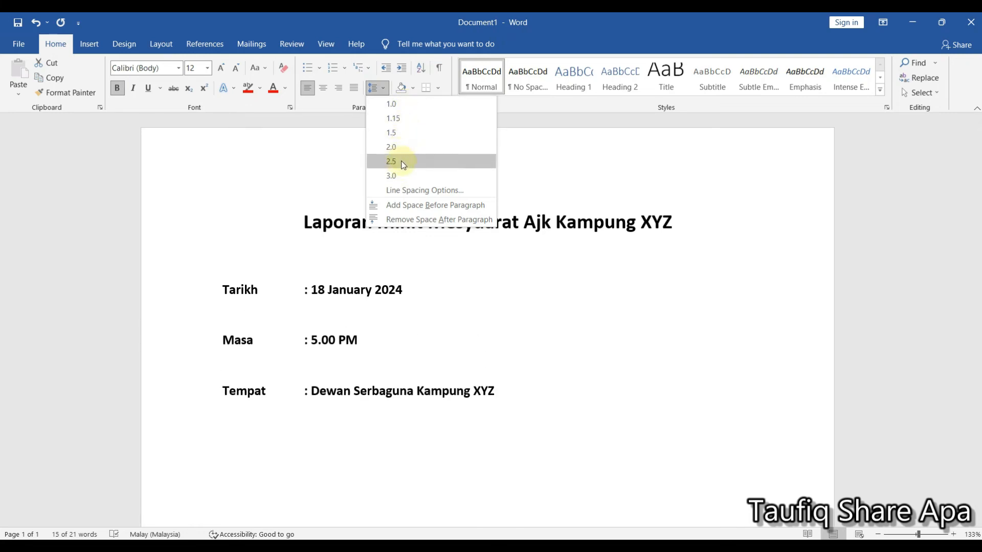
{"action": "left_click", "coordinate": [419, 188]}
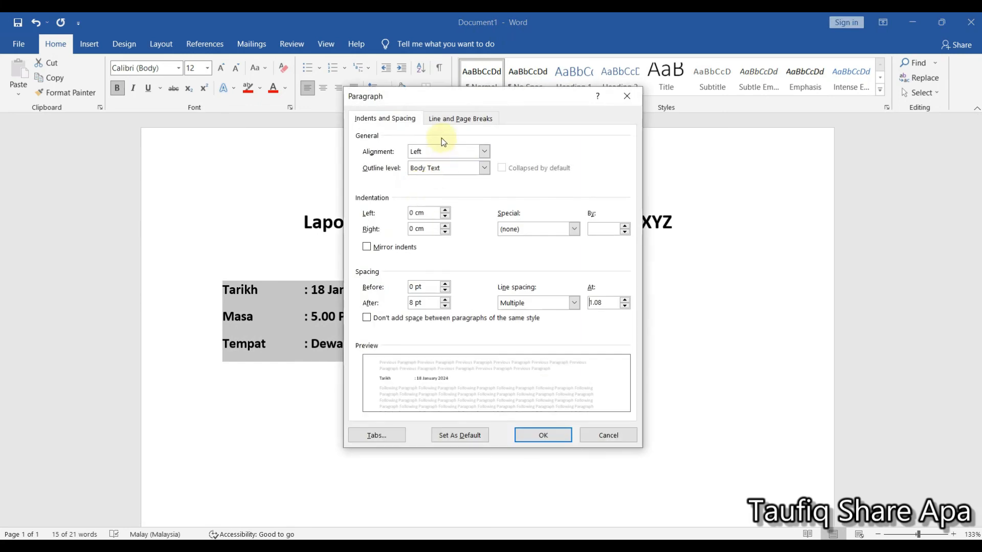
{"action": "left_click", "coordinate": [484, 151]}
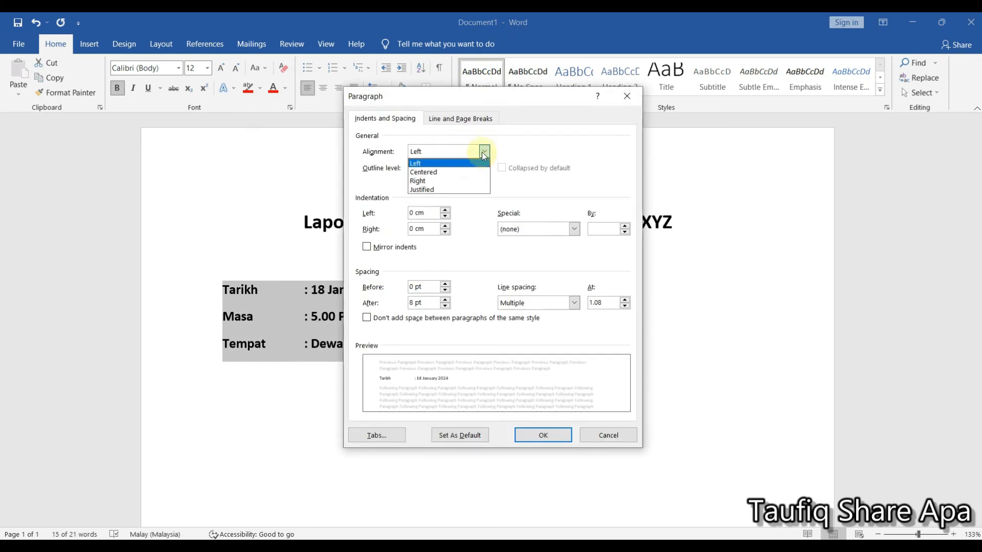
{"action": "left_click", "coordinate": [483, 152]}
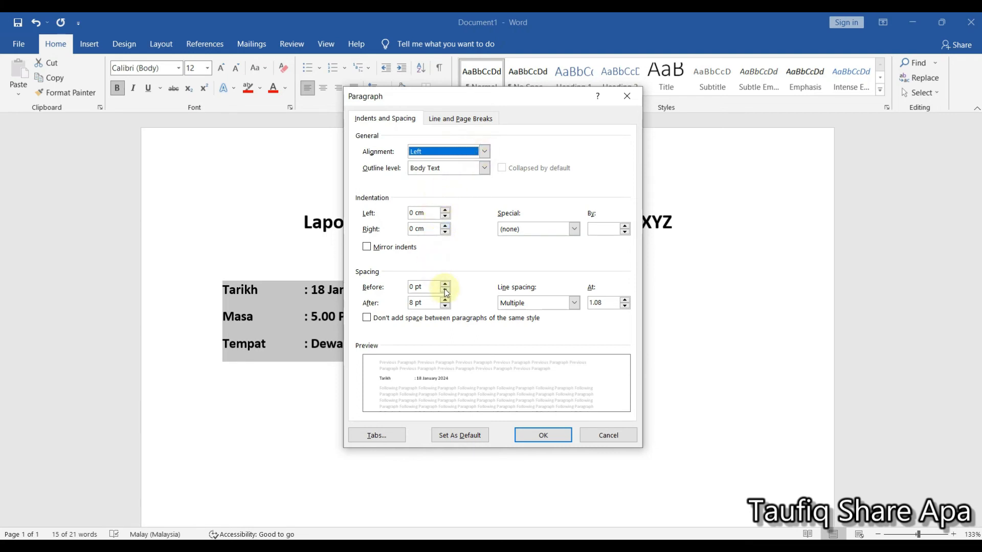
{"action": "left_click", "coordinate": [446, 305]}
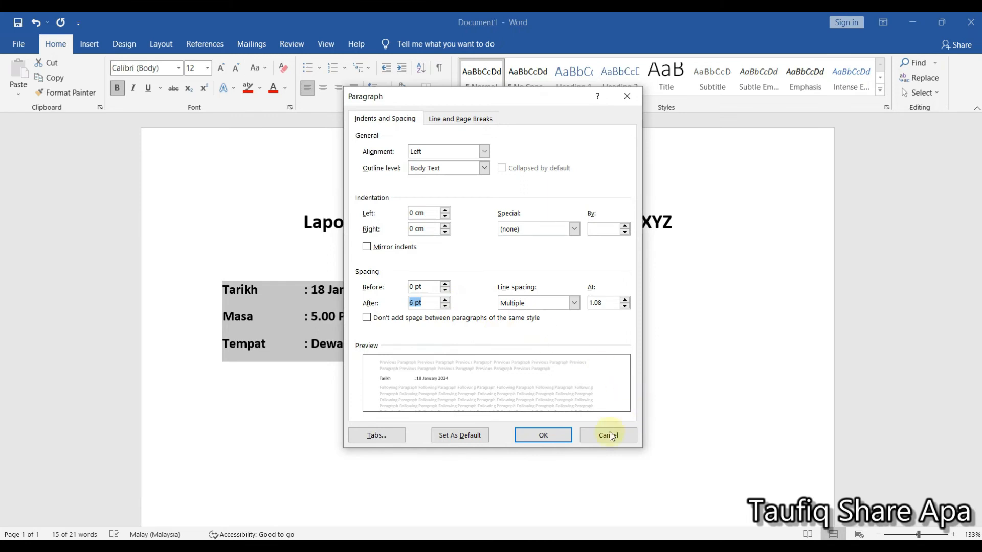
{"action": "left_click", "coordinate": [450, 118]}
{"action": "left_click", "coordinate": [395, 118]}
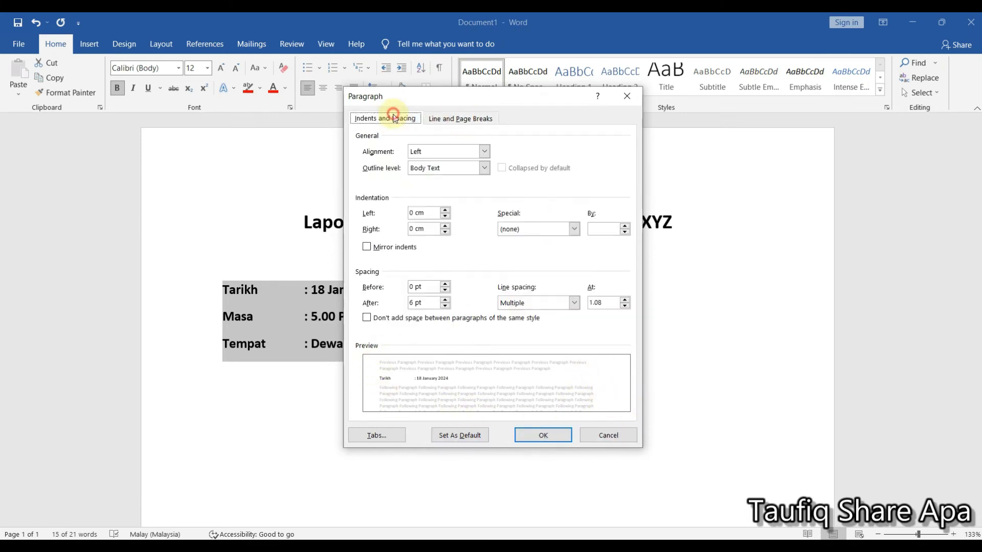
{"action": "left_click", "coordinate": [628, 97]}
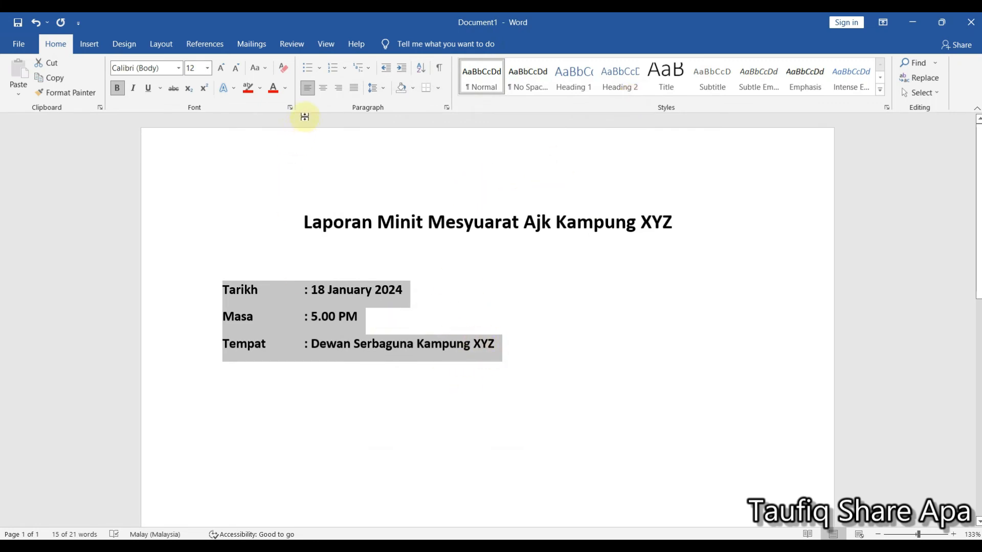
- Apply solid round bullets to the selected Tarikh, Masa and Tempat lines
{"action": "left_click", "coordinate": [319, 68]}
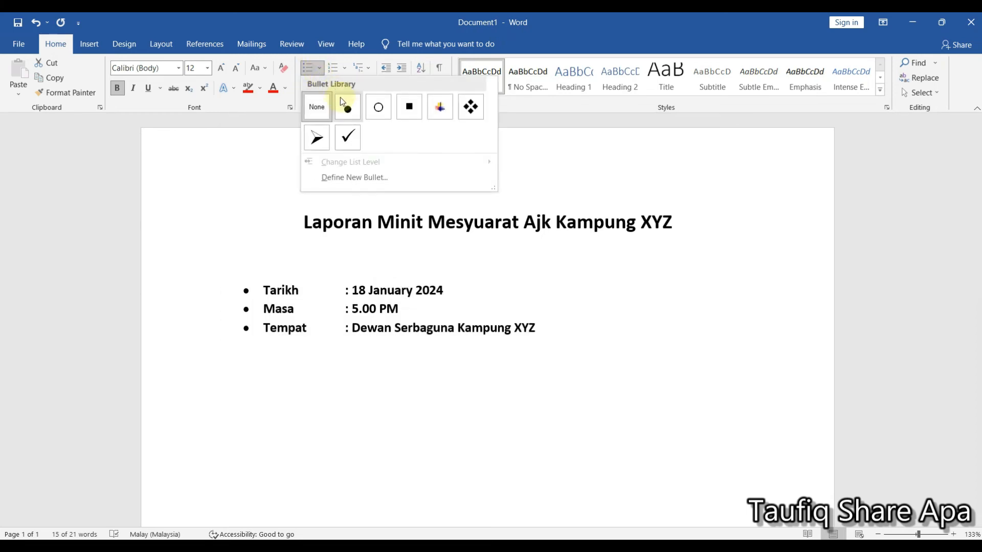
{"action": "left_click", "coordinate": [346, 108]}
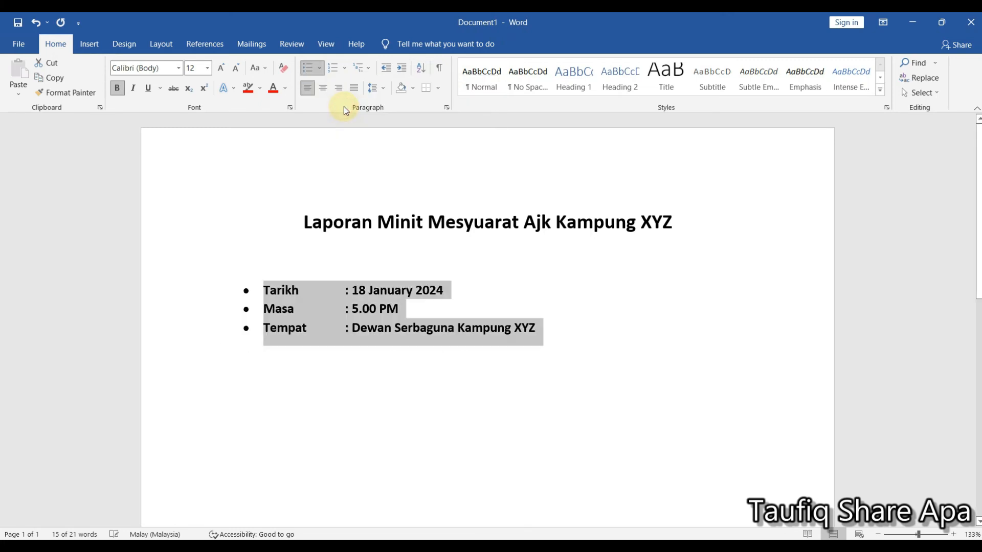
- Try square bullets on the Tarikh, Masa and Tempat lines and undo that bullet change
{"action": "left_click", "coordinate": [320, 71]}
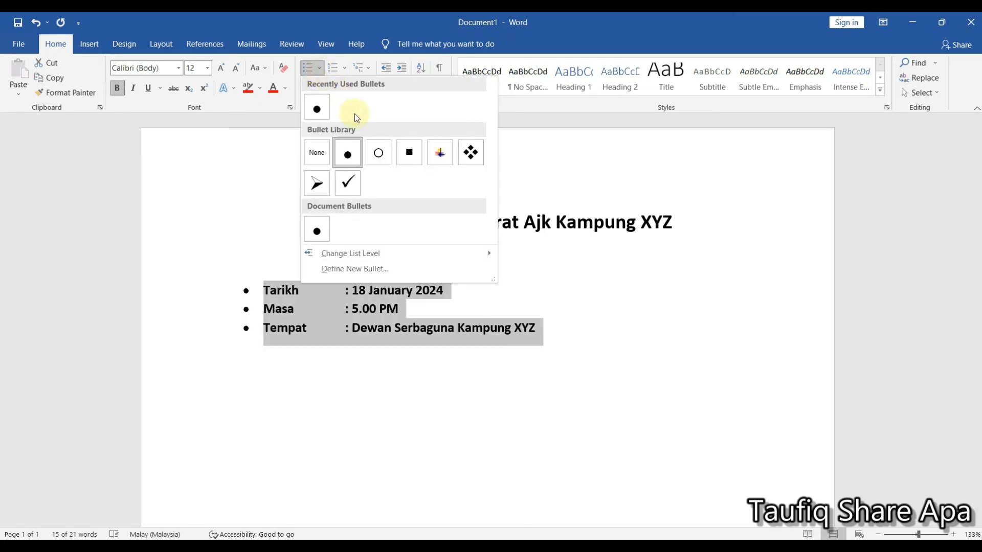
{"action": "left_click", "coordinate": [410, 156]}
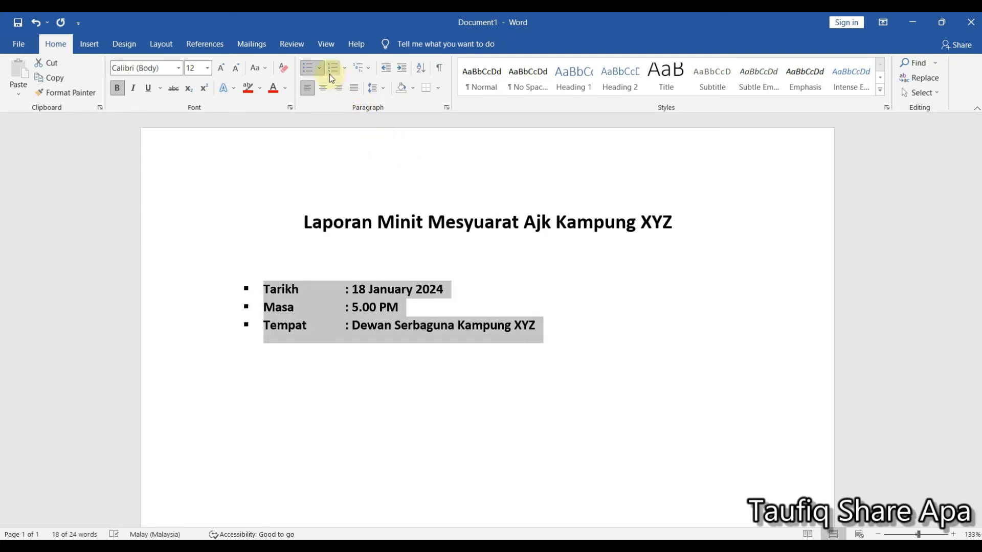
{"action": "left_click", "coordinate": [544, 326]}
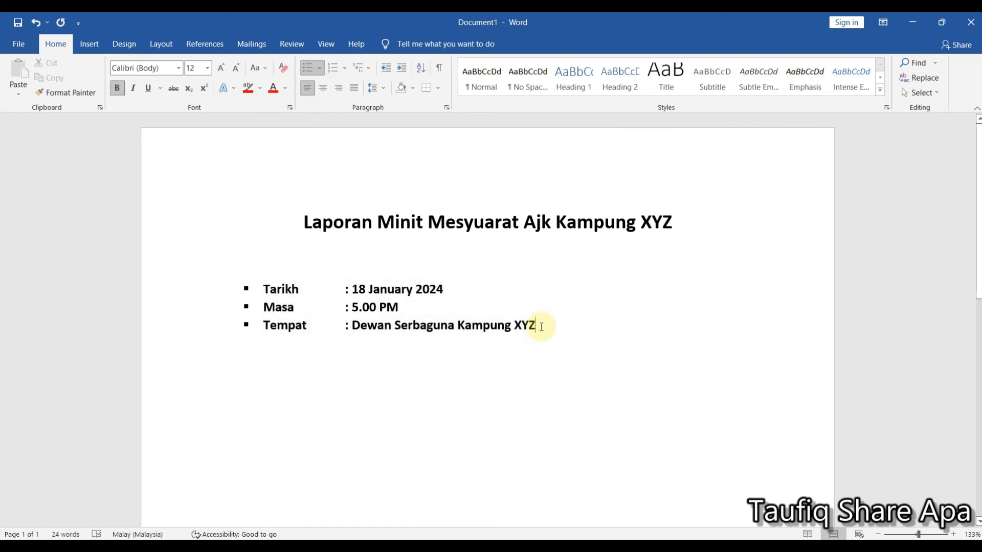
{"action": "left_click", "coordinate": [34, 24]}
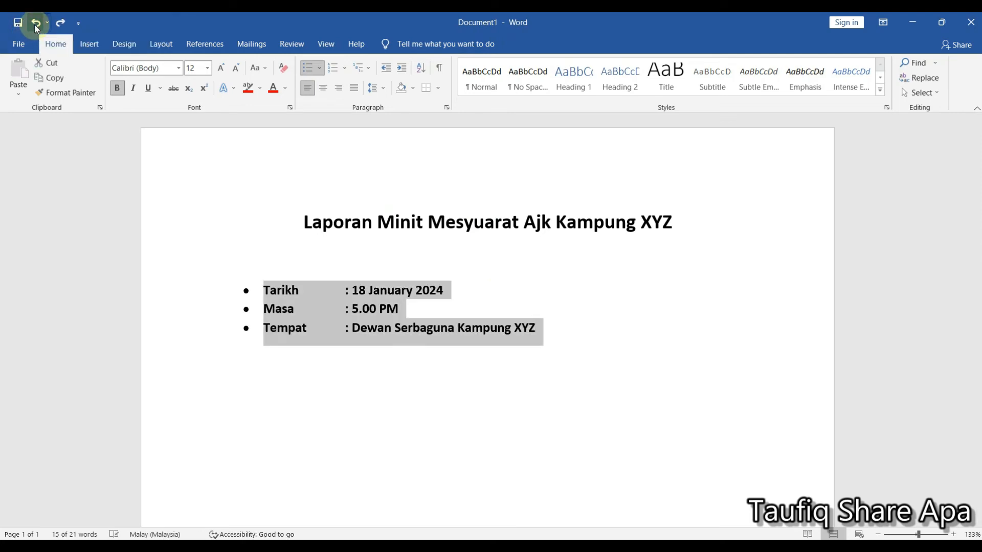
- Undo the round bullets on the Tarikh, Masa and Tempat lines, and save the document as "Laporan Minit Mesyuarat Ajk Kampung XYZ"
{"action": "left_click", "coordinate": [34, 25]}
{"action": "left_click", "coordinate": [505, 340]}
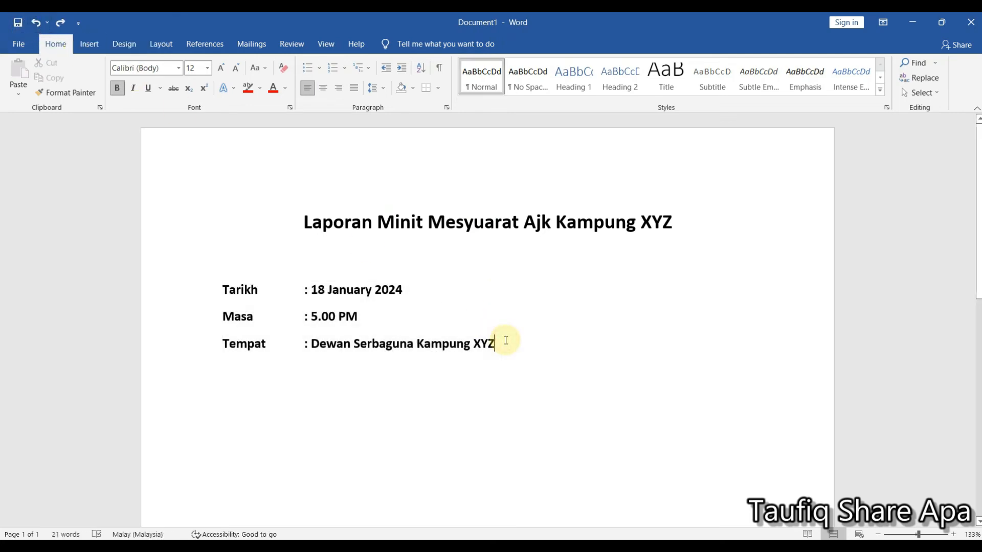
{"action": "key", "text": "ctrl+s"}
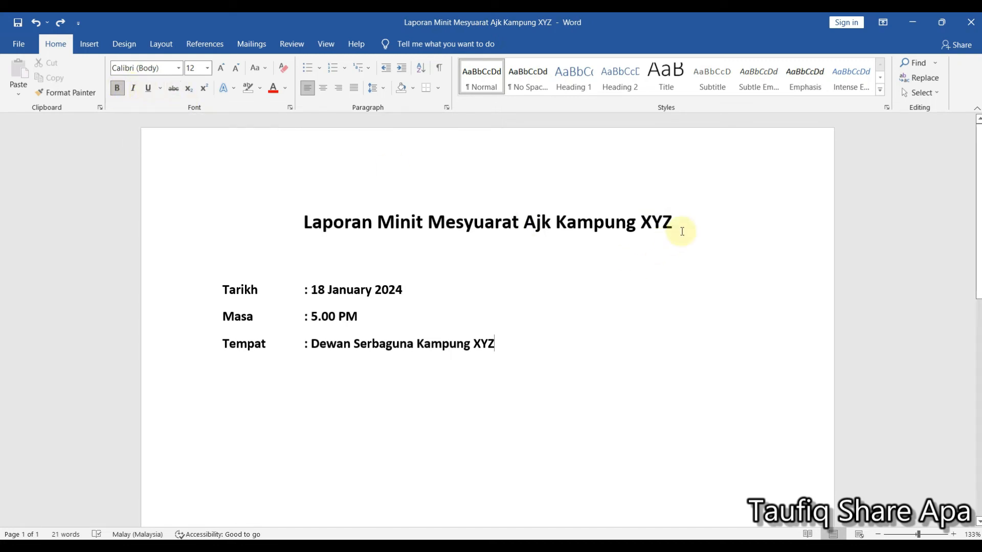
- Apply italic and underline to the title "Laporan Minit Mesyuarat Ajk Kampung XYZ"
{"action": "left_click_drag", "start_coordinate": [684, 226], "coordinate": [330, 214]}
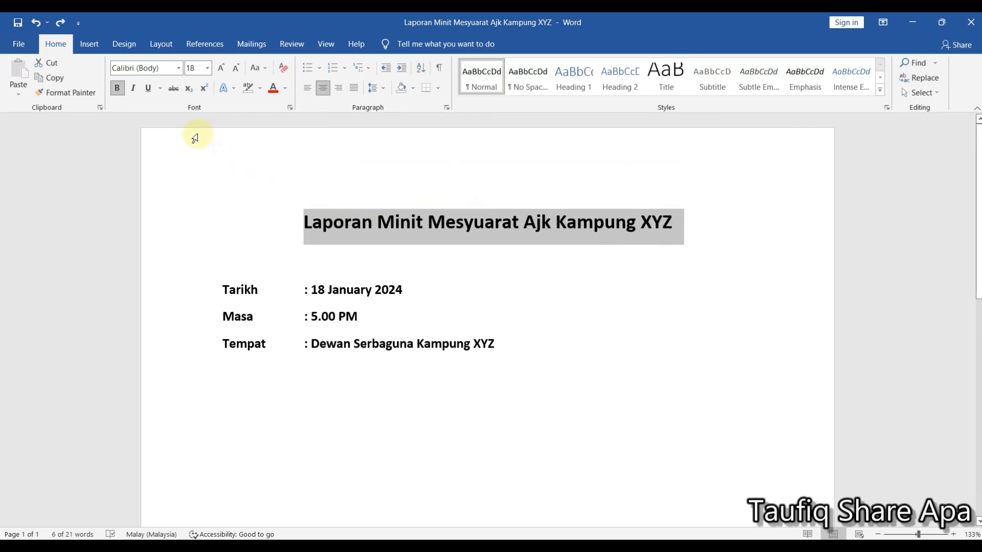
{"action": "left_click", "coordinate": [128, 92]}
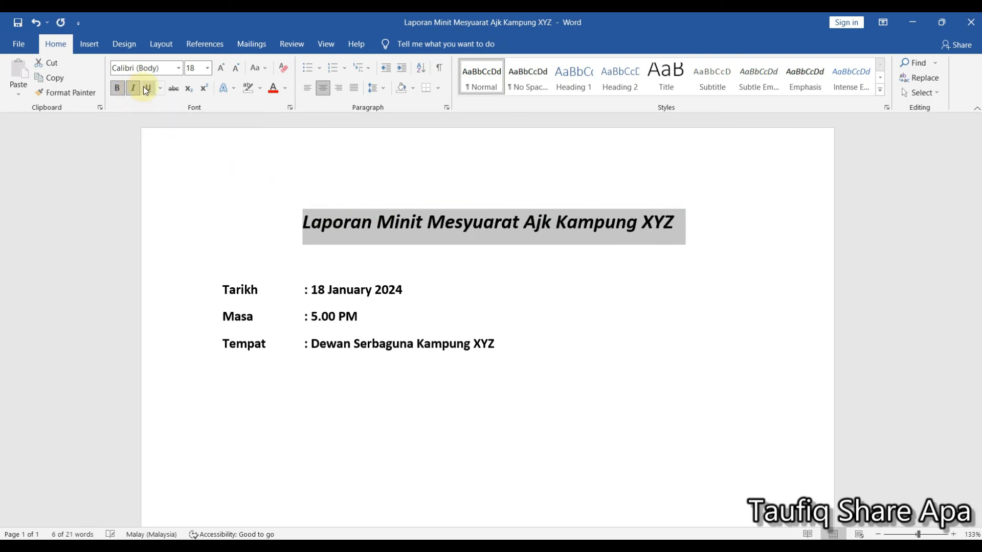
{"action": "left_click", "coordinate": [144, 87]}
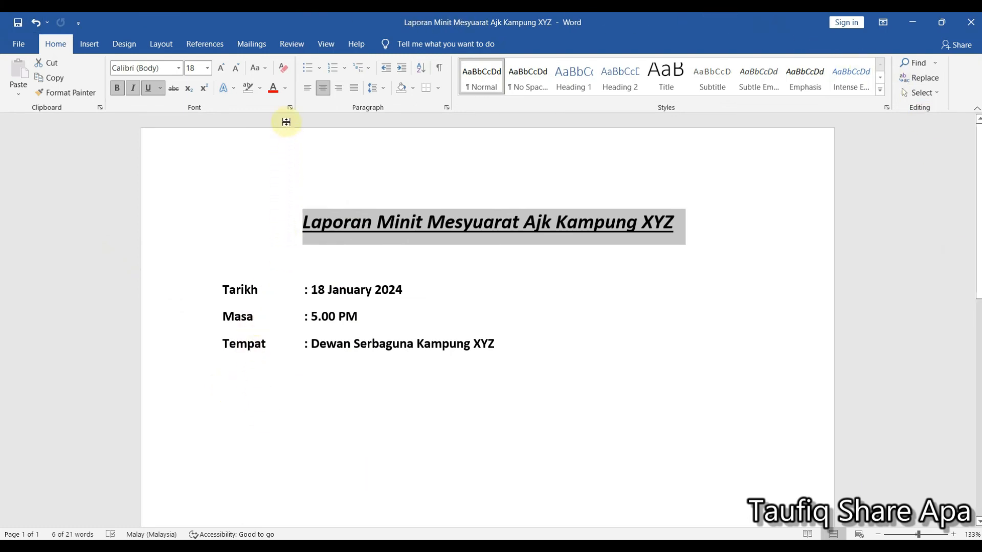
- Try clearing all formatting from the title, and undo back to its plain bold, centred formatting without italic or underline
{"action": "left_click", "coordinate": [284, 75]}
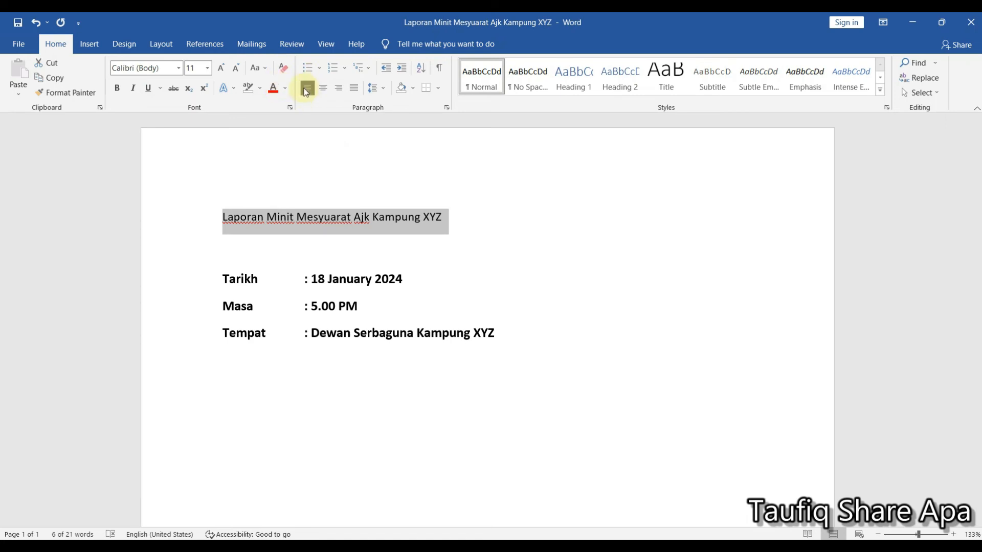
{"action": "left_click", "coordinate": [39, 25]}
{"action": "left_click", "coordinate": [39, 25]}
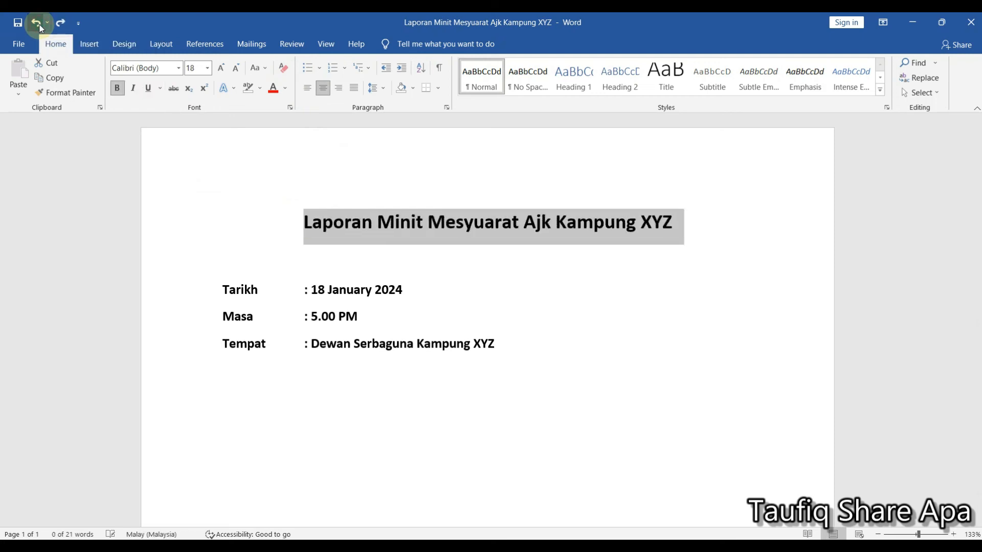
{"action": "left_click", "coordinate": [678, 221]}
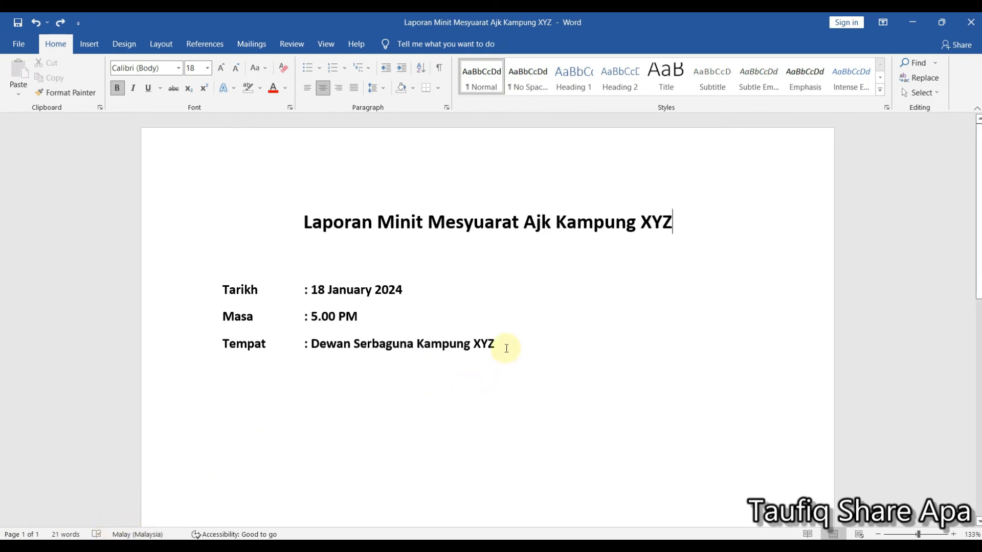
{"action": "left_click_drag", "start_coordinate": [501, 345], "coordinate": [318, 221]}
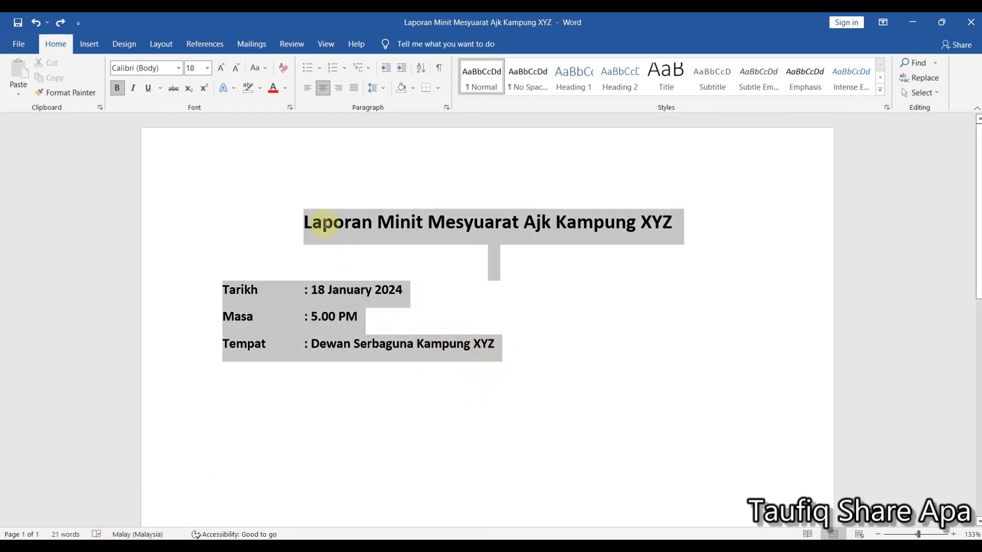
{"action": "left_click", "coordinate": [501, 346]}
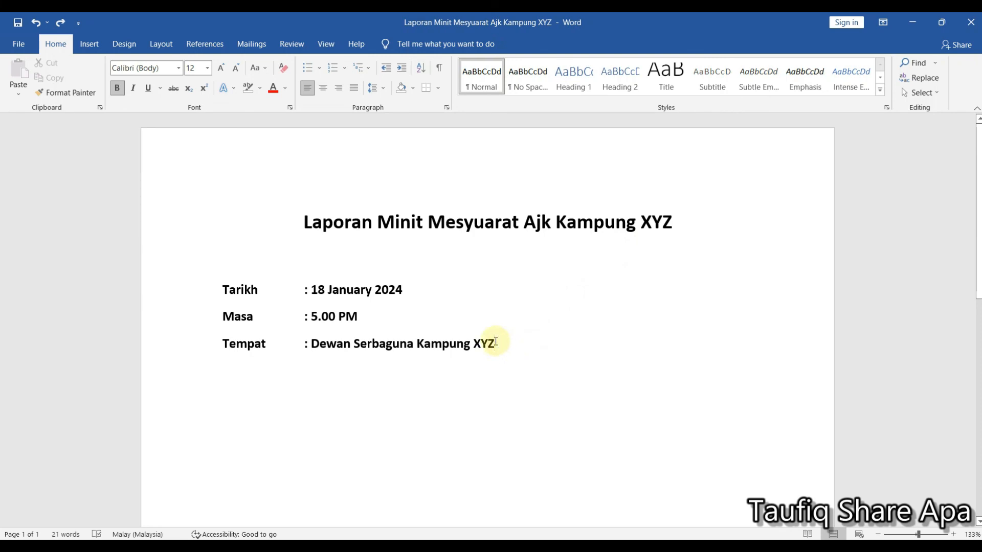
- Cut "Dewan Serbaguna Kampung XYZ" from the Tempat line and paste it after "5.00 PM" on the Masa line
{"action": "left_click_drag", "start_coordinate": [496, 341], "coordinate": [340, 338]}
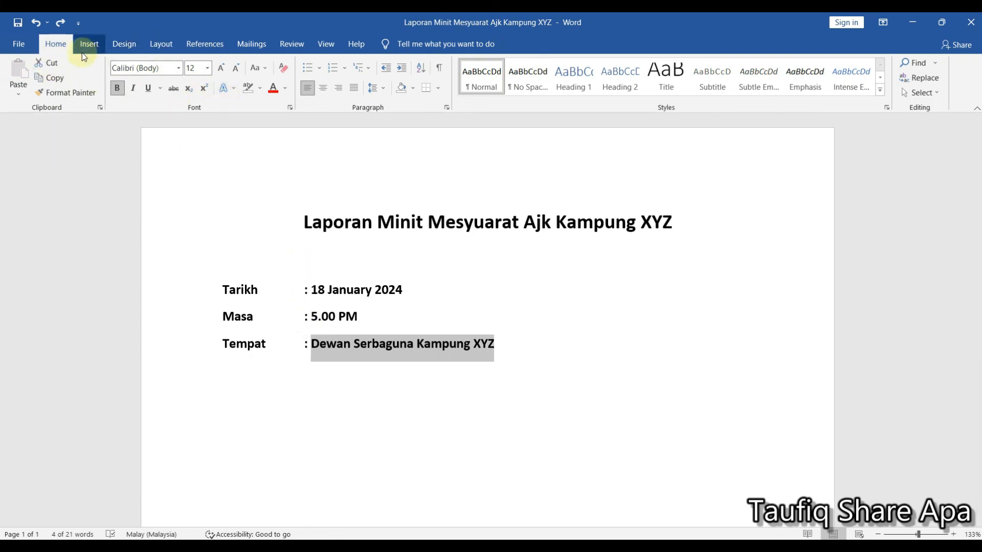
{"action": "left_click", "coordinate": [51, 63]}
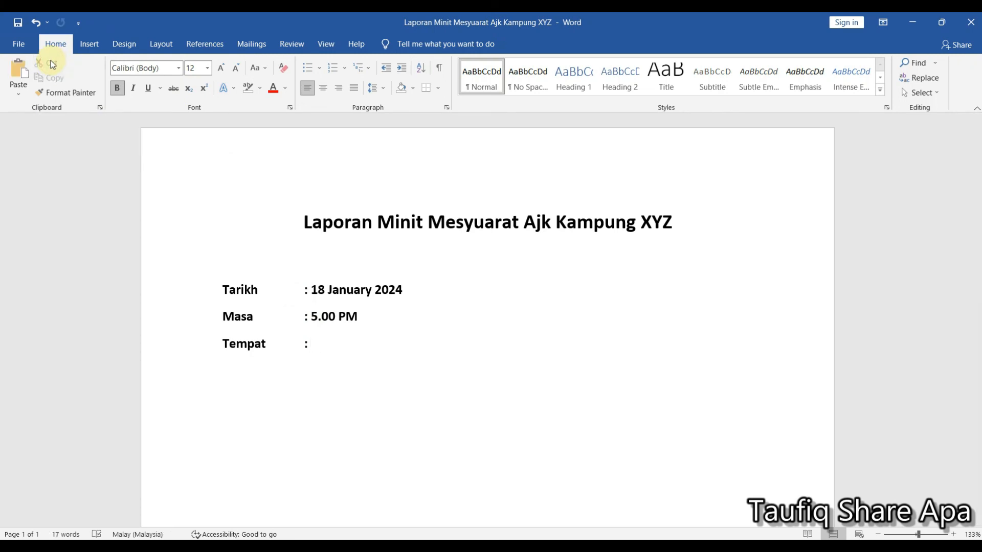
{"action": "left_click", "coordinate": [376, 314]}
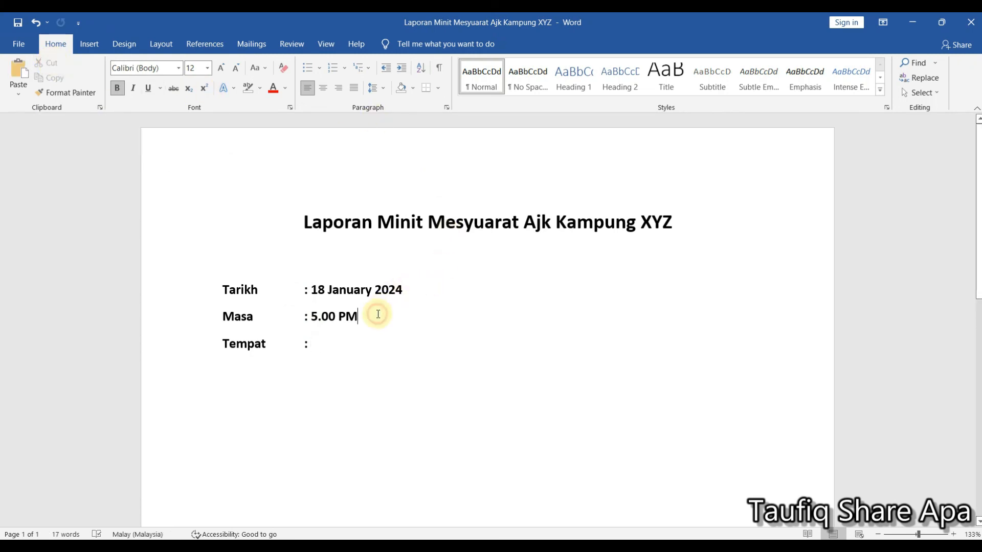
{"action": "left_click", "coordinate": [345, 347]}
{"action": "left_click", "coordinate": [374, 323]}
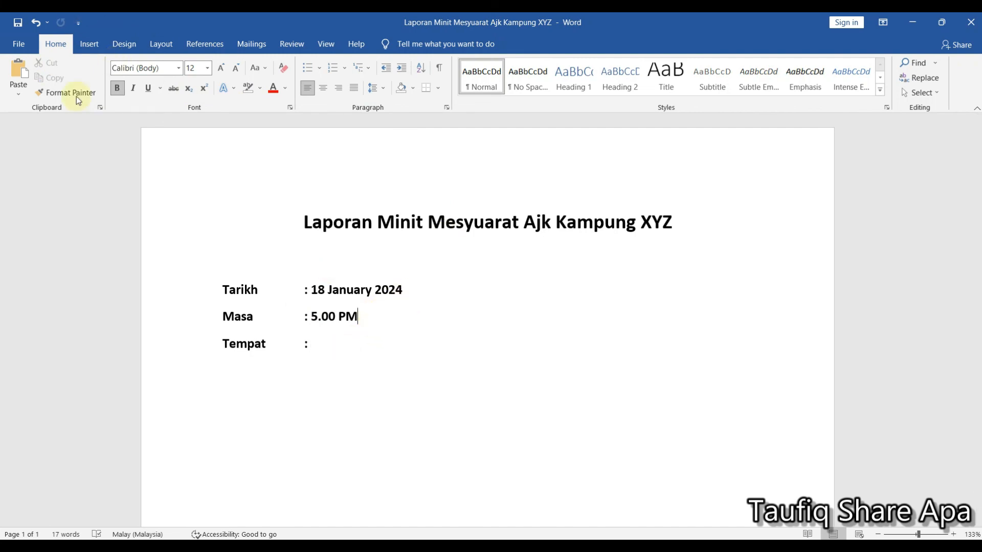
{"action": "left_click", "coordinate": [23, 76]}
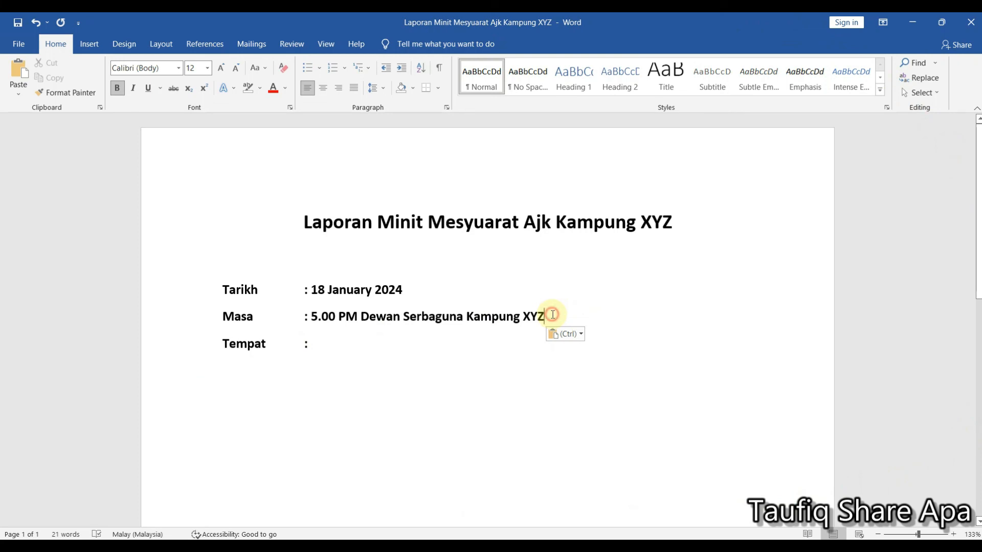
- Cut "Dewan Serbaguna Kampung XYZ" from the Masa line and paste it back after the colon on the Tempat line
{"action": "left_click_drag", "start_coordinate": [552, 313], "coordinate": [367, 320]}
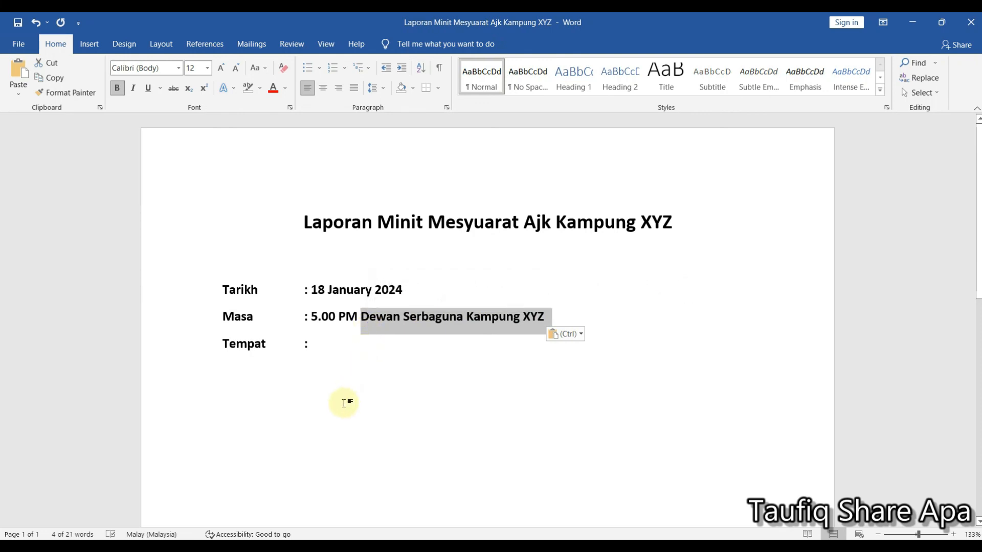
{"action": "key", "text": "ctrl"}
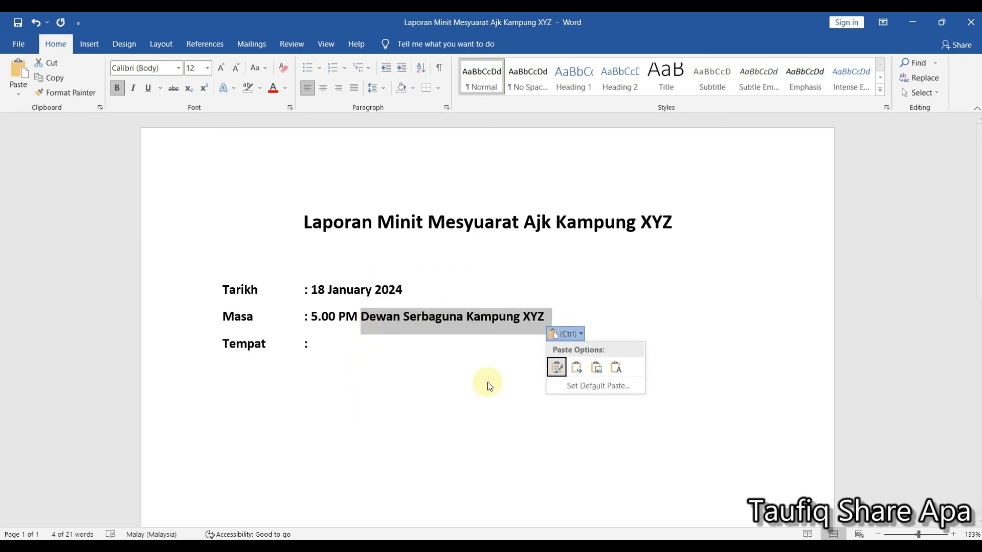
{"action": "left_click", "coordinate": [543, 313]}
{"action": "left_click", "coordinate": [548, 317]}
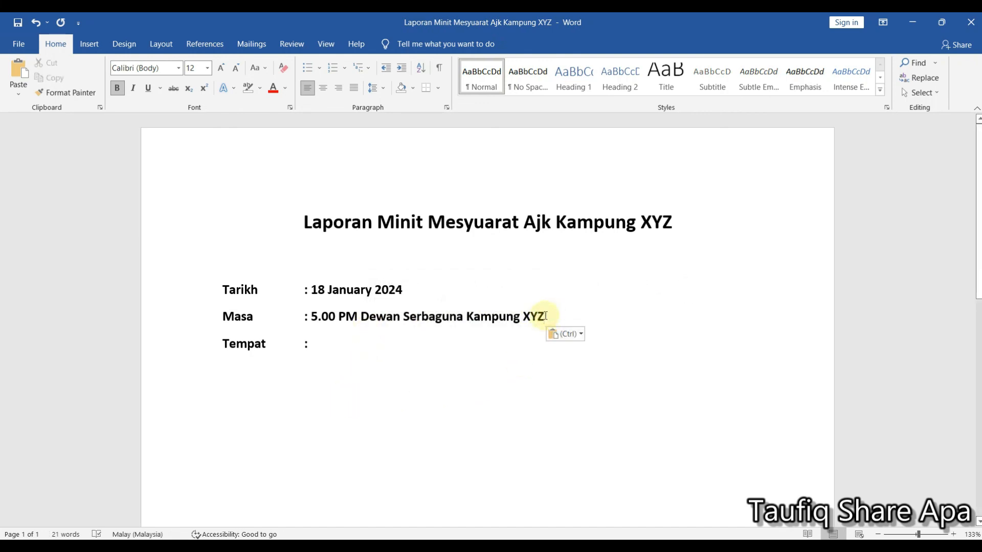
{"action": "left_click_drag", "start_coordinate": [545, 315], "coordinate": [363, 328]}
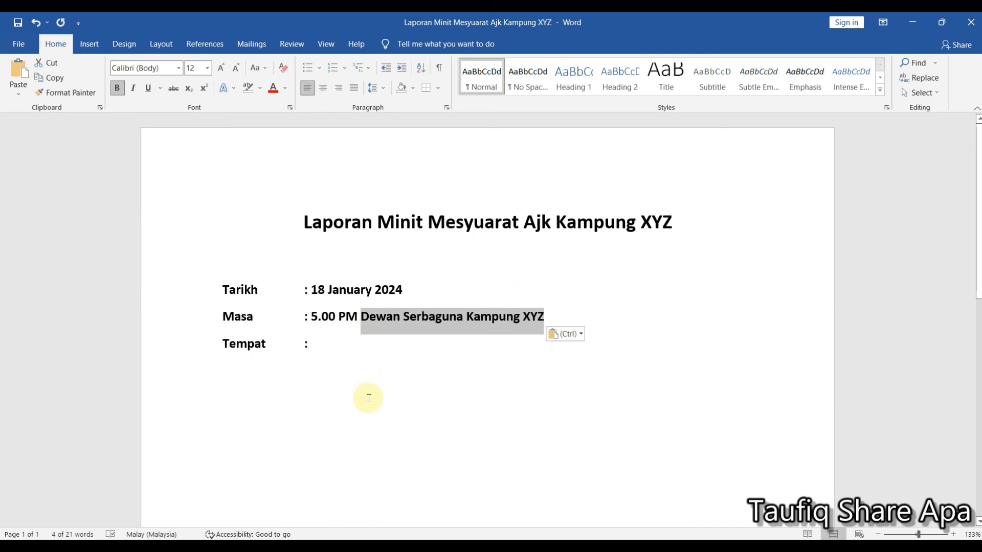
{"action": "key", "text": "ctrl+x"}
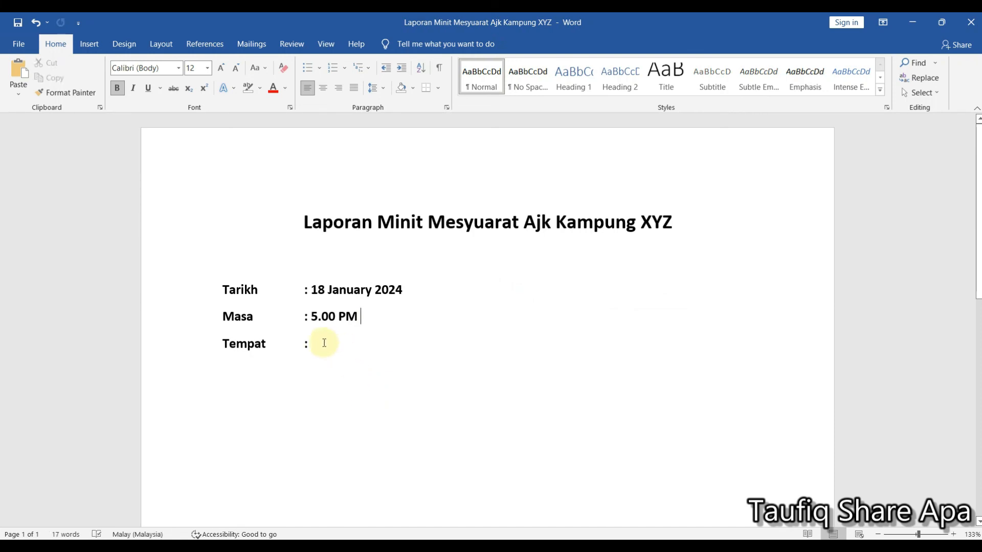
{"action": "left_click", "coordinate": [324, 343]}
{"action": "key", "text": "ctrl+v"}
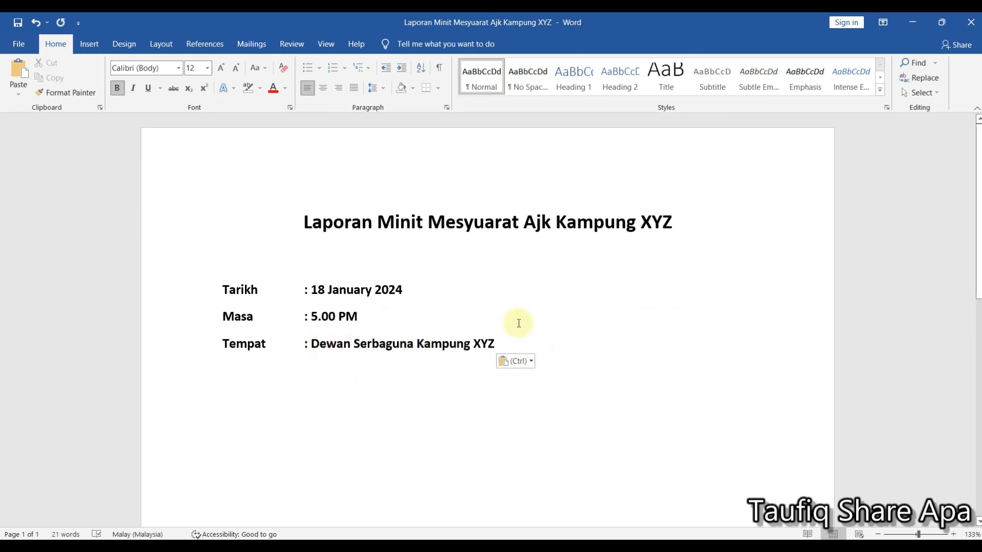